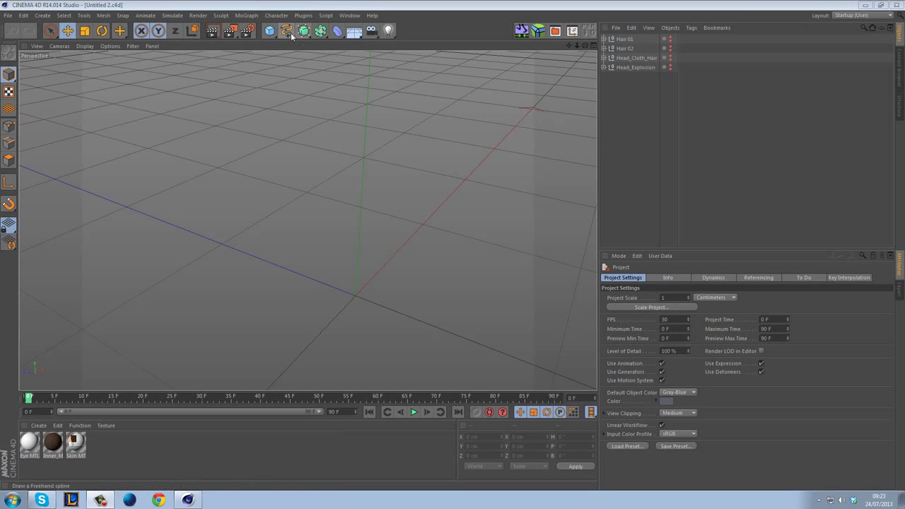
- Add a default cube primitive to the scene
{"action": "left_click", "coordinate": [269, 30]}
{"action": "scroll", "coordinate": [452, 198], "scroll_direction": "down", "scroll_amount": 10}
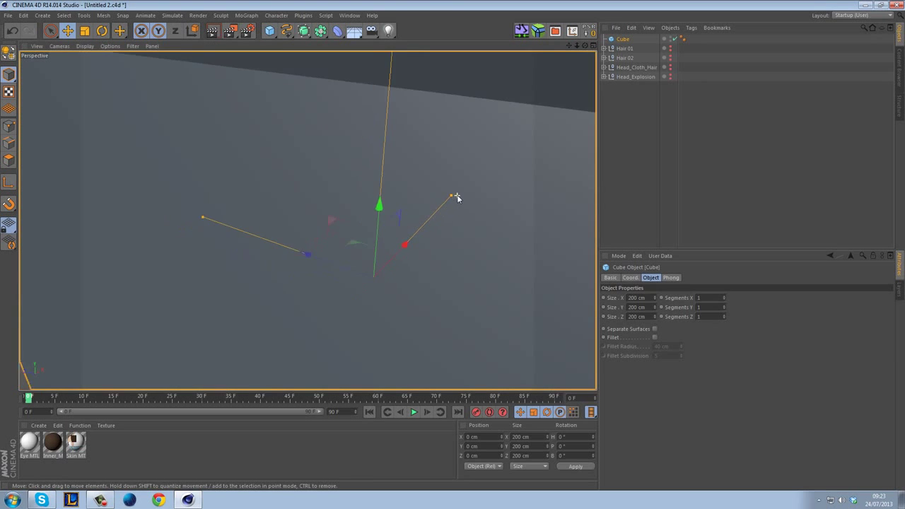
{"action": "scroll", "coordinate": [460, 196], "scroll_direction": "down", "scroll_amount": 5}
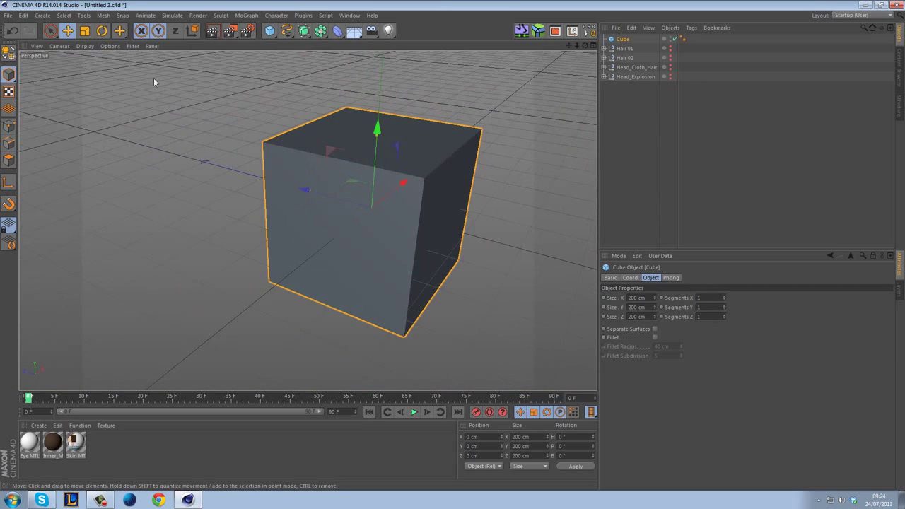
- Set the perspective view to shaded display with mesh lines
{"action": "left_click", "coordinate": [84, 46]}
{"action": "left_click", "coordinate": [103, 69]}
{"action": "mouse_move", "coordinate": [477, 212]}
{"action": "left_mouse_down", "text": "alt"}
{"action": "mouse_move", "coordinate": [460, 208]}
{"action": "mouse_move", "coordinate": [450, 226]}
{"action": "left_mouse_up", "text": "alt"}
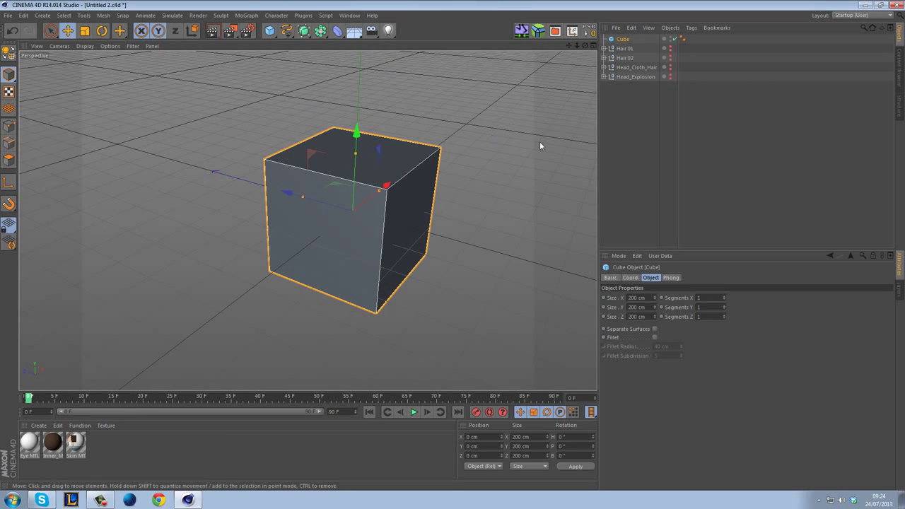
- Make the cube editable, then extrude its top face and adjoining side face outward by 5 cm
{"action": "key", "text": "c"}
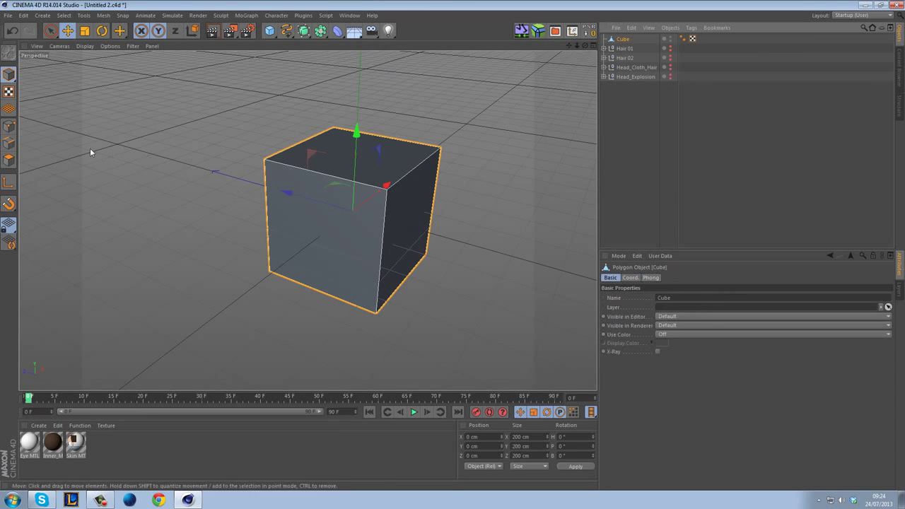
{"action": "left_click", "coordinate": [9, 159]}
{"action": "left_click", "coordinate": [51, 30]}
{"action": "mouse_move", "coordinate": [347, 160]}
{"action": "left_mouse_down"}
{"action": "mouse_move", "coordinate": [414, 186]}
{"action": "mouse_move", "coordinate": [473, 185]}
{"action": "left_mouse_up"}
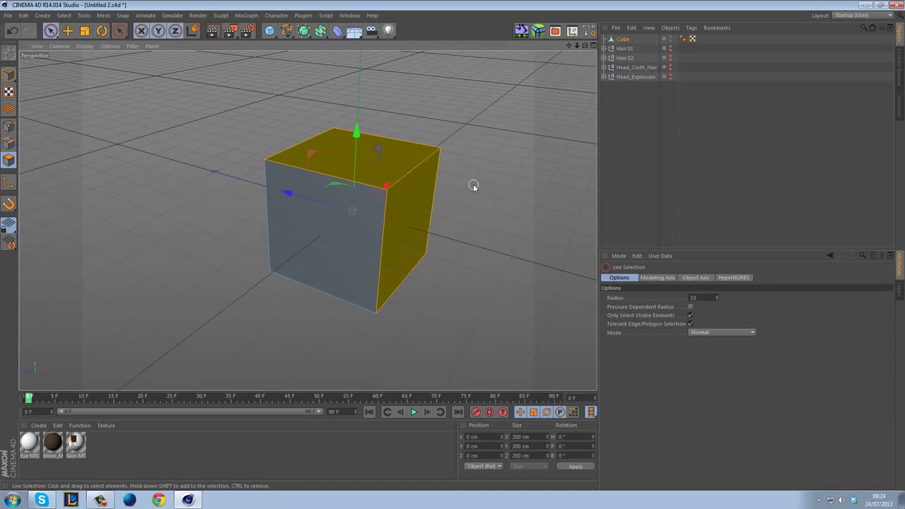
{"action": "right_click", "coordinate": [474, 166]}
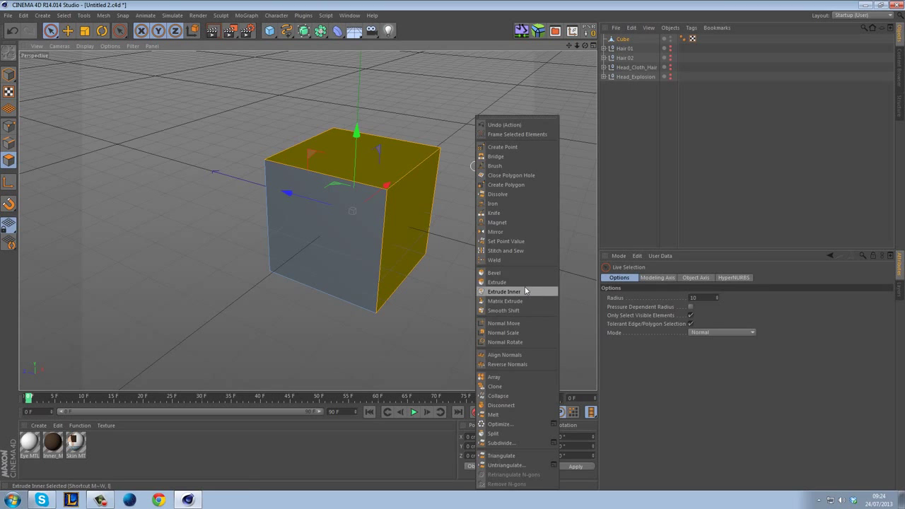
{"action": "left_click", "coordinate": [499, 282]}
{"action": "left_click_drag", "start_coordinate": [452, 219], "coordinate": [464, 219]}
{"action": "scroll", "coordinate": [465, 175], "scroll_direction": "up", "scroll_amount": 6}
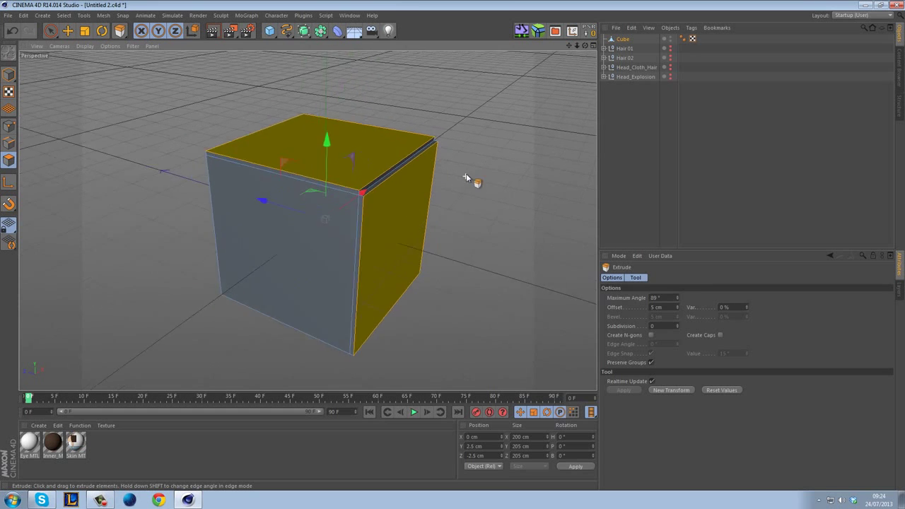
- Try Maximum Angle values of 37° and 72° on the Extrude, then set it to 90° to close the corner gap
{"action": "left_click_drag", "start_coordinate": [309, 220], "coordinate": [440, 173], "text": "alt"}
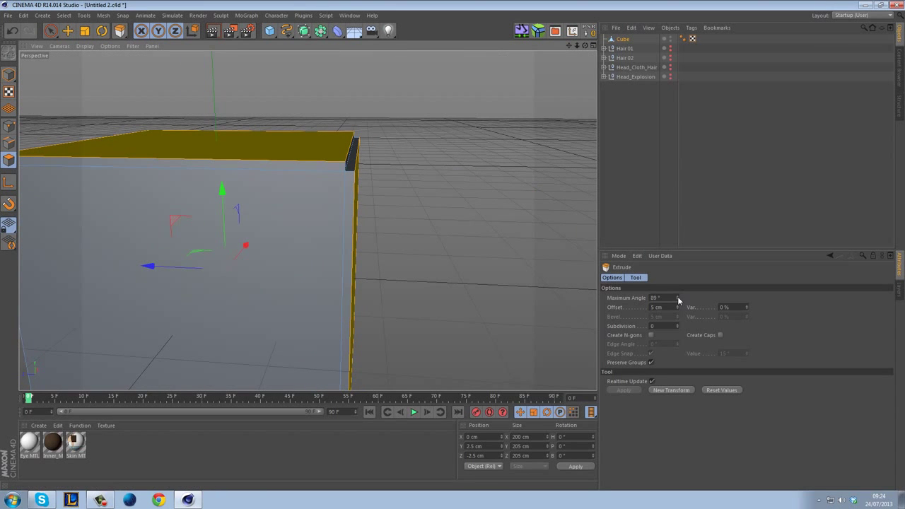
{"action": "left_click_drag", "start_coordinate": [678, 296], "coordinate": [678, 316]}
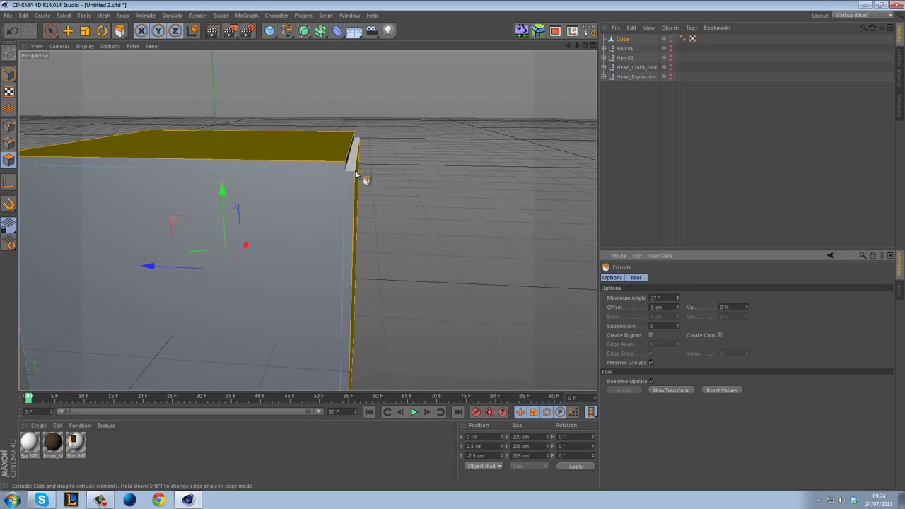
{"action": "mouse_move", "coordinate": [402, 181]}
{"action": "left_mouse_down", "text": "alt"}
{"action": "mouse_move", "coordinate": [414, 169]}
{"action": "mouse_move", "coordinate": [407, 164]}
{"action": "left_mouse_up", "text": "alt"}
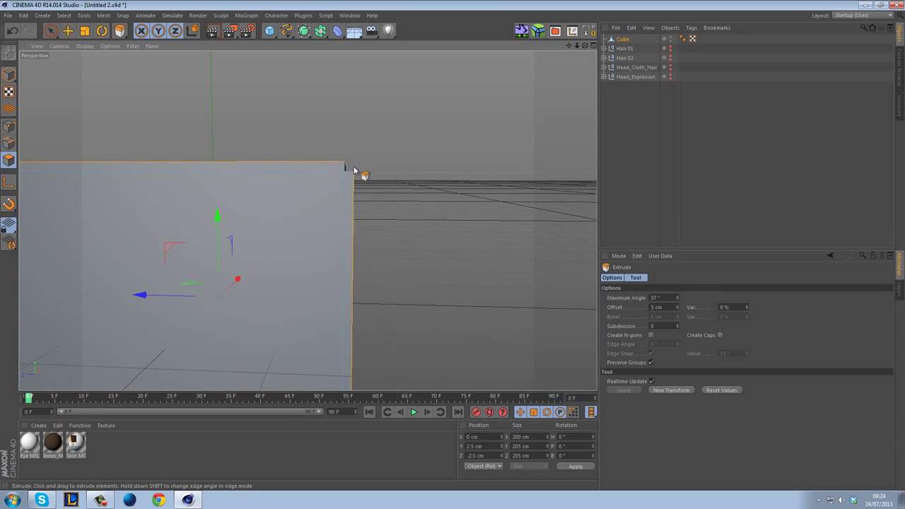
{"action": "left_click_drag", "start_coordinate": [677, 297], "coordinate": [678, 294]}
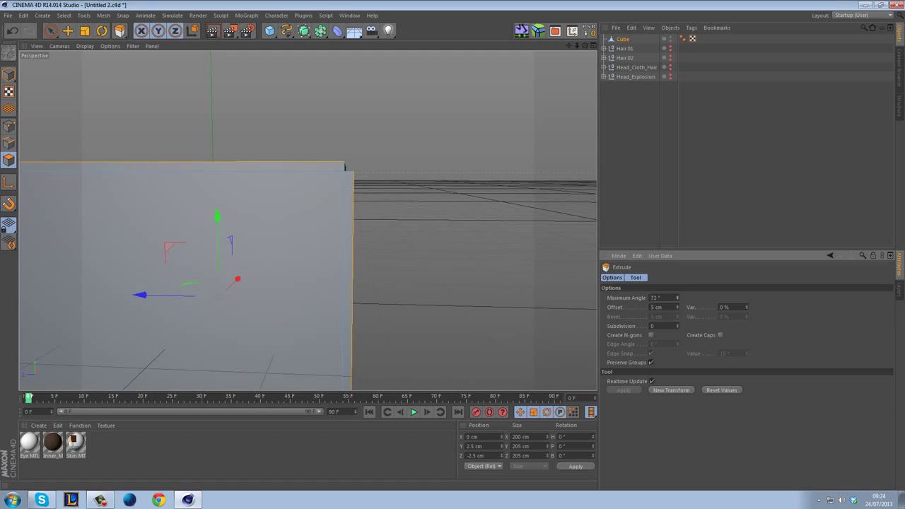
{"action": "left_click_drag", "start_coordinate": [677, 294], "coordinate": [677, 289]}
{"action": "left_click_drag", "start_coordinate": [514, 249], "coordinate": [349, 171], "text": "alt"}
{"action": "left_click_drag", "start_coordinate": [470, 225], "coordinate": [468, 164], "text": "alt"}
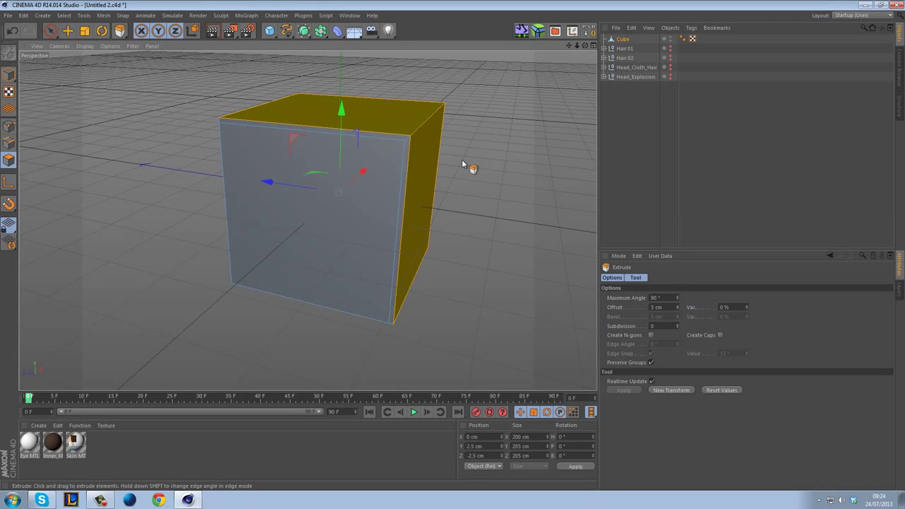
- Copy Head.1 out of the Head_Explosion group to the top level and delete the cube
{"action": "left_click", "coordinate": [603, 76]}
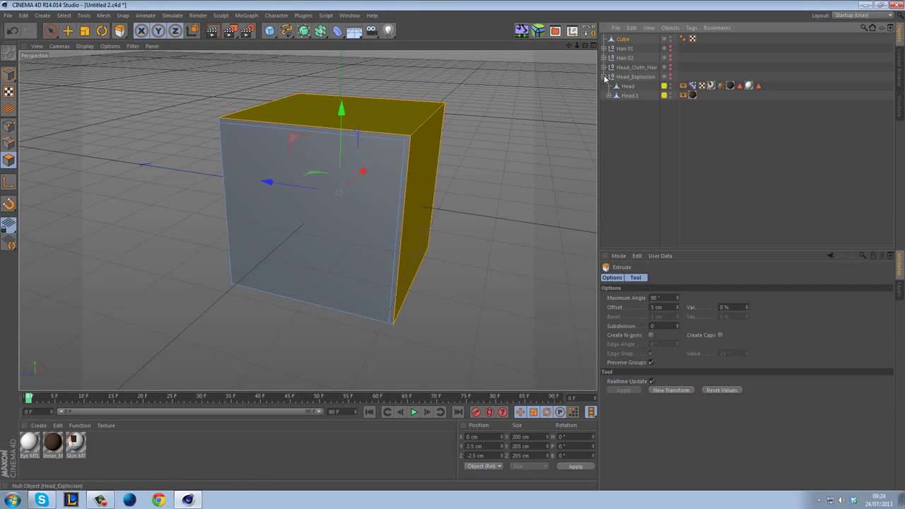
{"action": "left_click_drag", "start_coordinate": [629, 96], "coordinate": [626, 106], "text": "ctrl"}
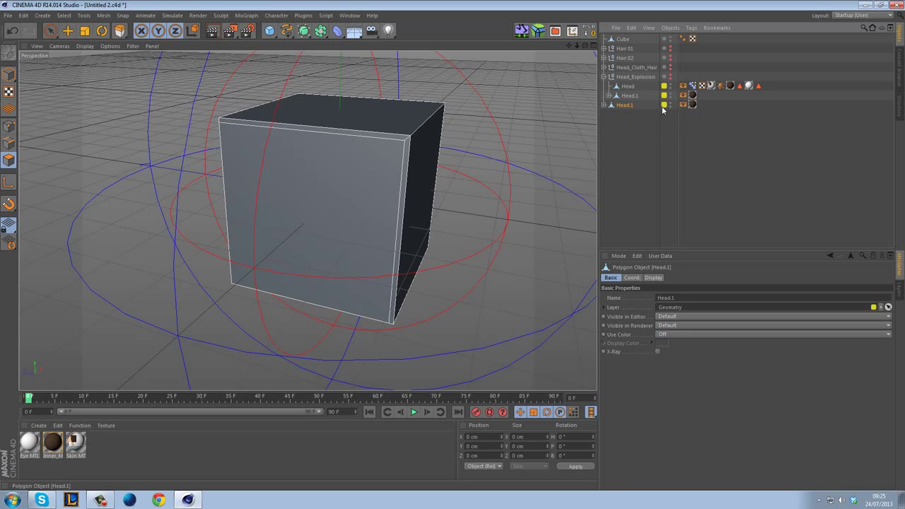
{"action": "left_click", "coordinate": [622, 39]}
{"action": "key", "text": "Delete"}
{"action": "left_click_drag", "start_coordinate": [438, 137], "coordinate": [584, 132], "text": "alt"}
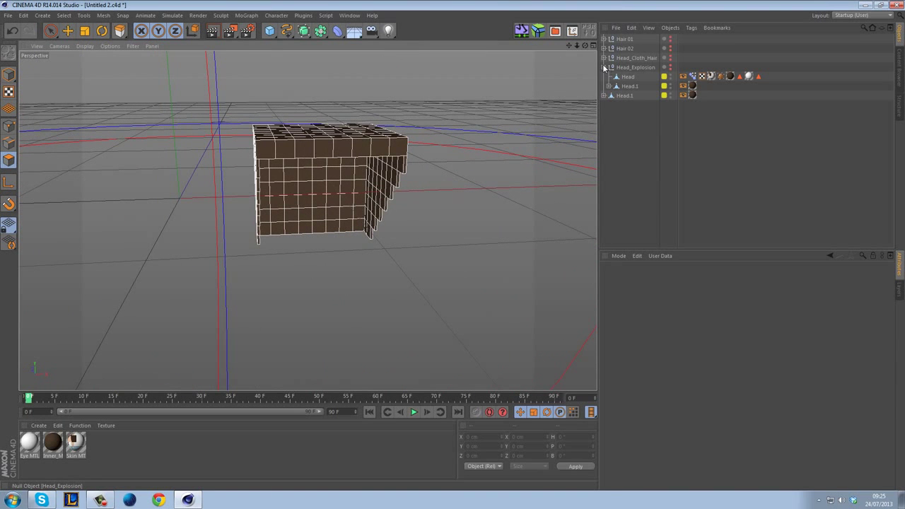
- Take the Explosion FX deformer out of the copied Head.1 and remove it
{"action": "left_click", "coordinate": [622, 96]}
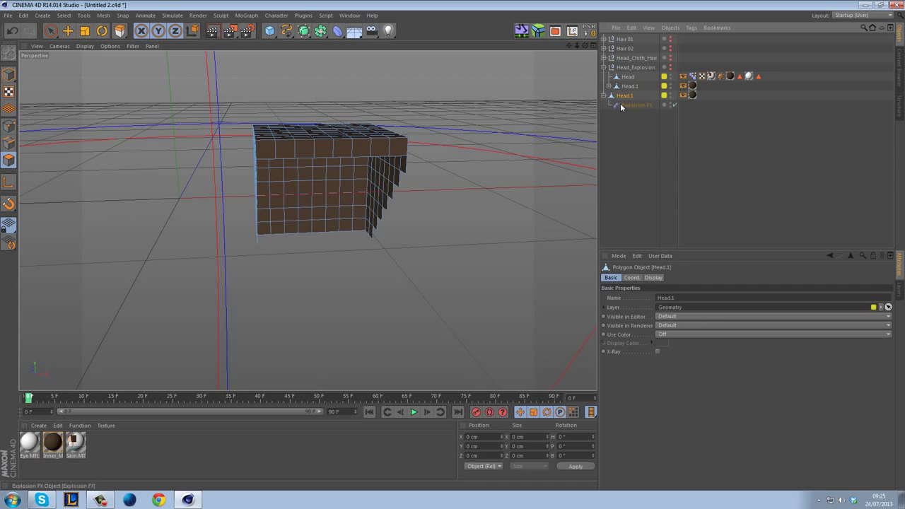
{"action": "left_click", "coordinate": [629, 106]}
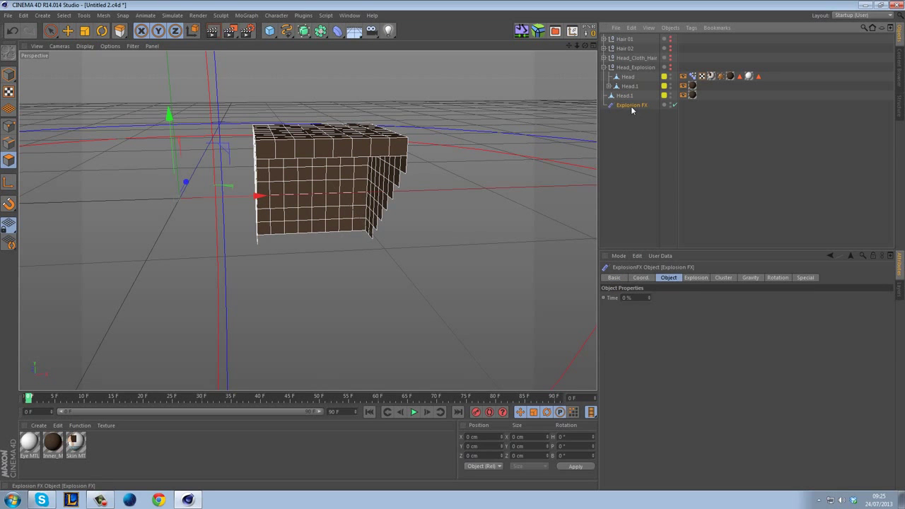
{"action": "key", "text": "ctrl+z"}
- Select all polygons of the copied Head.1 hair shell and extrude them outward by about 0.78 cm
{"action": "scroll", "coordinate": [346, 166], "scroll_direction": "up", "scroll_amount": 3}
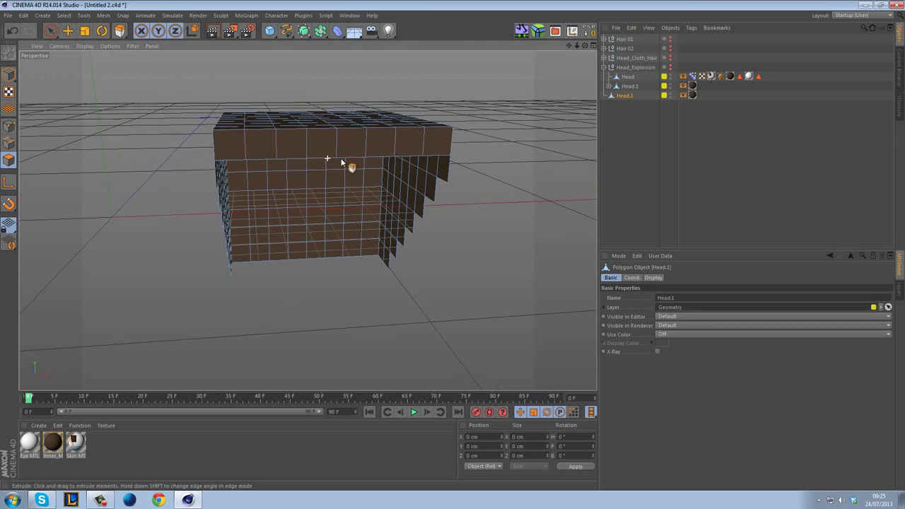
{"action": "left_click_drag", "start_coordinate": [353, 186], "coordinate": [130, 184], "text": "alt"}
{"action": "key", "text": "ctrl+a"}
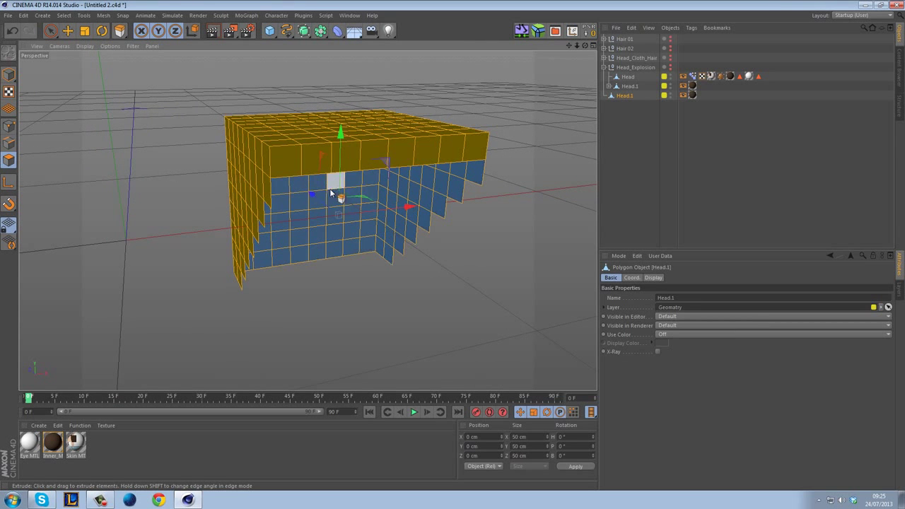
{"action": "left_click_drag", "start_coordinate": [305, 155], "coordinate": [325, 156]}
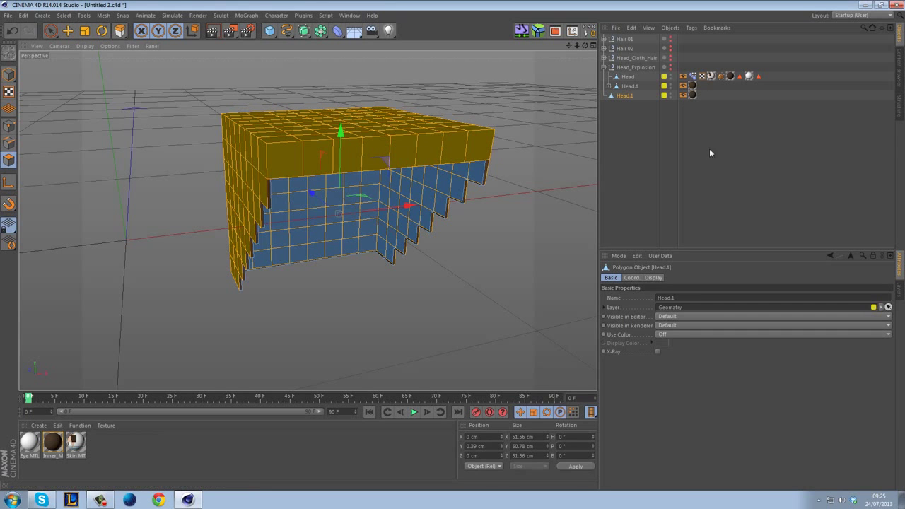
- Extrude the copied hair shell again with Create Caps enabled
{"action": "left_click_drag", "start_coordinate": [541, 194], "coordinate": [512, 162], "text": "alt"}
{"action": "left_click", "coordinate": [121, 31]}
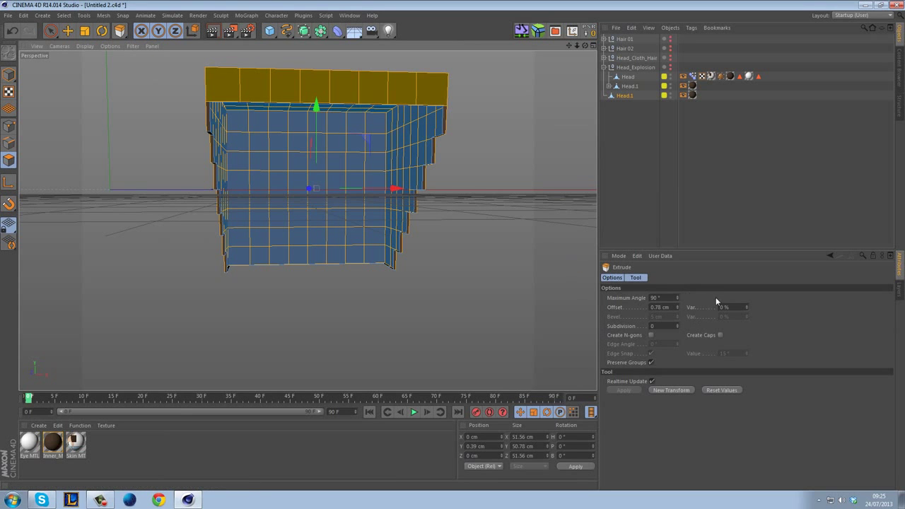
{"action": "left_click", "coordinate": [720, 334]}
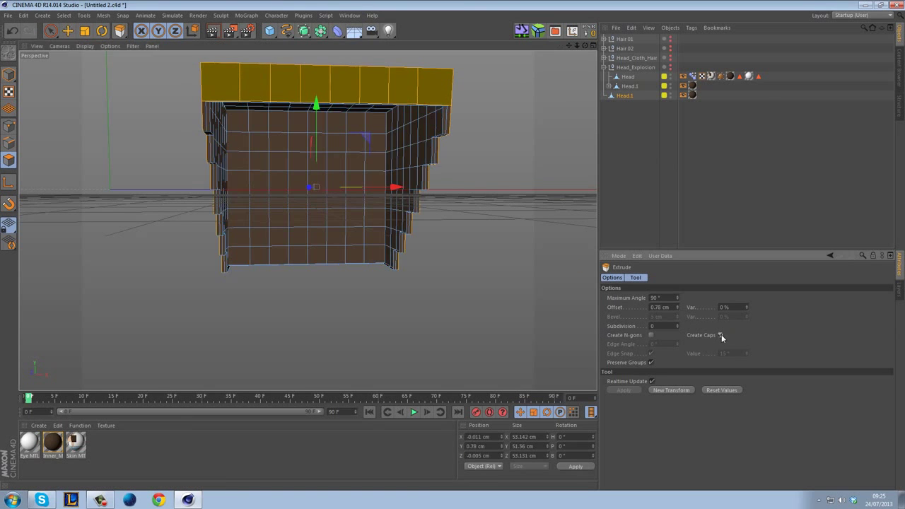
{"action": "left_click_drag", "start_coordinate": [541, 228], "coordinate": [337, 118], "text": "alt"}
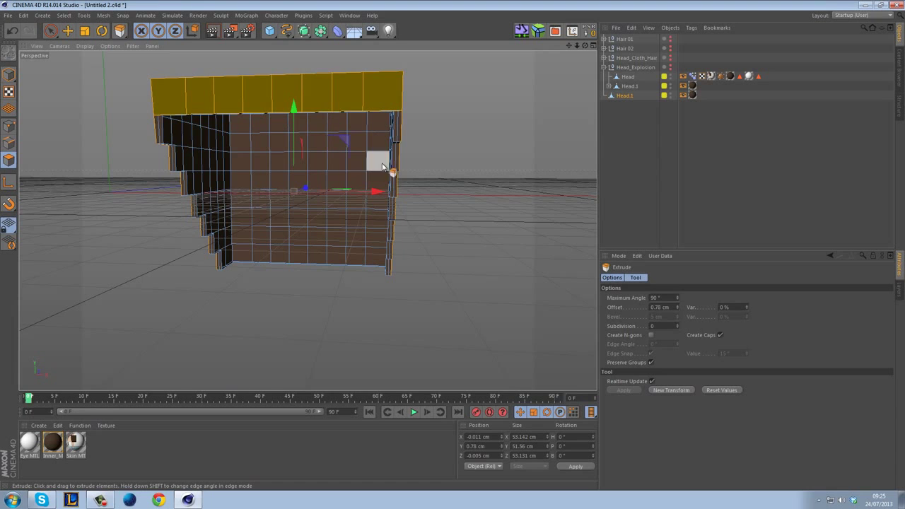
- Examine the capped hair shell's thickness, corners and inner faces from the front and in perspective
{"action": "middle_click", "coordinate": [443, 175]}
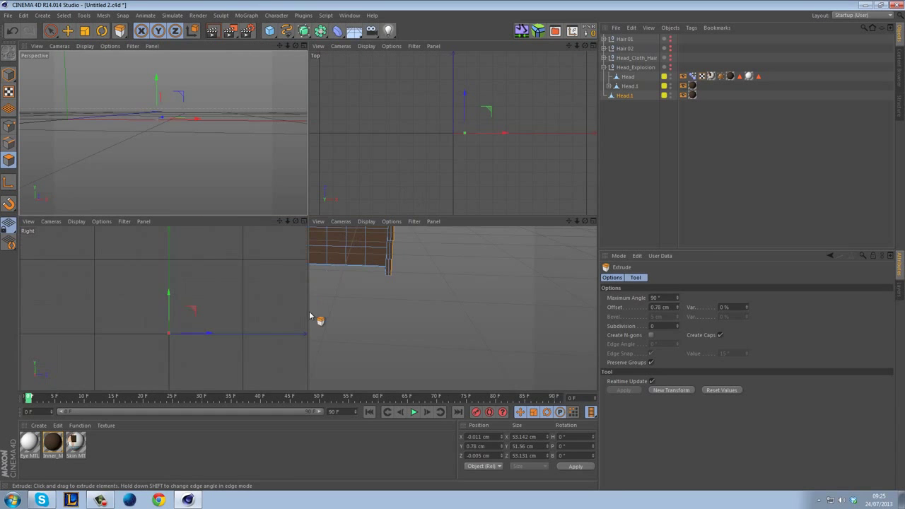
{"action": "middle_click", "coordinate": [406, 318]}
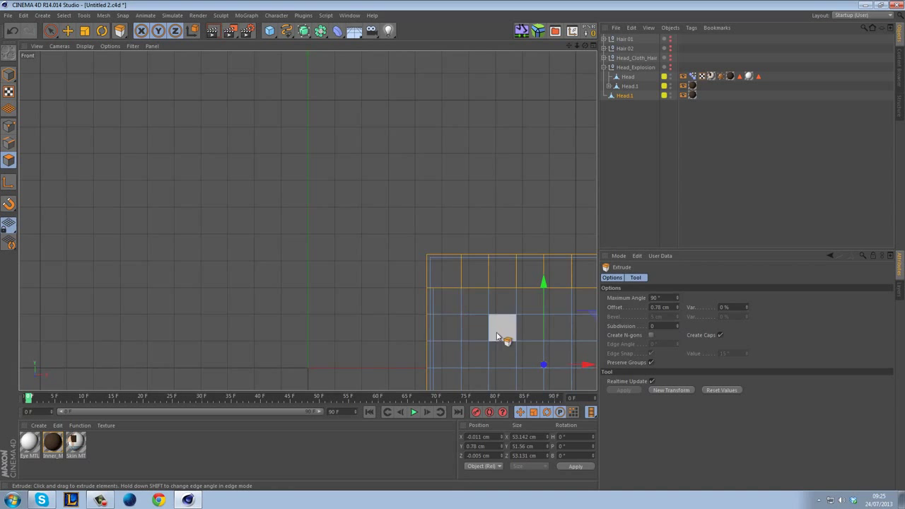
{"action": "middle_click_drag", "start_coordinate": [505, 337], "coordinate": [285, 167], "text": "alt"}
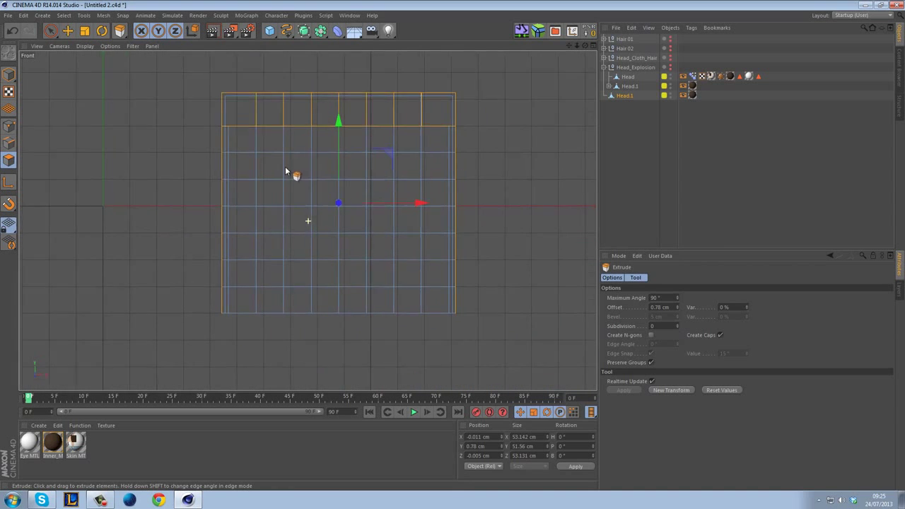
{"action": "middle_click", "coordinate": [374, 191]}
{"action": "middle_click", "coordinate": [205, 150]}
{"action": "left_click_drag", "start_coordinate": [405, 129], "coordinate": [415, 174], "text": "alt"}
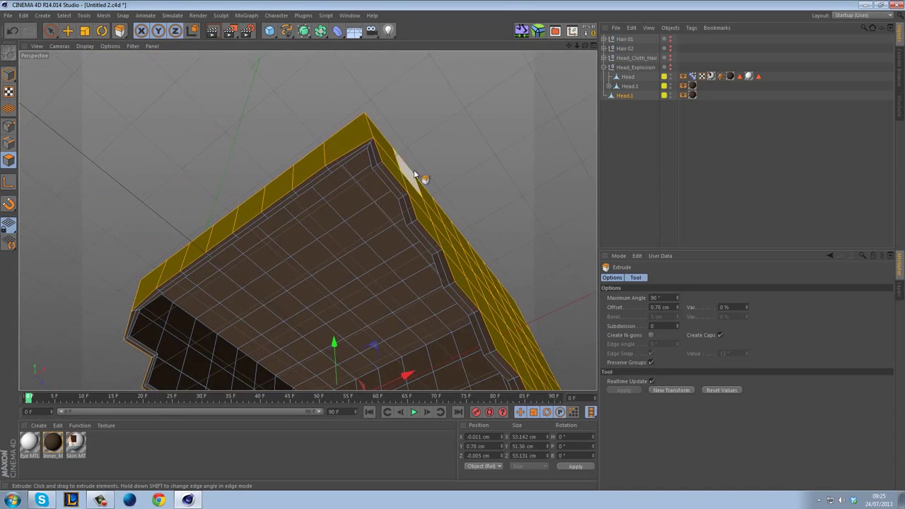
{"action": "left_click_drag", "start_coordinate": [199, 304], "coordinate": [375, 361], "text": "alt"}
{"action": "left_click_drag", "start_coordinate": [169, 298], "coordinate": [178, 297], "text": "alt"}
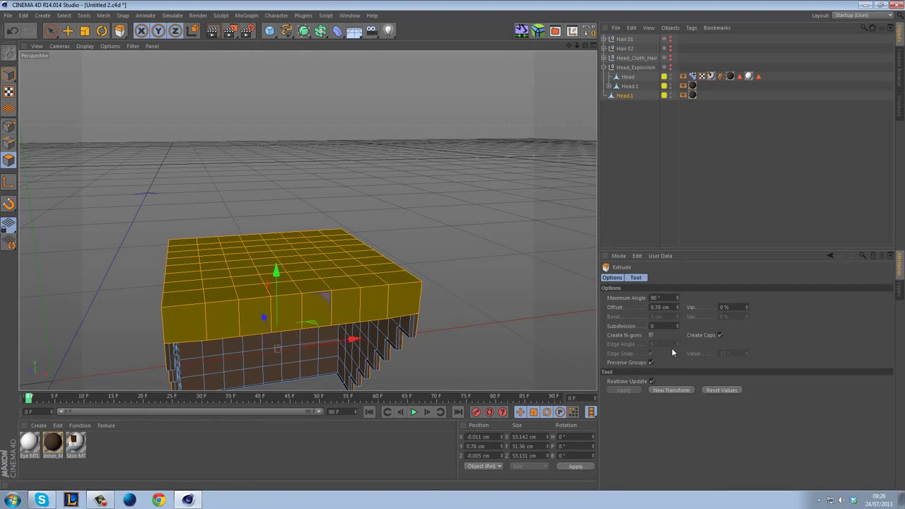
{"action": "left_click_drag", "start_coordinate": [410, 297], "coordinate": [343, 102], "text": "alt"}
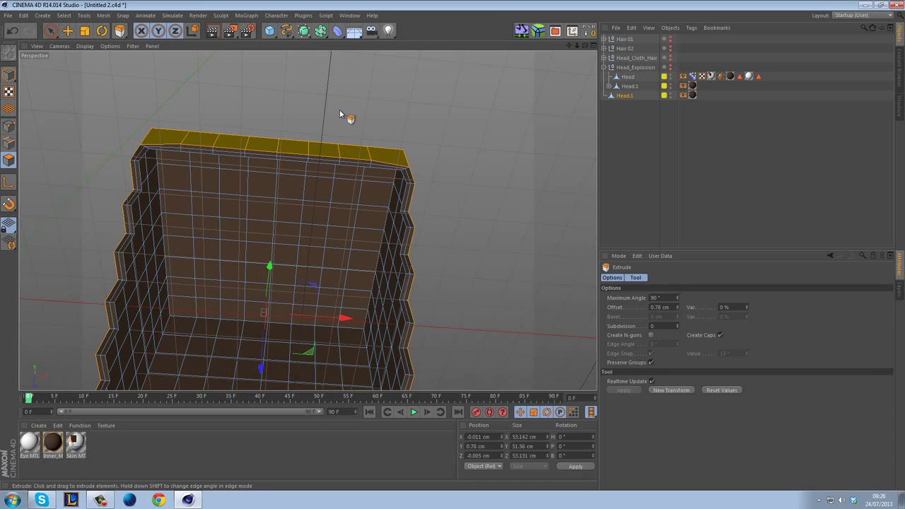
- Delete the copied Head.1 hair shell at the top level
{"action": "left_click", "coordinate": [632, 138]}
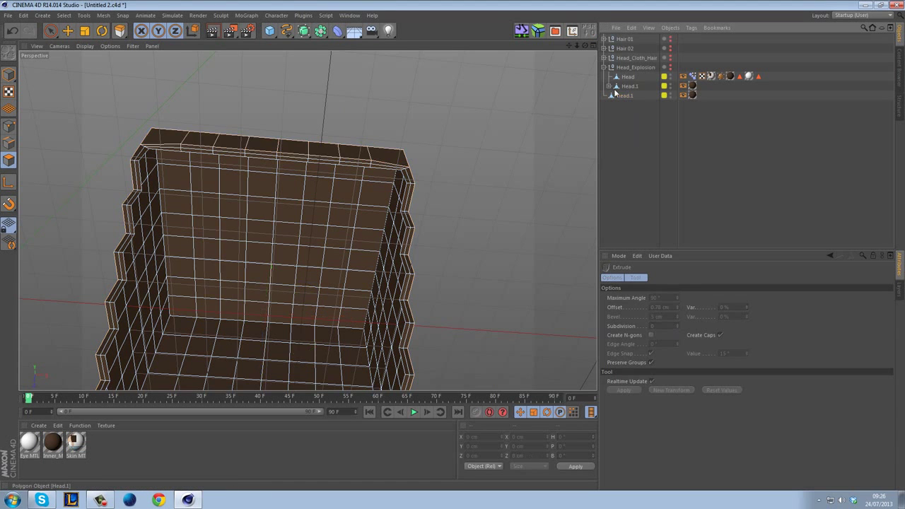
{"action": "left_click", "coordinate": [623, 96]}
{"action": "key", "text": "Delete"}
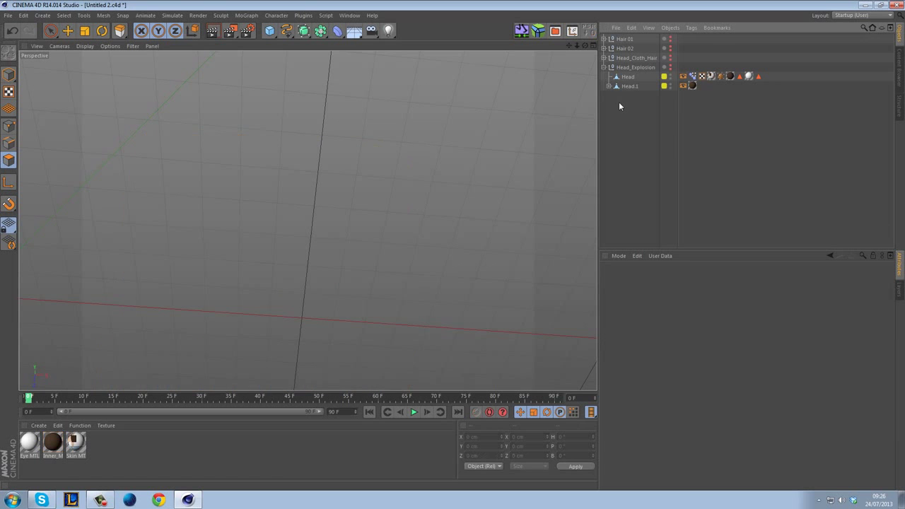
- Make the Head_Explosion group visible and render the view to check the head and its hair
{"action": "left_click_drag", "start_coordinate": [438, 114], "coordinate": [430, 277], "text": "alt"}
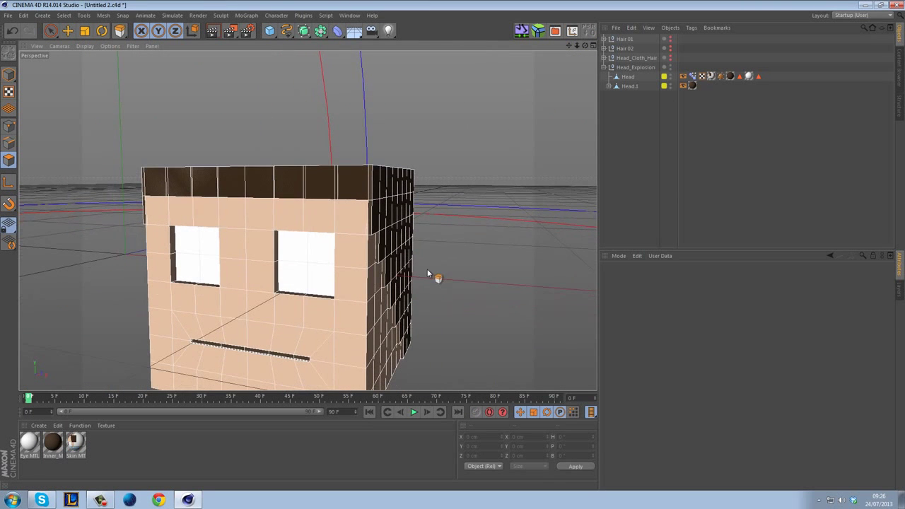
{"action": "left_click", "coordinate": [51, 31]}
{"action": "left_click_drag", "start_coordinate": [358, 152], "coordinate": [323, 66], "text": "alt"}
{"action": "left_click", "coordinate": [212, 30]}
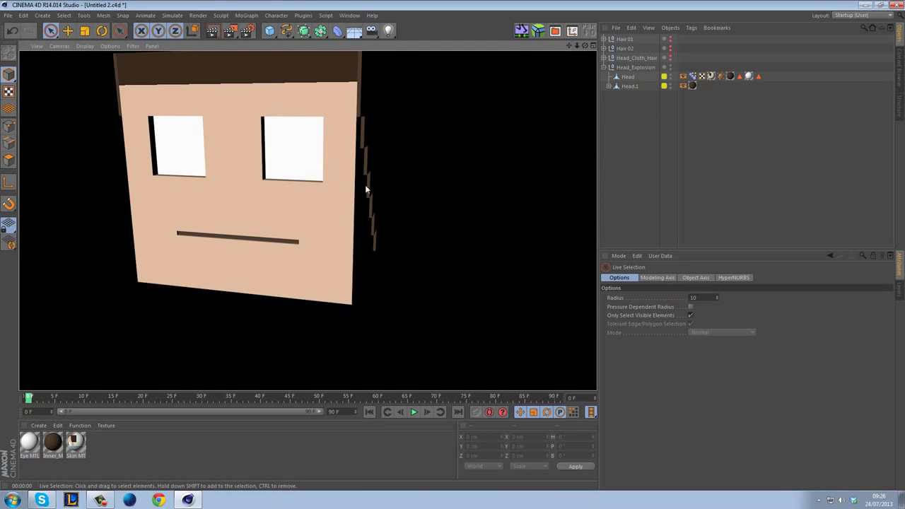
{"action": "left_click_drag", "start_coordinate": [436, 203], "coordinate": [298, 101], "text": "alt"}
{"action": "left_click_drag", "start_coordinate": [370, 142], "coordinate": [456, 182], "text": "alt"}
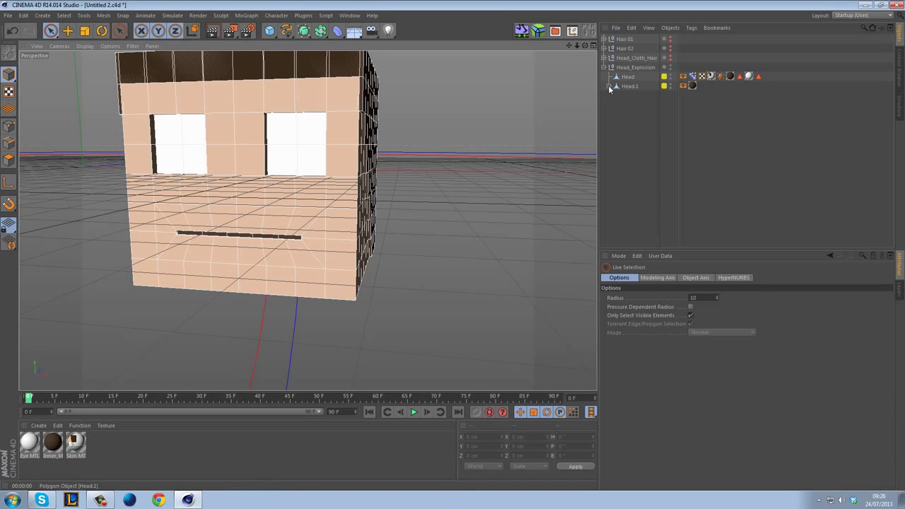
- Scale the Head.1 hair shell along Z to about 51.3 cm and check its fit around the head
{"action": "left_click_drag", "start_coordinate": [239, 175], "coordinate": [417, 166], "text": "alt"}
{"action": "left_click", "coordinate": [9, 78]}
{"action": "left_click", "coordinate": [628, 86]}
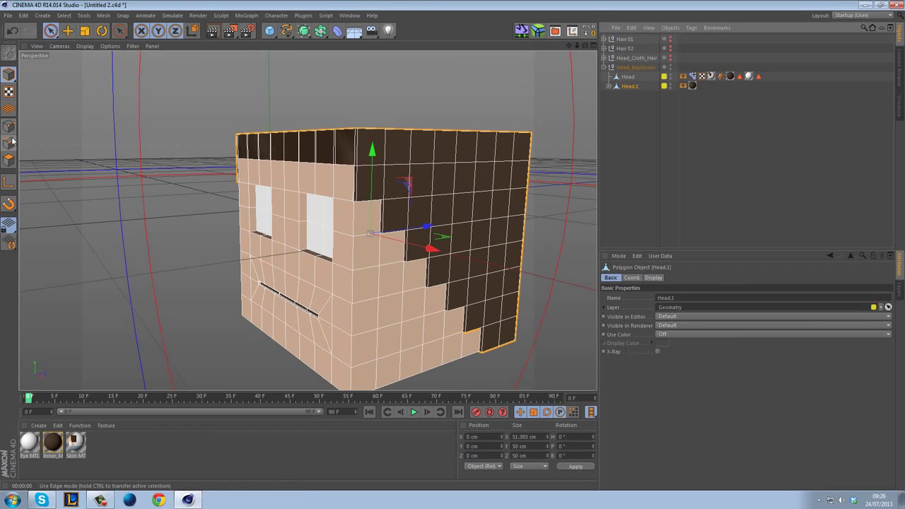
{"action": "left_click", "coordinate": [84, 31]}
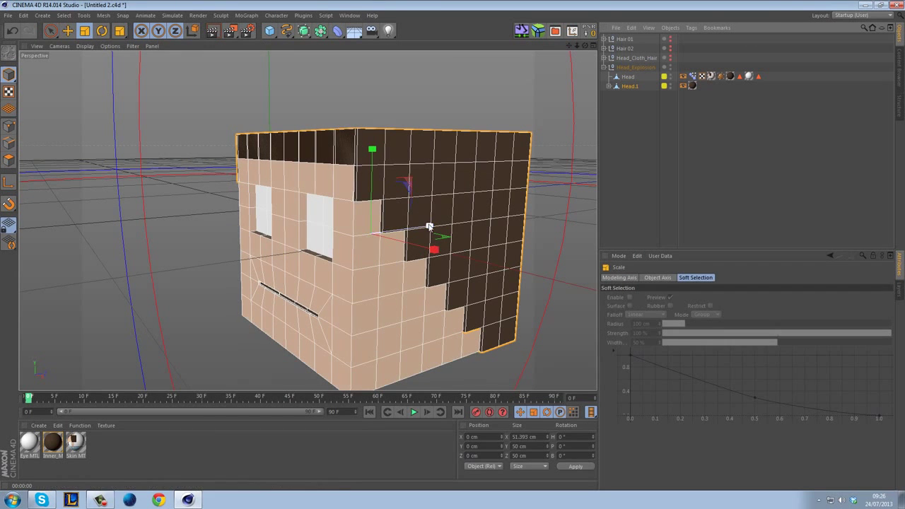
{"action": "left_click_drag", "start_coordinate": [429, 226], "coordinate": [430, 227]}
{"action": "left_click_drag", "start_coordinate": [498, 246], "coordinate": [580, 255], "text": "alt"}
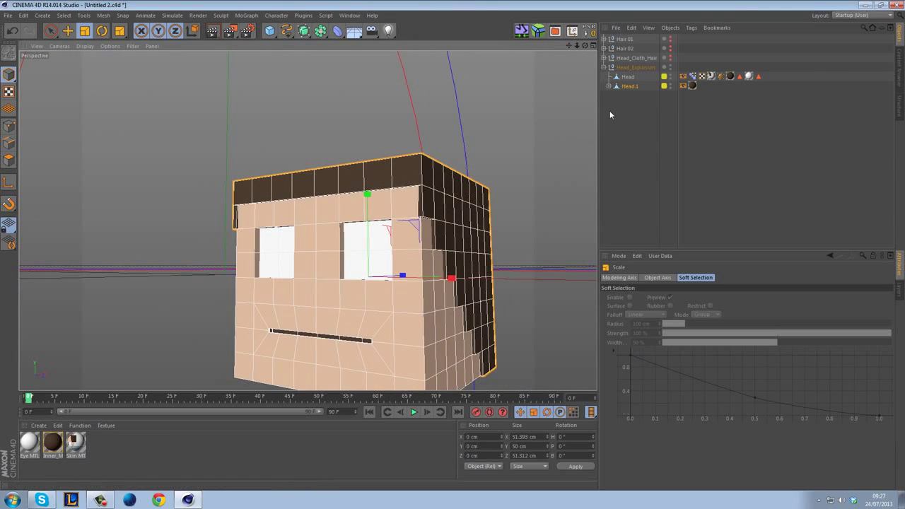
- Disable the Explosion FX deformer under Head.1 and examine the hair's front corner up close
{"action": "left_click", "coordinate": [609, 85]}
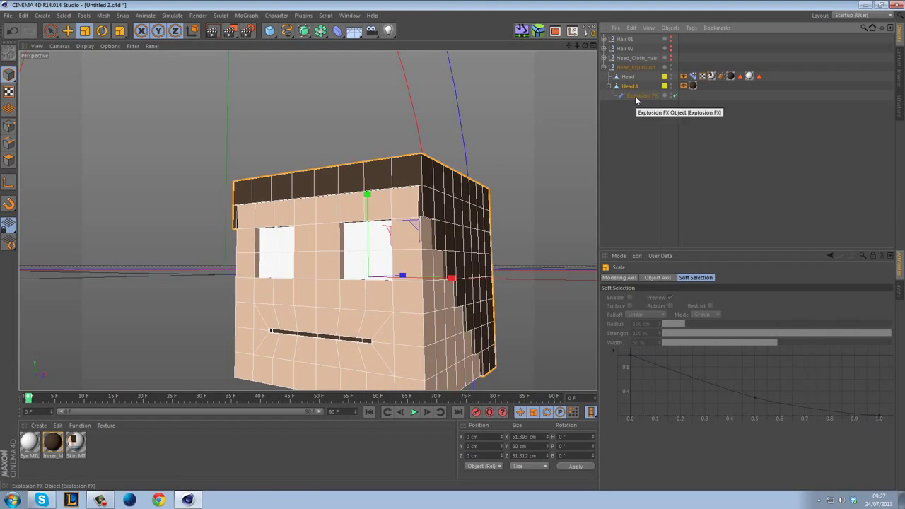
{"action": "left_click", "coordinate": [654, 95]}
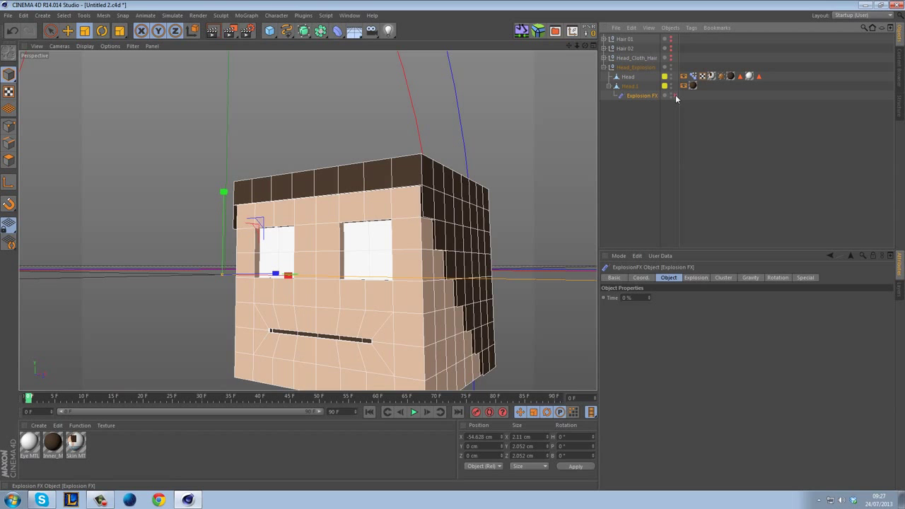
{"action": "left_click", "coordinate": [674, 95]}
{"action": "left_click_drag", "start_coordinate": [513, 176], "coordinate": [422, 206], "text": "alt"}
{"action": "left_click_drag", "start_coordinate": [497, 229], "coordinate": [519, 181], "text": "alt"}
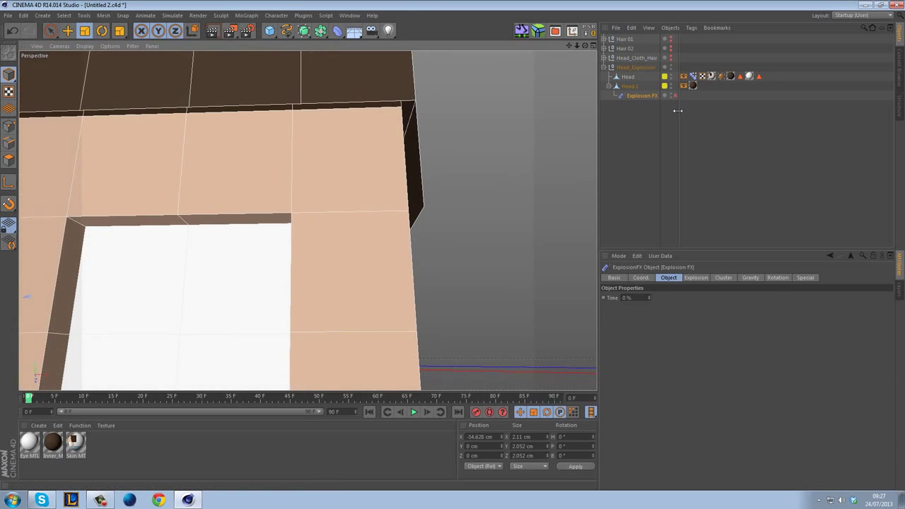
- Hide the Head mesh and render the view of the hair shell on its own
{"action": "left_click", "coordinate": [670, 78]}
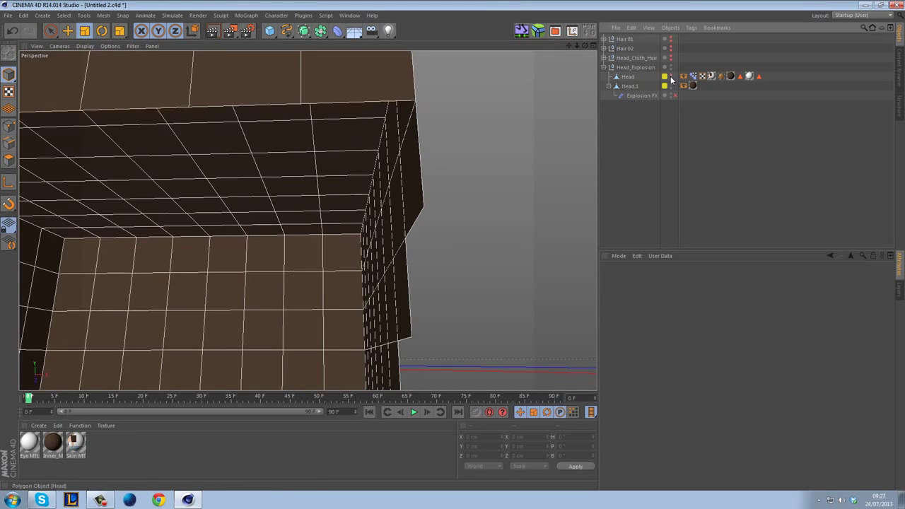
{"action": "scroll", "coordinate": [502, 163], "scroll_direction": "down", "scroll_amount": 10}
{"action": "left_click_drag", "start_coordinate": [415, 229], "coordinate": [474, 290], "text": "alt"}
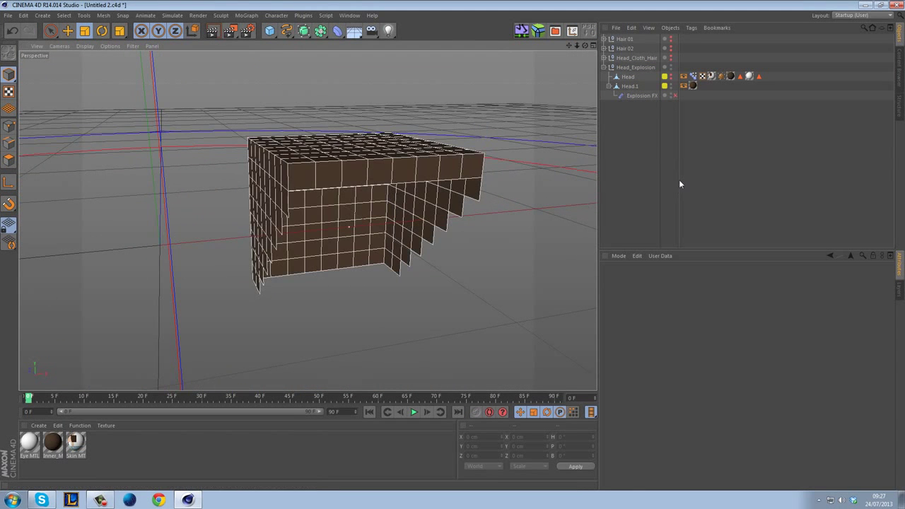
{"action": "left_click", "coordinate": [212, 31]}
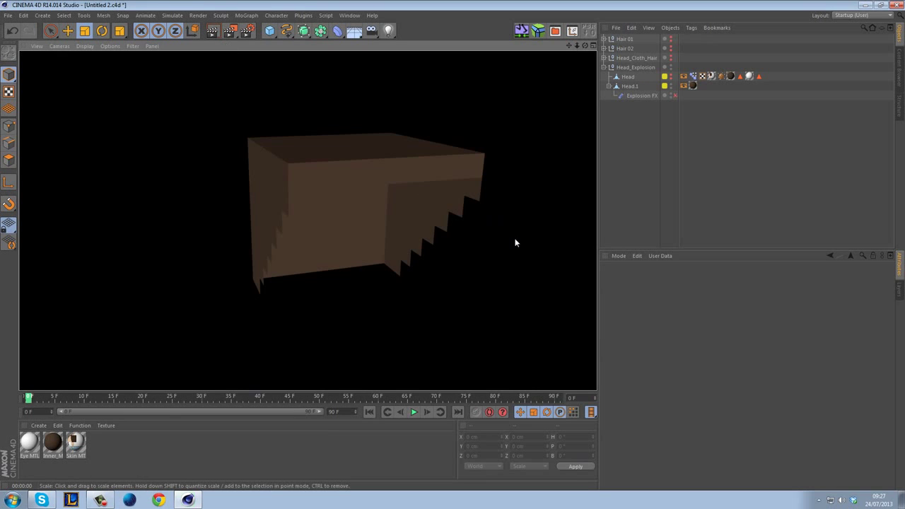
- Re-enable the Explosion FX deformer, move it out of Head.1 and delete it
{"action": "left_click", "coordinate": [634, 93]}
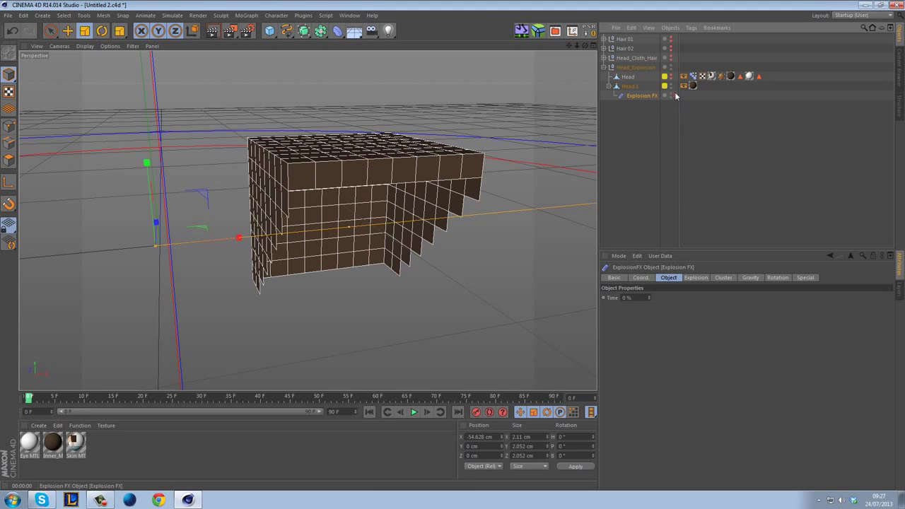
{"action": "left_click", "coordinate": [674, 96]}
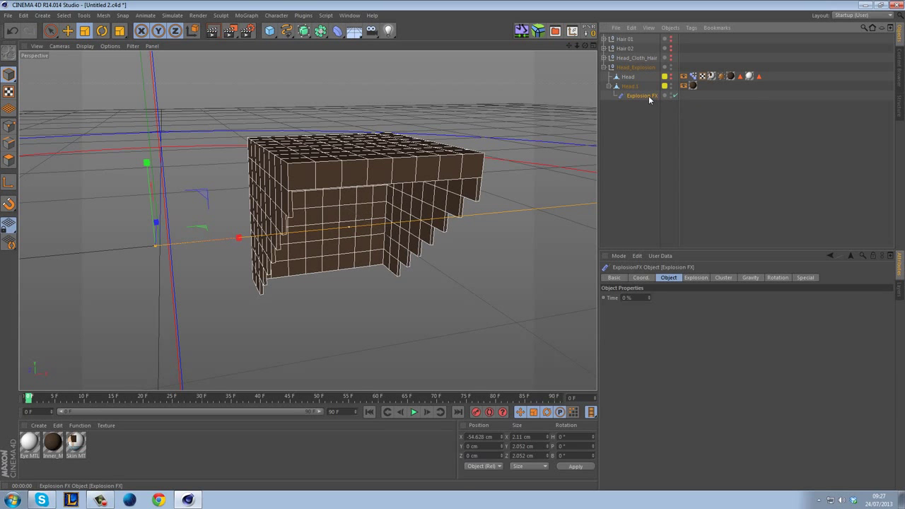
{"action": "left_click_drag", "start_coordinate": [641, 97], "coordinate": [638, 120]}
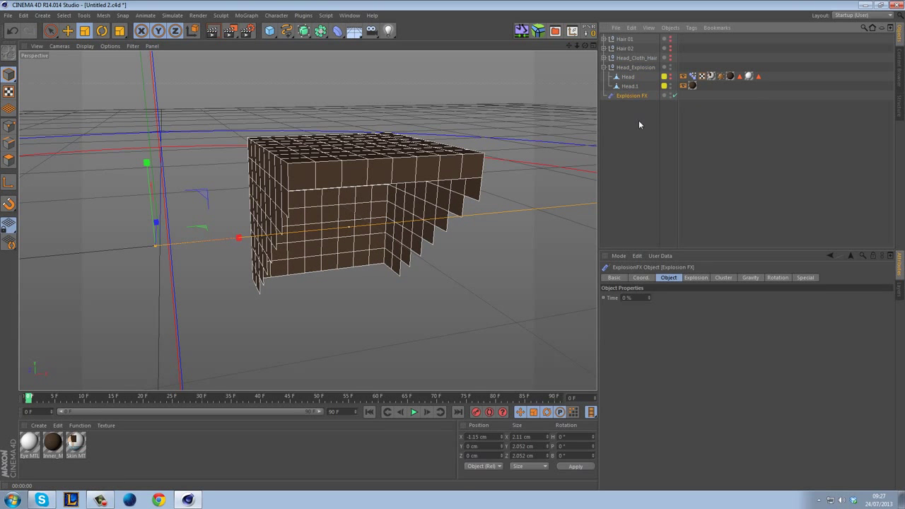
{"action": "key", "text": "Delete"}
- Add a new Explosion FX deformer and make it a child of the Head.1 hair shell
{"action": "left_click", "coordinate": [627, 87]}
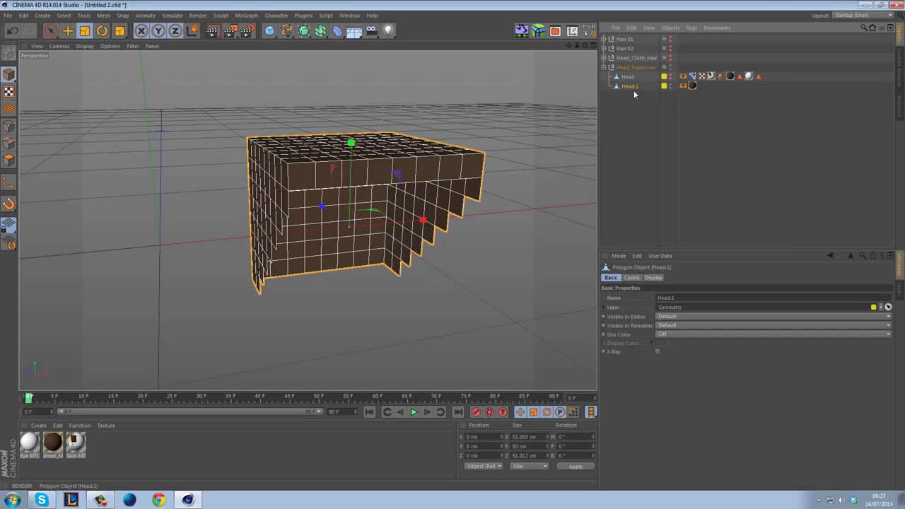
{"action": "left_click", "coordinate": [343, 35]}
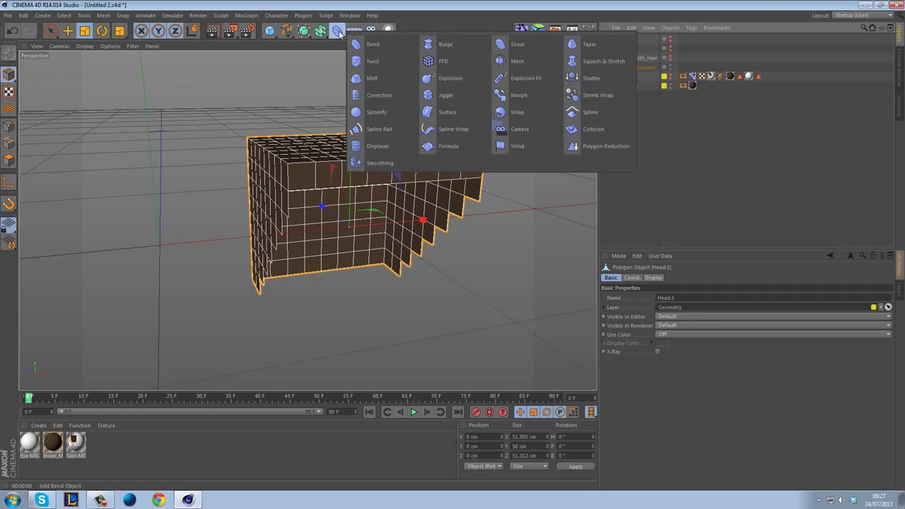
{"action": "left_click", "coordinate": [527, 78]}
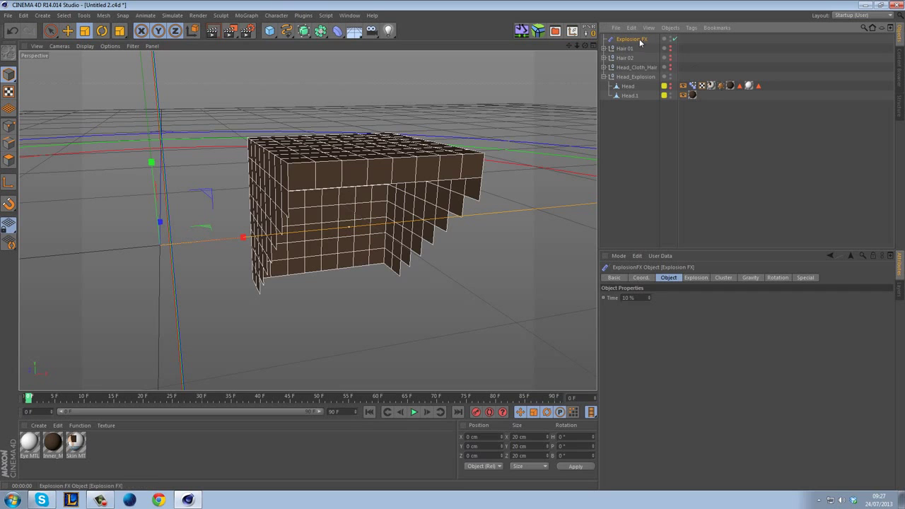
{"action": "left_click_drag", "start_coordinate": [630, 99], "coordinate": [631, 97]}
- Look through the new Explosion FX deformer's cluster settings and set its time to 0 %
{"action": "left_click", "coordinate": [630, 86]}
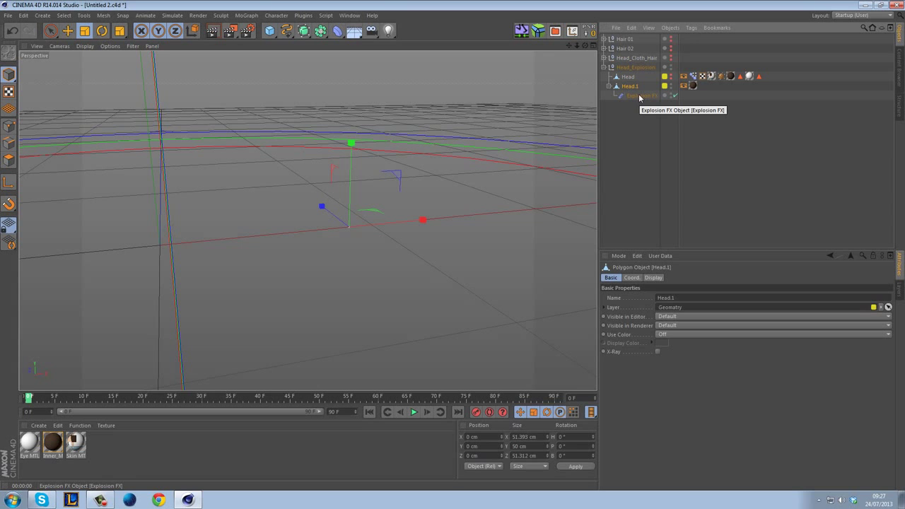
{"action": "left_click", "coordinate": [640, 95]}
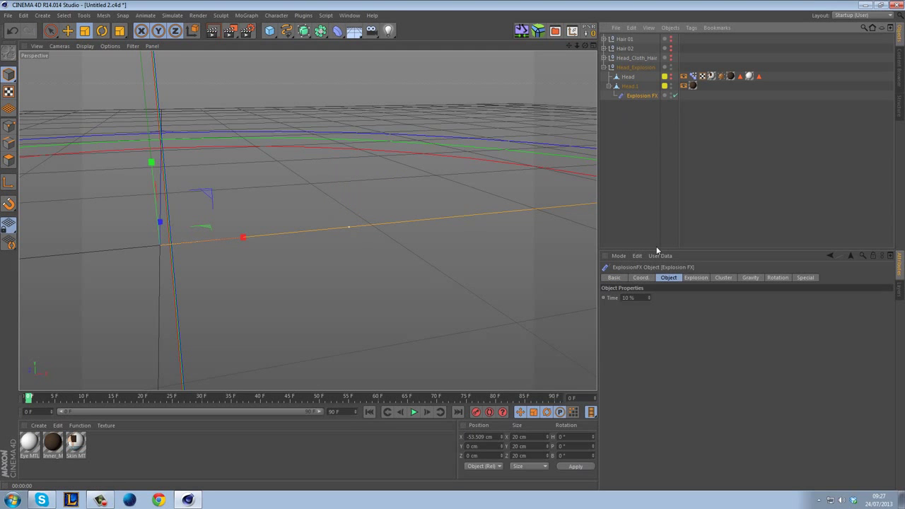
{"action": "left_click", "coordinate": [699, 279]}
{"action": "left_click", "coordinate": [726, 278]}
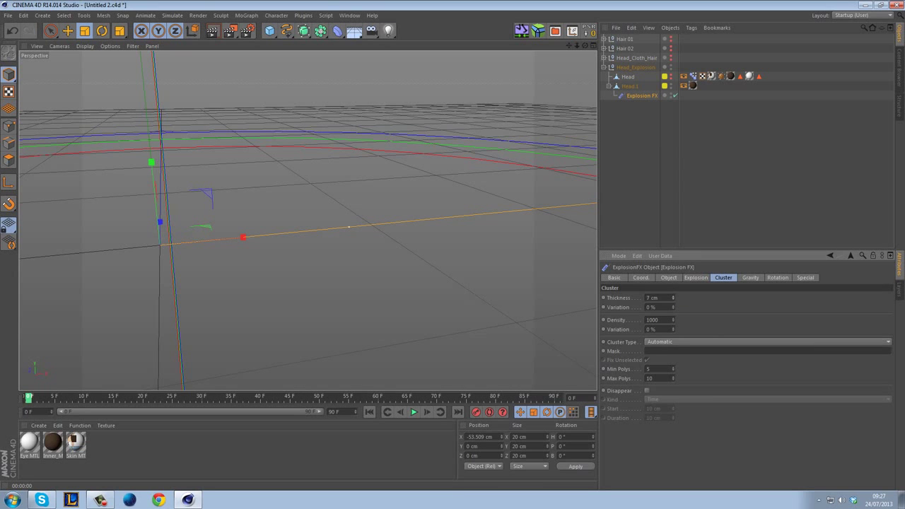
{"action": "left_click", "coordinate": [668, 278]}
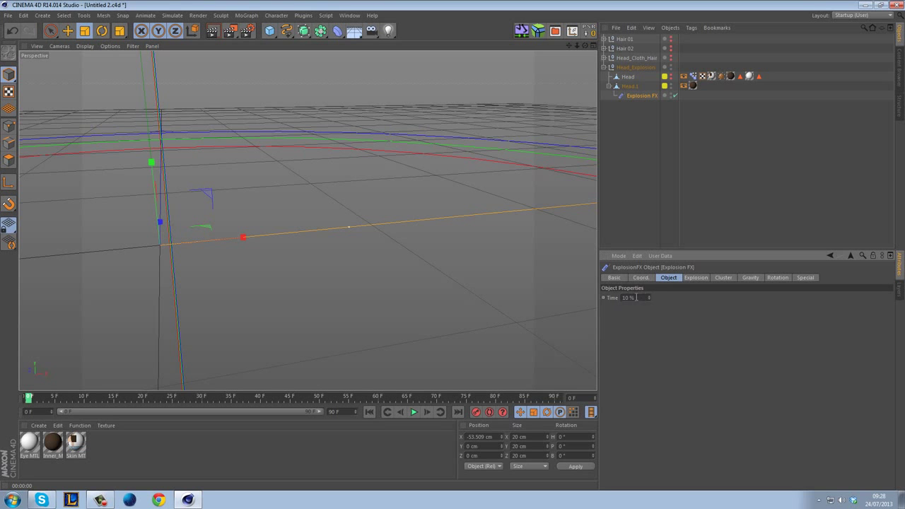
{"action": "left_click_drag", "start_coordinate": [649, 298], "coordinate": [649, 305]}
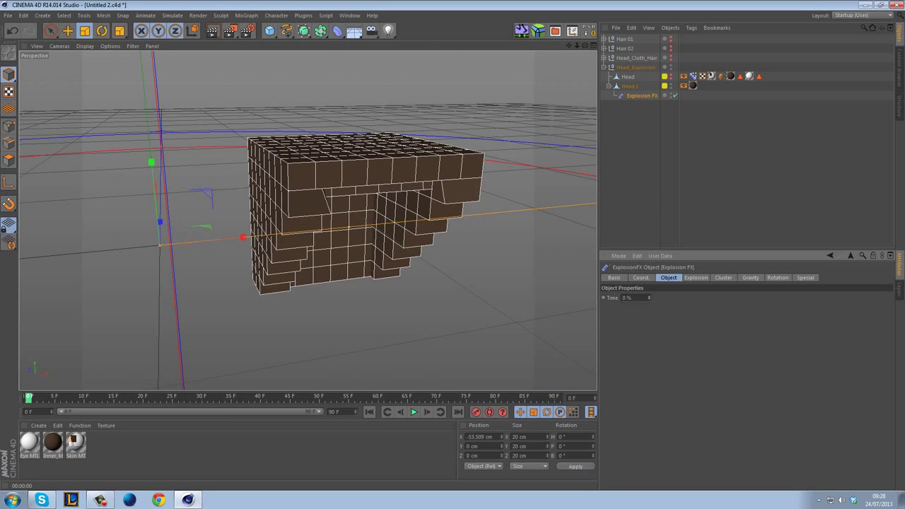
- Try Explosion FX cluster thicknesses of -2 cm and -1 cm, and set the thickness to 1 cm
{"action": "left_click", "coordinate": [721, 278]}
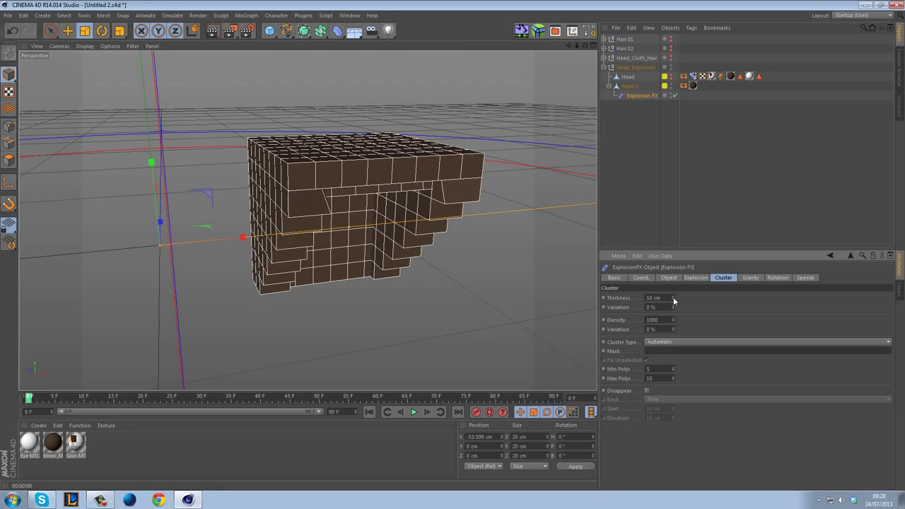
{"action": "left_click_drag", "start_coordinate": [673, 297], "coordinate": [672, 327]}
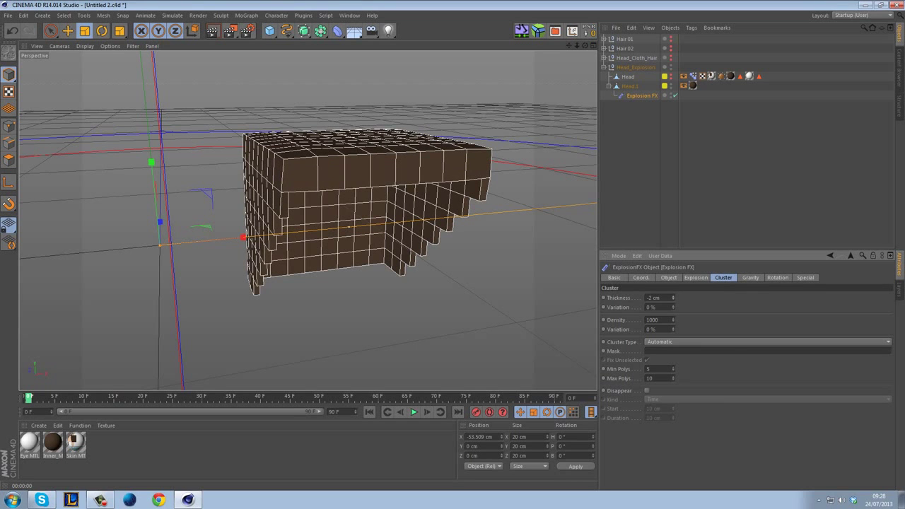
{"action": "left_click_drag", "start_coordinate": [673, 326], "coordinate": [672, 322]}
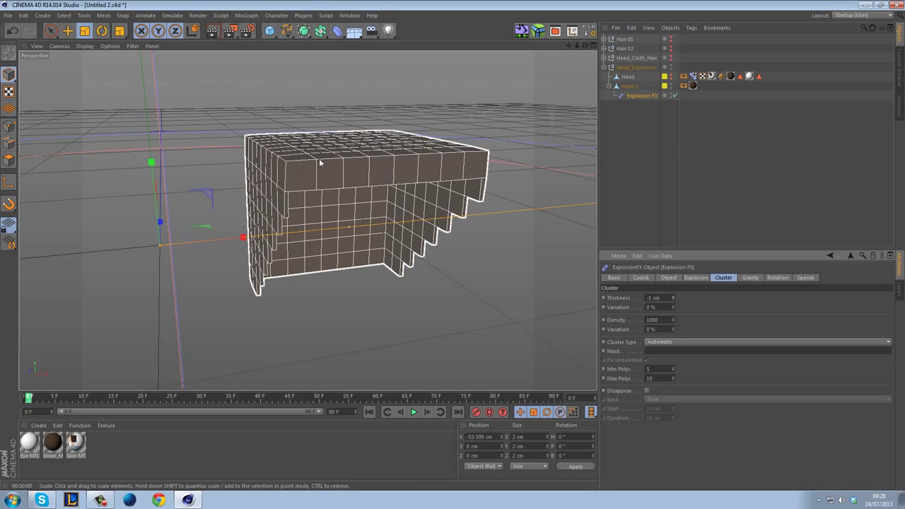
{"action": "left_click_drag", "start_coordinate": [488, 203], "coordinate": [454, 202], "text": "alt"}
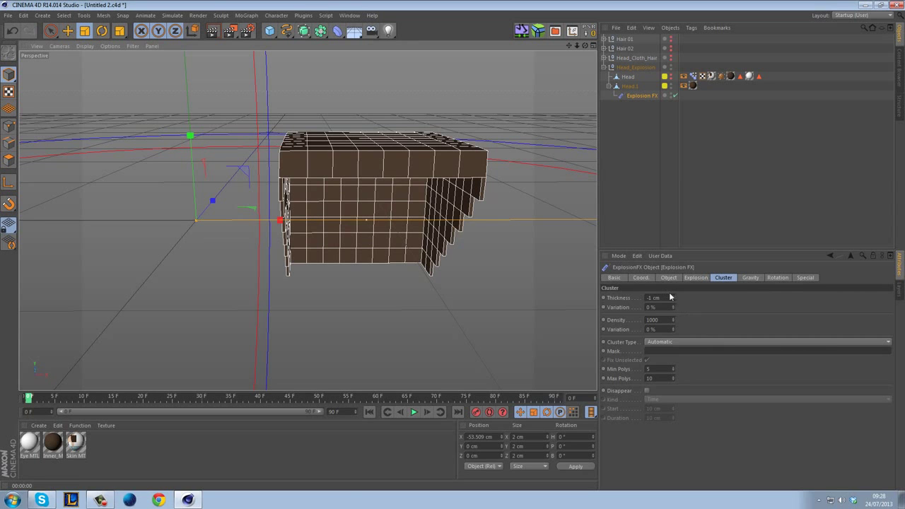
{"action": "mouse_move", "coordinate": [672, 298]}
{"action": "left_mouse_down"}
{"action": "mouse_move", "coordinate": [670, 311]}
{"action": "mouse_move", "coordinate": [671, 297]}
{"action": "left_mouse_up"}
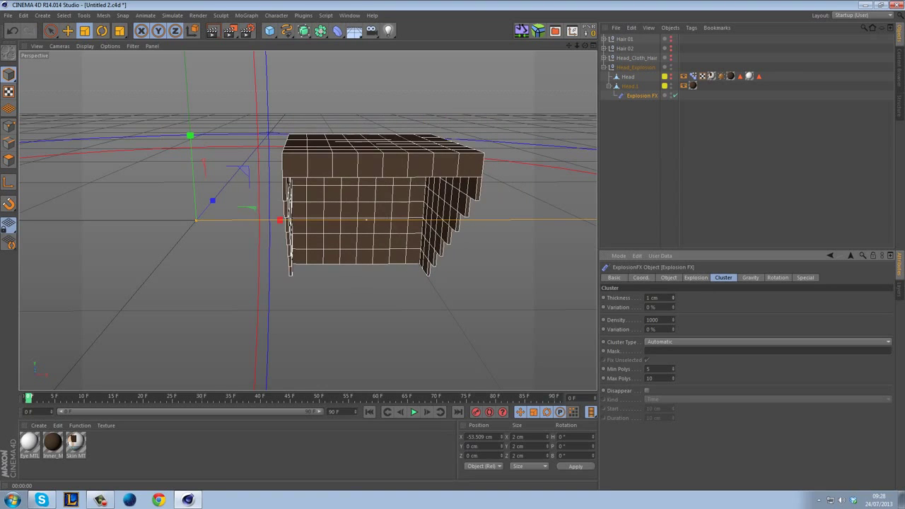
- Examine the thickened hair shell from below and inside, and make the Head mesh visible again
{"action": "left_click_drag", "start_coordinate": [528, 243], "coordinate": [401, 157], "text": "alt"}
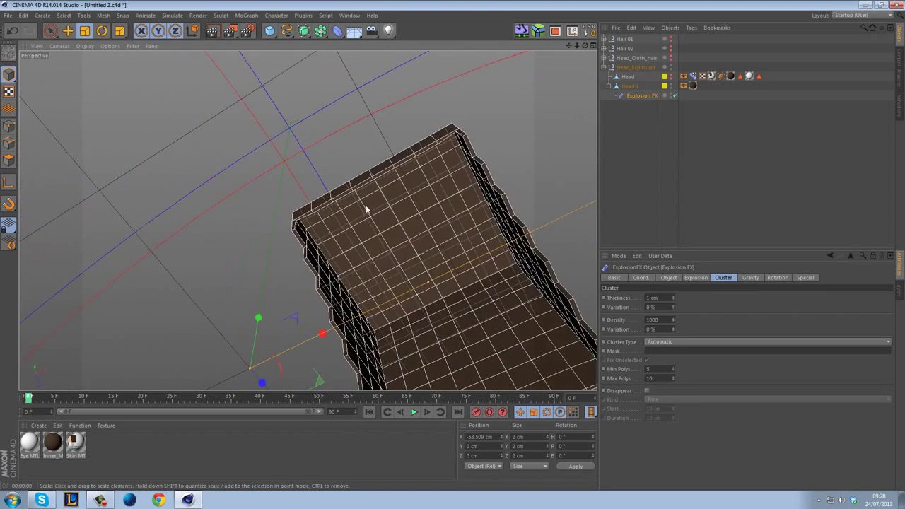
{"action": "left_click_drag", "start_coordinate": [407, 191], "coordinate": [520, 177], "text": "alt"}
{"action": "left_click_drag", "start_coordinate": [427, 244], "coordinate": [469, 254], "text": "alt"}
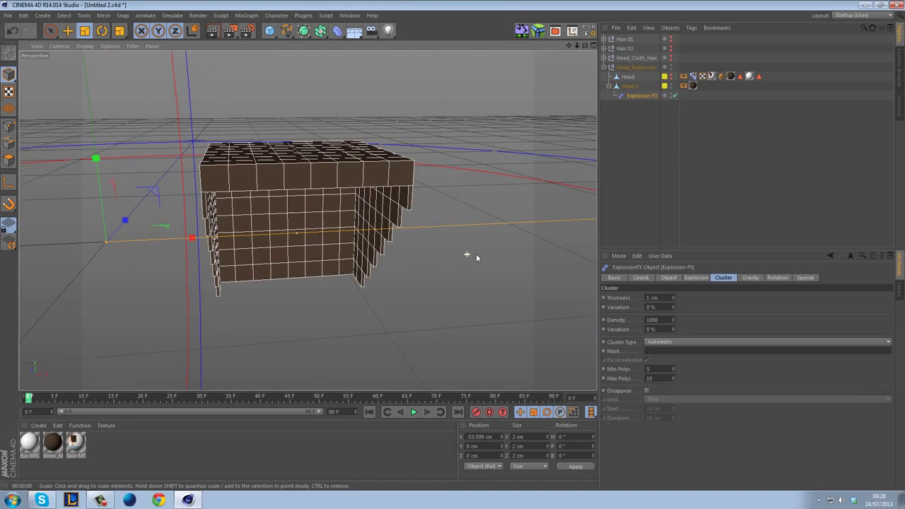
{"action": "left_click", "coordinate": [670, 83]}
{"action": "left_click_drag", "start_coordinate": [579, 123], "coordinate": [465, 146], "text": "alt"}
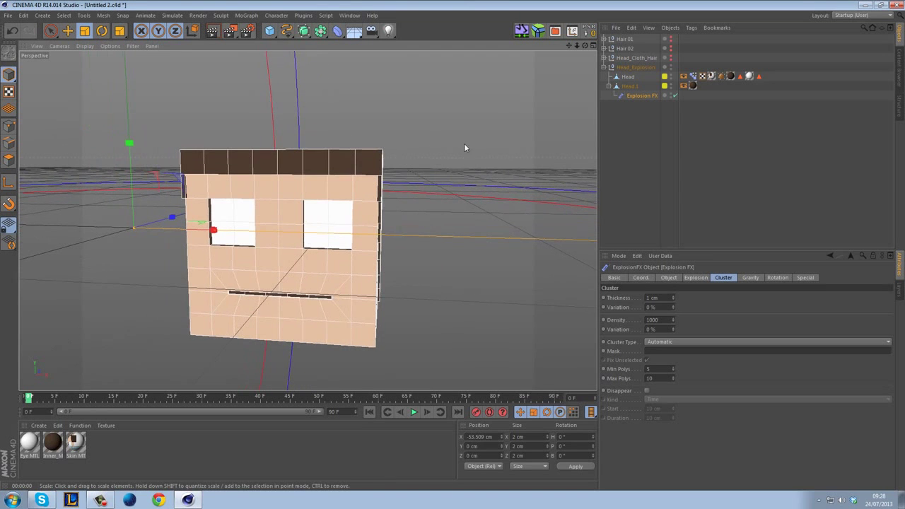
- Scale the Head.1 hair shell along X to about 51.6 cm so it clears the sides of the head
{"action": "left_click", "coordinate": [628, 86]}
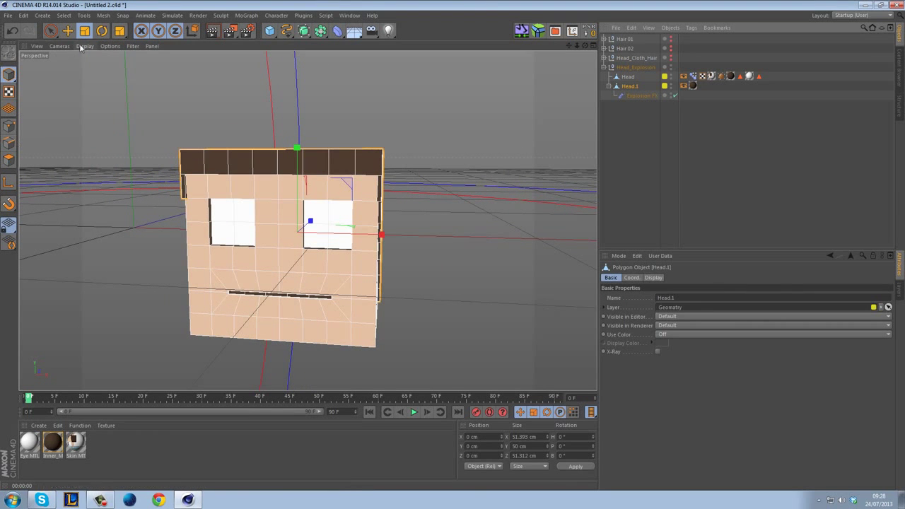
{"action": "left_click_drag", "start_coordinate": [380, 234], "coordinate": [318, 226]}
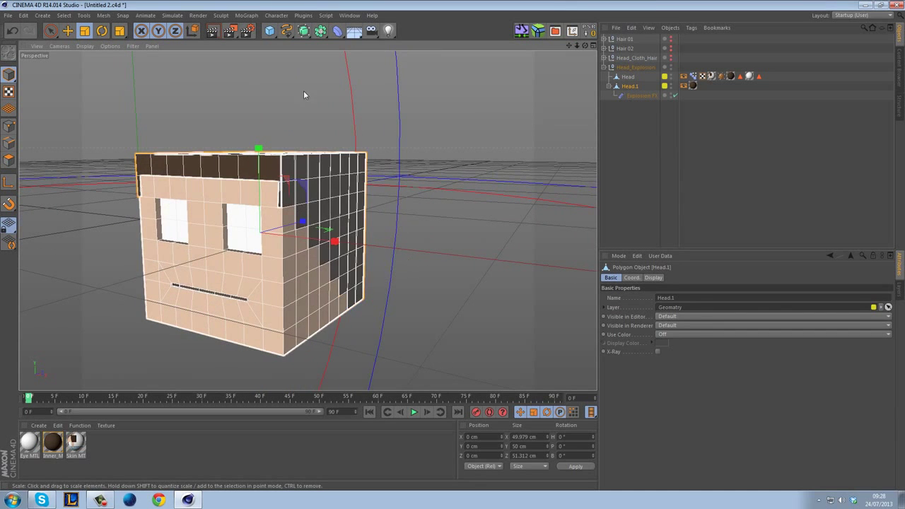
{"action": "scroll", "coordinate": [255, 211], "scroll_direction": "up", "scroll_amount": 5}
{"action": "left_click_drag", "start_coordinate": [255, 211], "coordinate": [439, 286], "text": "alt"}
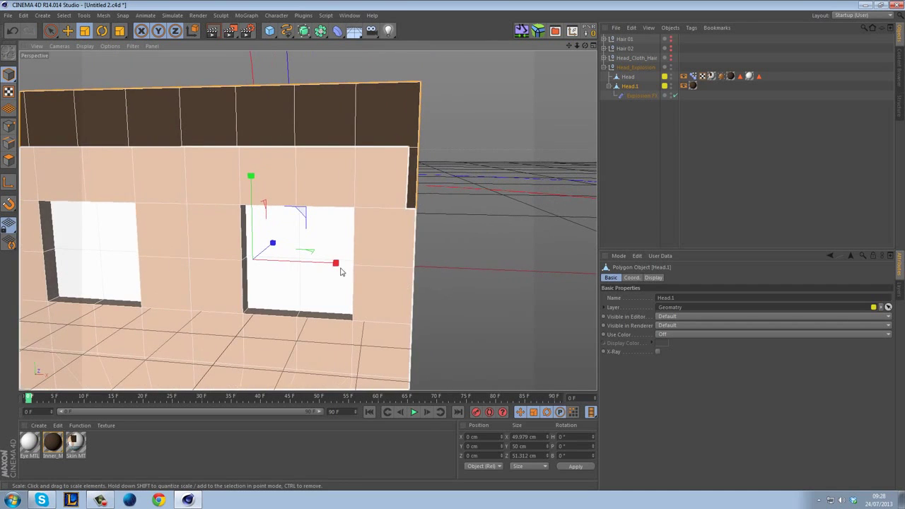
{"action": "left_click_drag", "start_coordinate": [337, 266], "coordinate": [499, 236]}
{"action": "scroll", "coordinate": [339, 264], "scroll_direction": "down", "scroll_amount": 2}
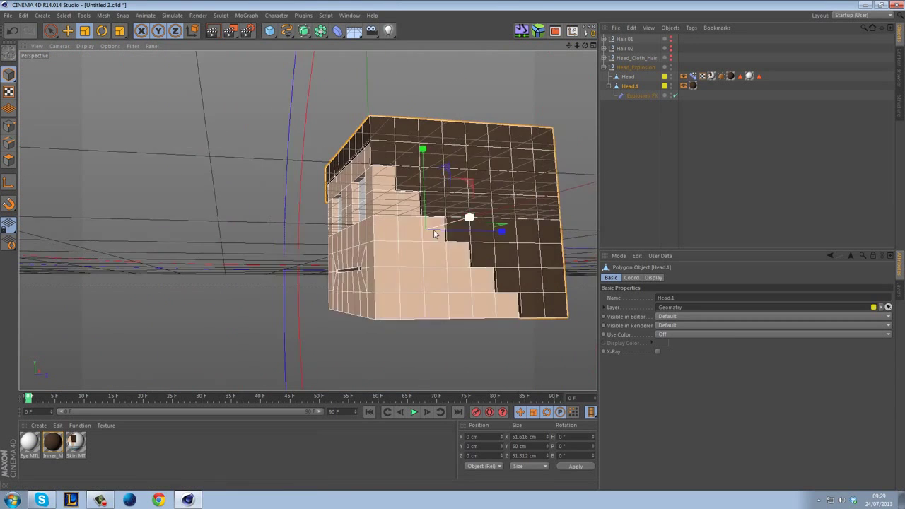
- Deselect the hair shell, examine its front corner against the head from below, and toggle Explosion FX for comparison
{"action": "scroll", "coordinate": [498, 240], "scroll_direction": "up", "scroll_amount": 3}
{"action": "left_click", "coordinate": [132, 171]}
{"action": "left_click_drag", "start_coordinate": [132, 171], "coordinate": [475, 133], "text": "alt"}
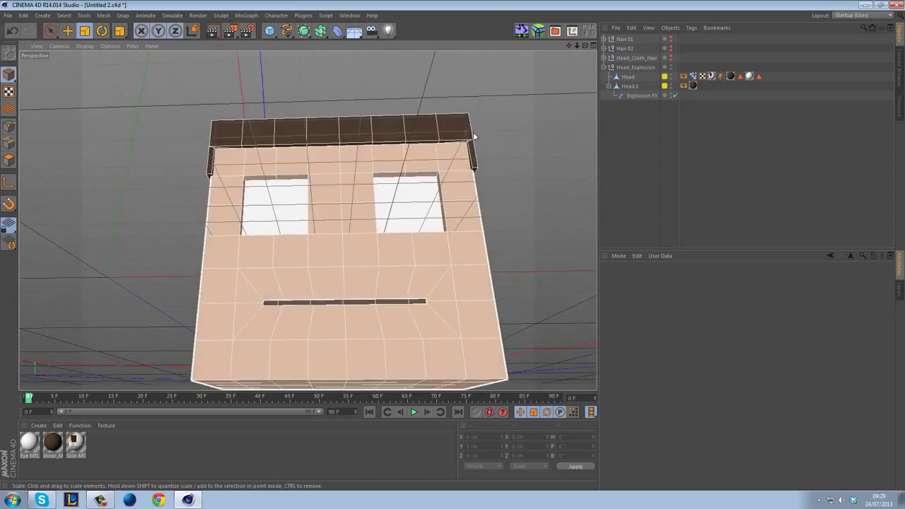
{"action": "scroll", "coordinate": [486, 117], "scroll_direction": "up", "scroll_amount": 5}
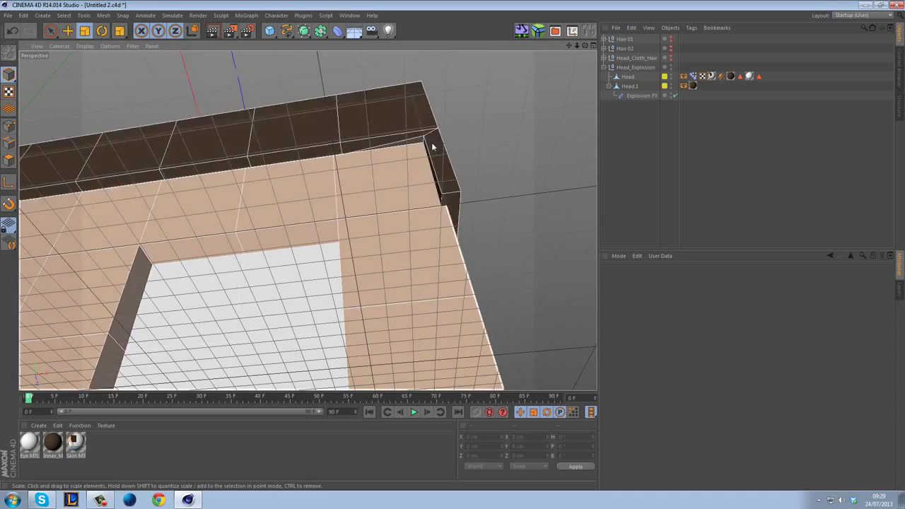
{"action": "left_click", "coordinate": [674, 95]}
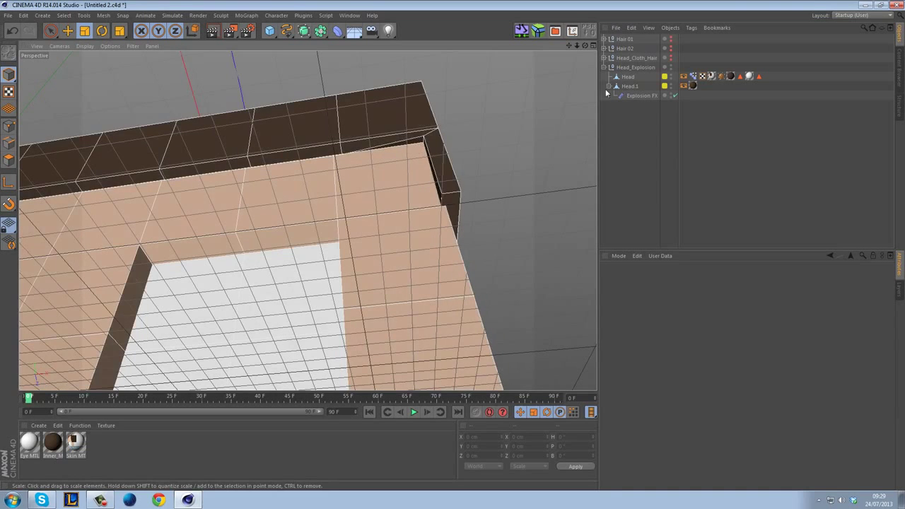
- Delete the Head.1 hair polygons beside the front corners on both sides of the head
{"action": "left_click_drag", "start_coordinate": [484, 100], "coordinate": [401, 203], "text": "alt"}
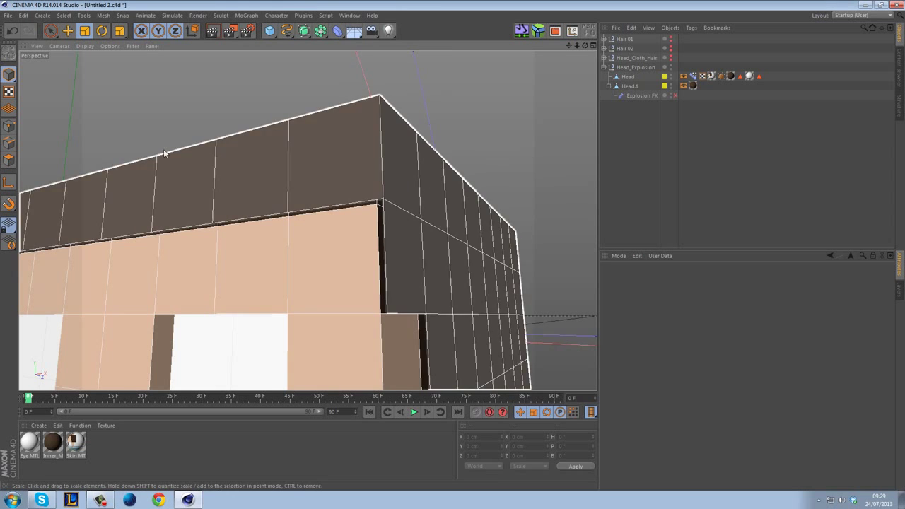
{"action": "key", "text": "space"}
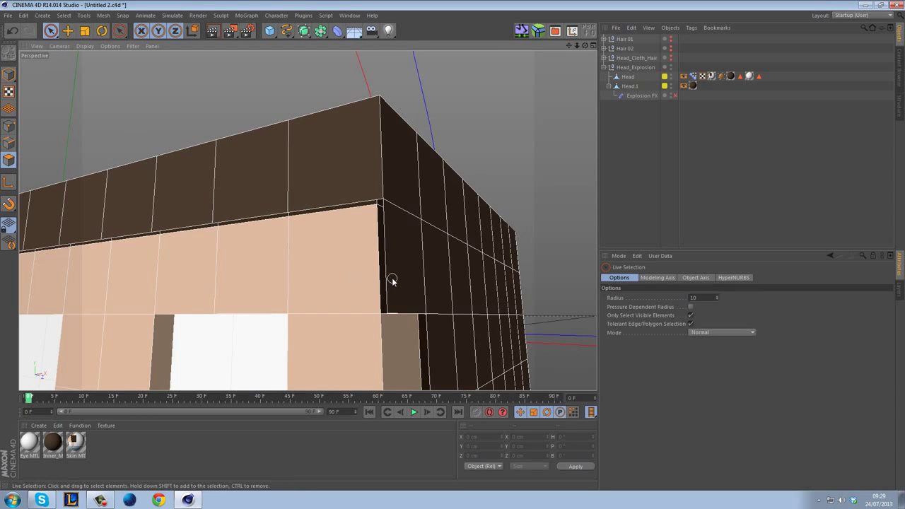
{"action": "left_click", "coordinate": [395, 281]}
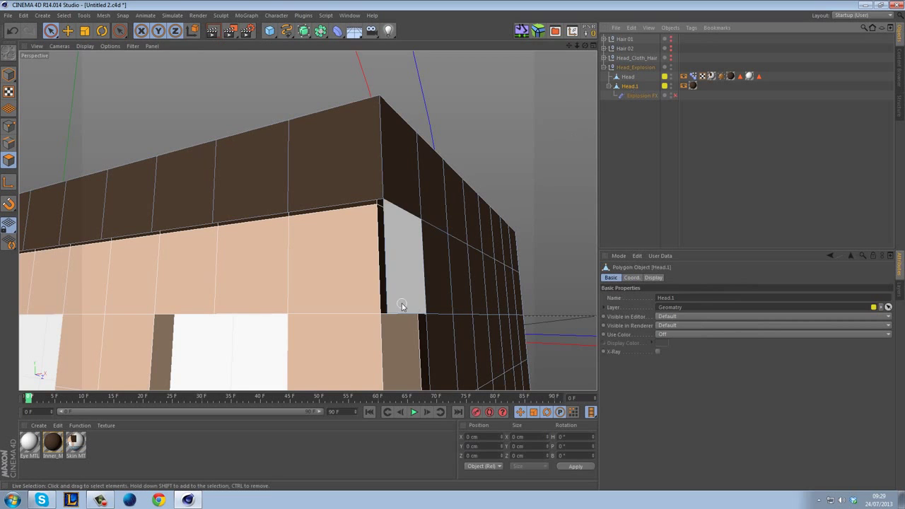
{"action": "left_click_drag", "start_coordinate": [197, 289], "coordinate": [73, 256], "text": "alt"}
{"action": "left_click", "coordinate": [274, 252]}
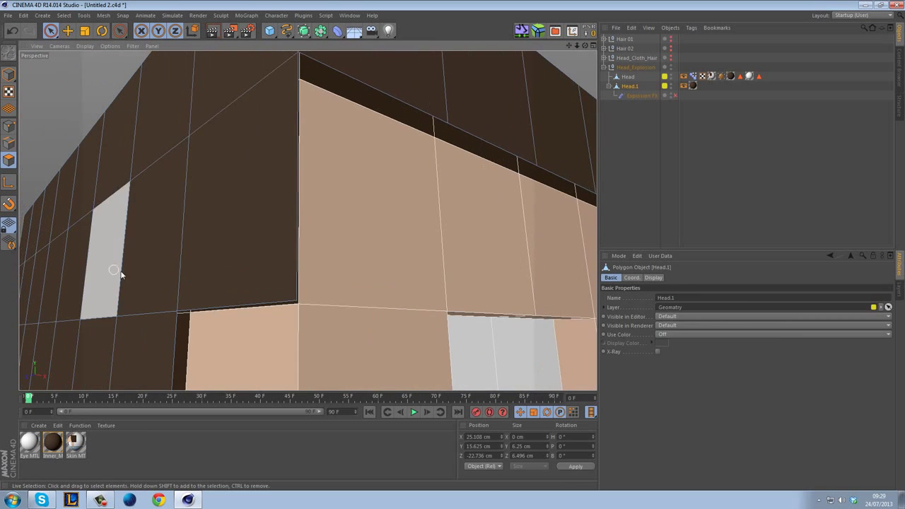
{"action": "left_click", "coordinate": [438, 302], "text": "shift"}
{"action": "key", "text": "Delete"}
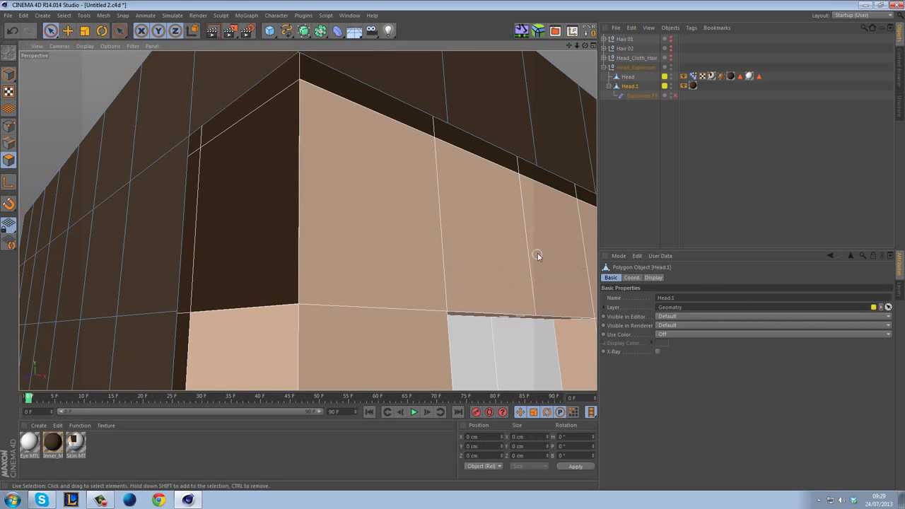
- Optimize the Head.1 hair mesh in point mode, re-enable its Explosion FX deformer and return to model mode
{"action": "right_click", "coordinate": [382, 260]}
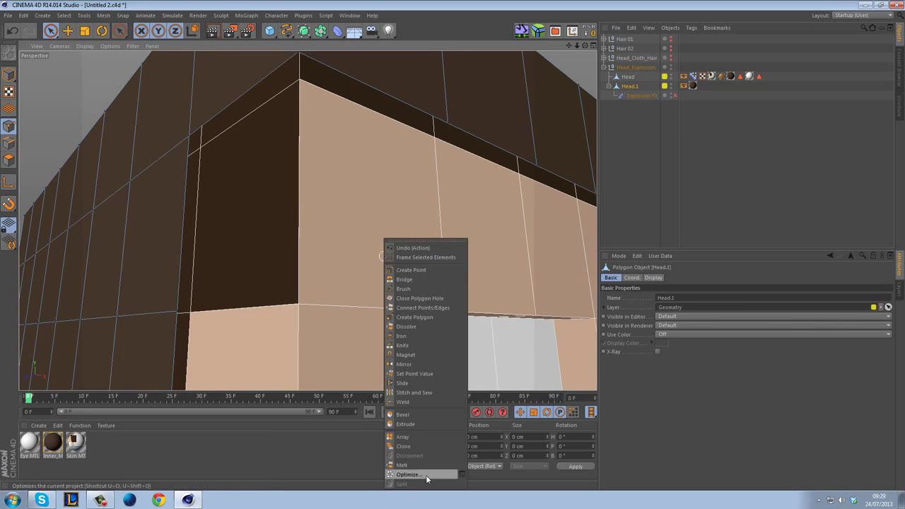
{"action": "left_click", "coordinate": [426, 472]}
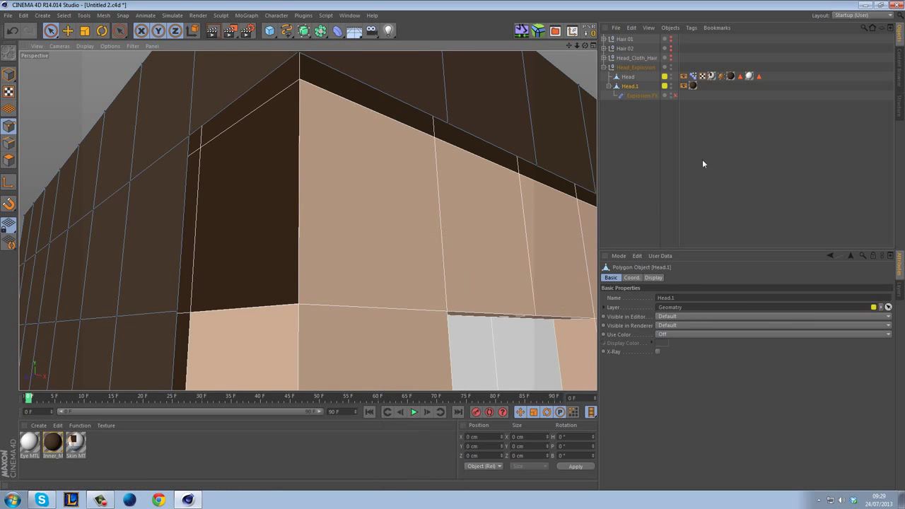
{"action": "left_click", "coordinate": [676, 96]}
{"action": "left_click", "coordinate": [8, 75]}
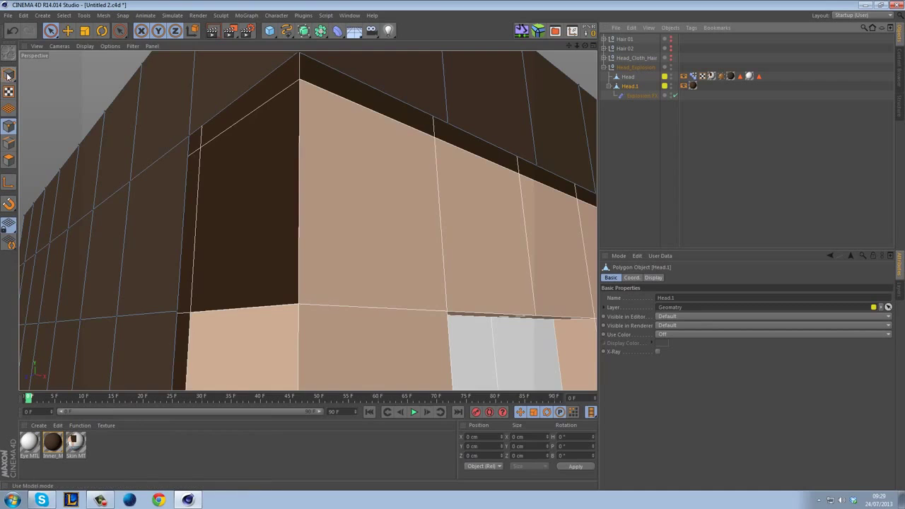
- Examine the trimmed front corners of the thickened hair shell on both sides and against the whole head
{"action": "left_click_drag", "start_coordinate": [275, 157], "coordinate": [365, 179], "text": "alt"}
{"action": "left_click_drag", "start_coordinate": [437, 210], "coordinate": [387, 194], "text": "alt"}
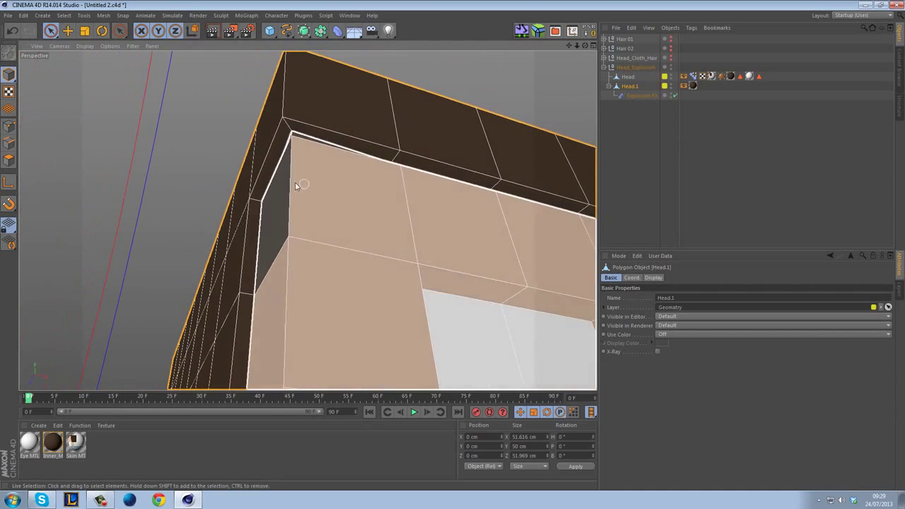
{"action": "left_click_drag", "start_coordinate": [333, 259], "coordinate": [424, 207], "text": "alt"}
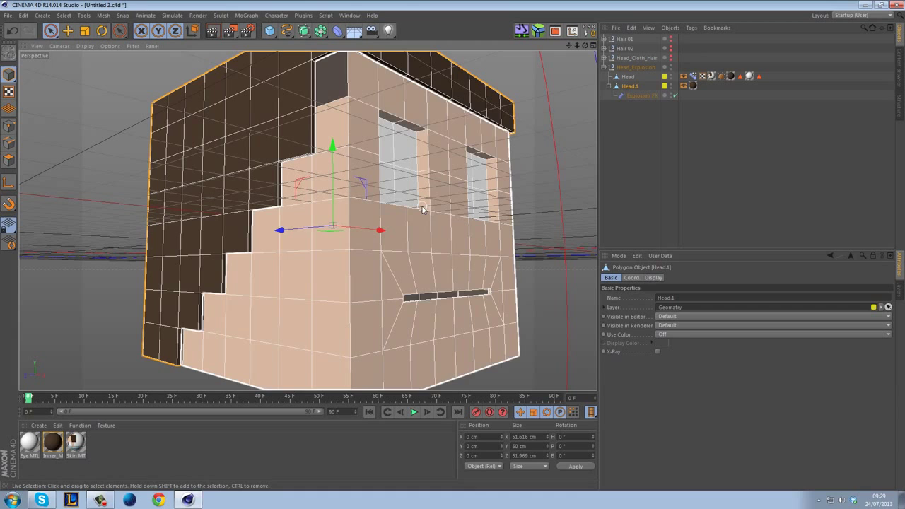
{"action": "left_click_drag", "start_coordinate": [573, 177], "coordinate": [330, 245], "text": "alt"}
{"action": "key", "text": "Delete"}
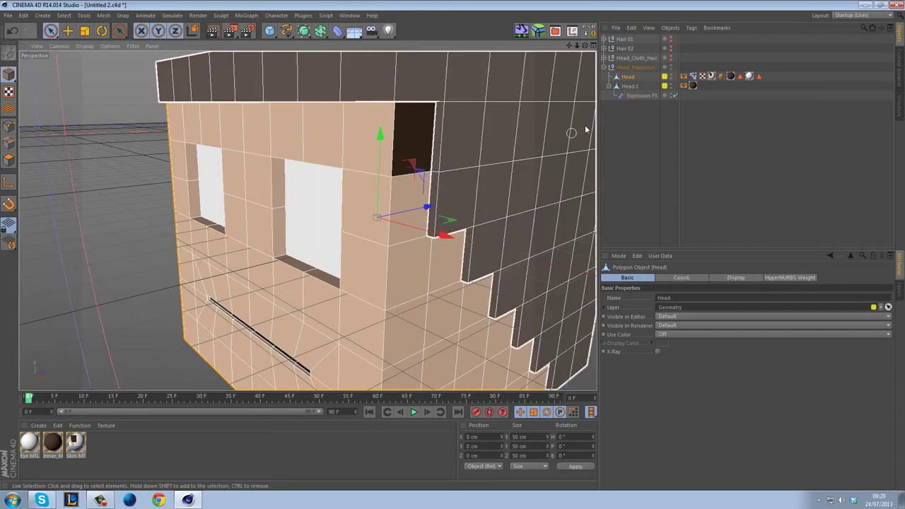
{"action": "left_click", "coordinate": [8, 160]}
{"action": "left_click", "coordinate": [422, 157]}
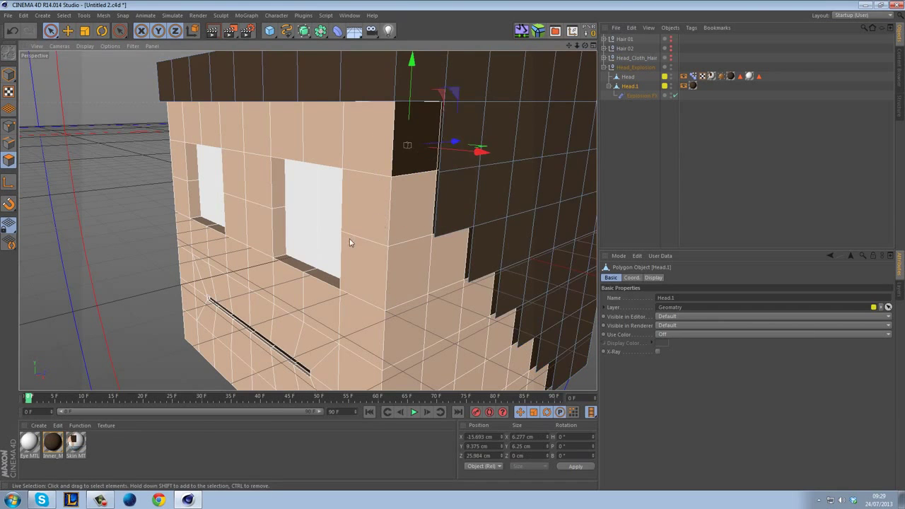
{"action": "scroll", "coordinate": [351, 239], "scroll_direction": "down", "scroll_amount": 6}
{"action": "left_click", "coordinate": [635, 204]}
{"action": "left_click_drag", "start_coordinate": [533, 181], "coordinate": [353, 177], "text": "alt"}
- Collapse and hide the Head_Explosion group, and show and expand the Head_Cloth_Hair group
{"action": "left_click", "coordinate": [603, 67]}
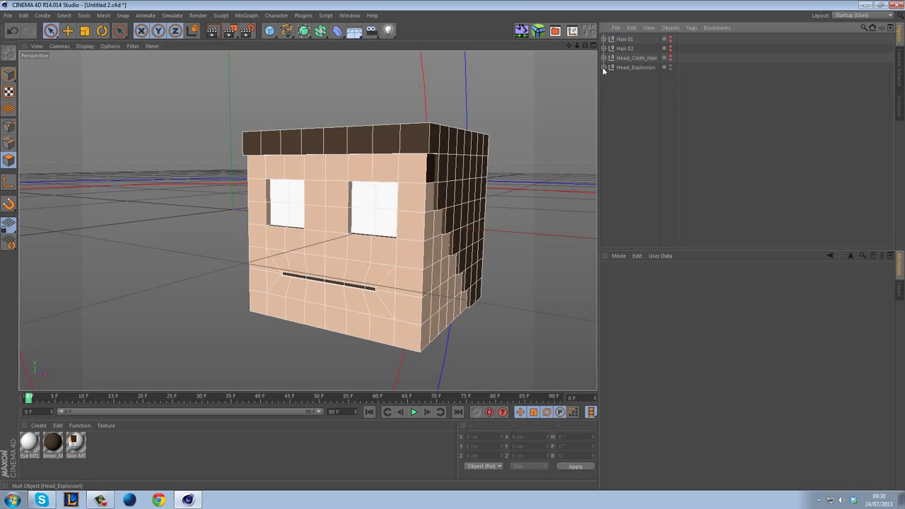
{"action": "left_click", "coordinate": [670, 65]}
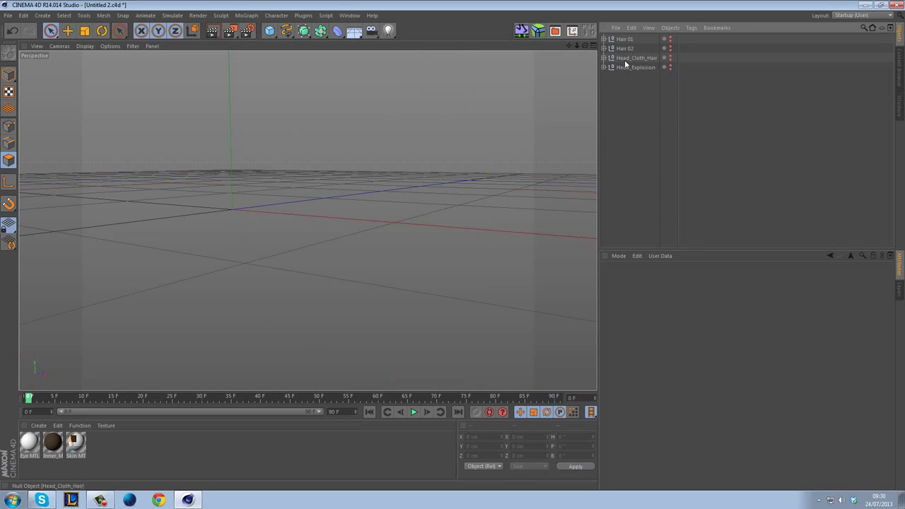
{"action": "left_click", "coordinate": [670, 58]}
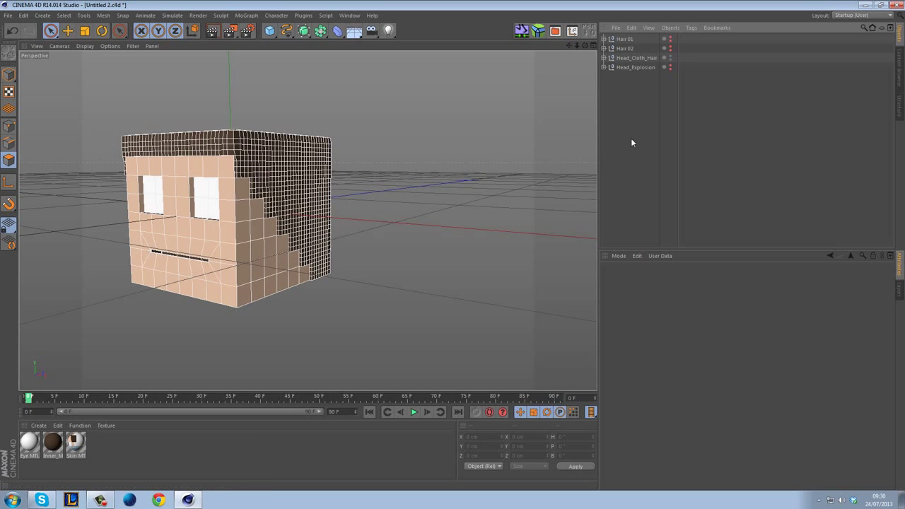
{"action": "left_click", "coordinate": [603, 58]}
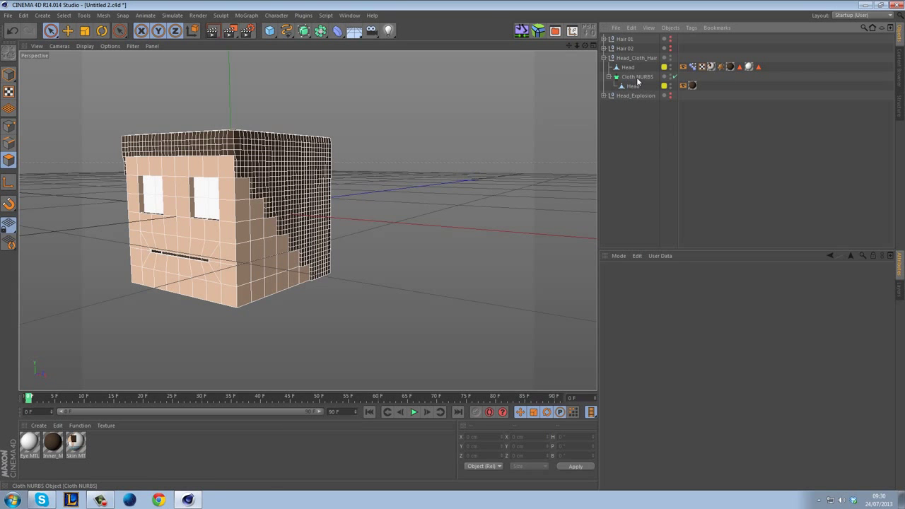
- Select the Cloth NURBS object and examine the hair from several sides in shading without wireframe lines
{"action": "left_click", "coordinate": [637, 78]}
{"action": "left_click_drag", "start_coordinate": [414, 164], "coordinate": [412, 213], "text": "alt"}
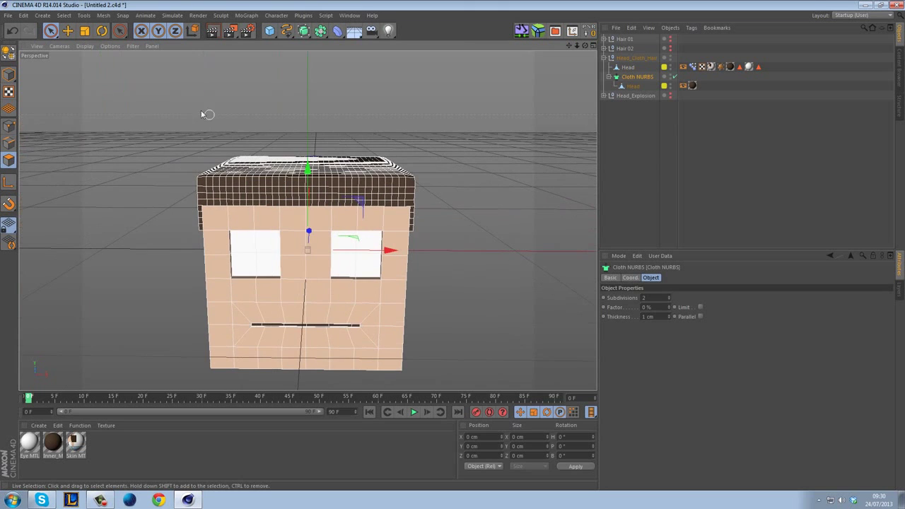
{"action": "left_click", "coordinate": [85, 46]}
{"action": "left_click", "coordinate": [88, 59]}
{"action": "left_click_drag", "start_coordinate": [418, 163], "coordinate": [162, 146], "text": "alt"}
{"action": "left_click_drag", "start_coordinate": [144, 226], "coordinate": [176, 162], "text": "alt"}
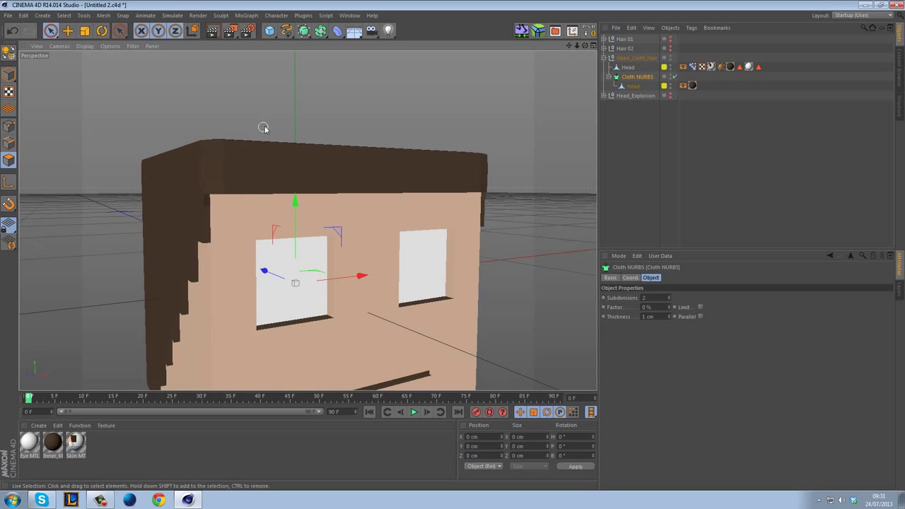
{"action": "left_click_drag", "start_coordinate": [475, 115], "coordinate": [429, 202], "text": "alt"}
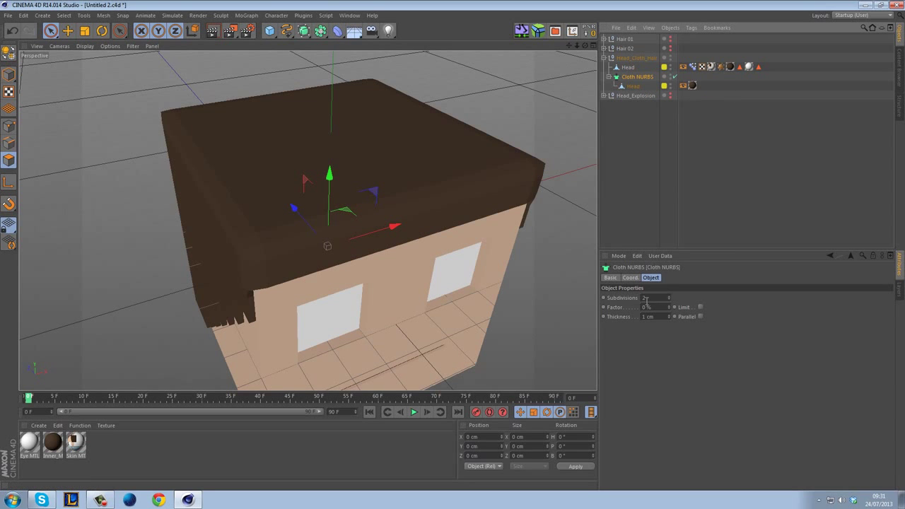
- Try the Cloth NURBS with 0 subdivisions and a 100 % factor, and restore 2 subdivisions and a 0 % factor
{"action": "left_click_drag", "start_coordinate": [669, 299], "coordinate": [669, 306]}
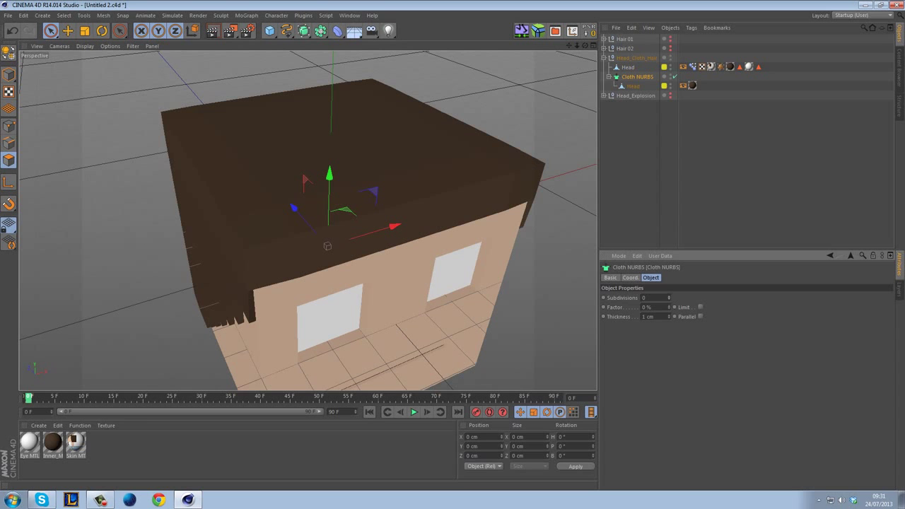
{"action": "left_click_drag", "start_coordinate": [537, 213], "coordinate": [578, 257], "text": "alt"}
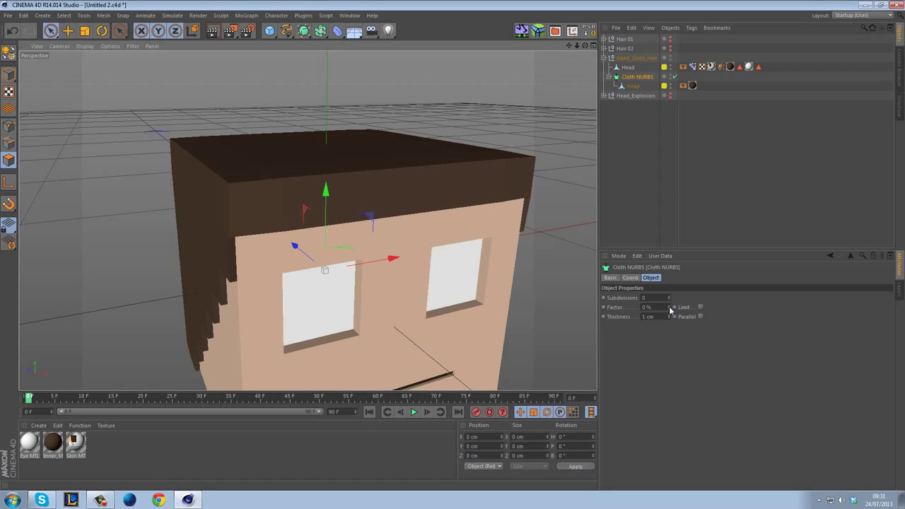
{"action": "left_click_drag", "start_coordinate": [671, 309], "coordinate": [671, 301]}
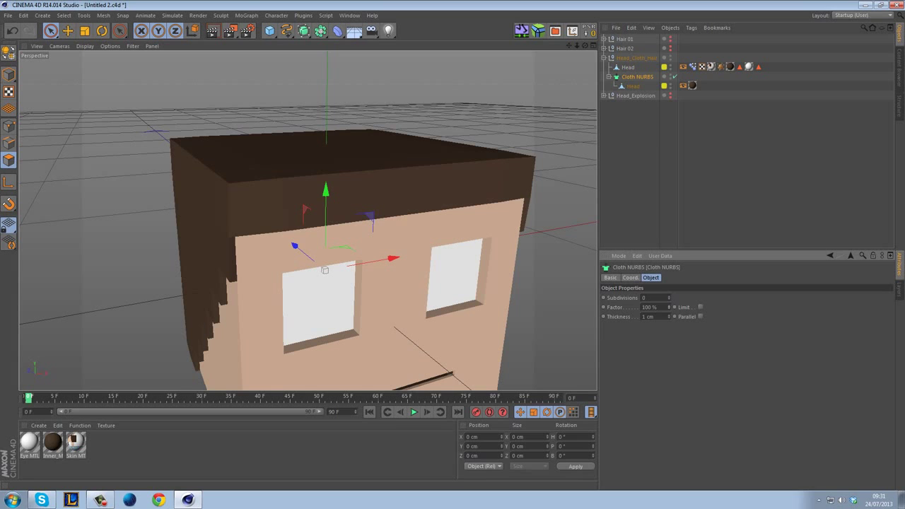
{"action": "left_click", "coordinate": [669, 296]}
{"action": "left_click", "coordinate": [669, 297]}
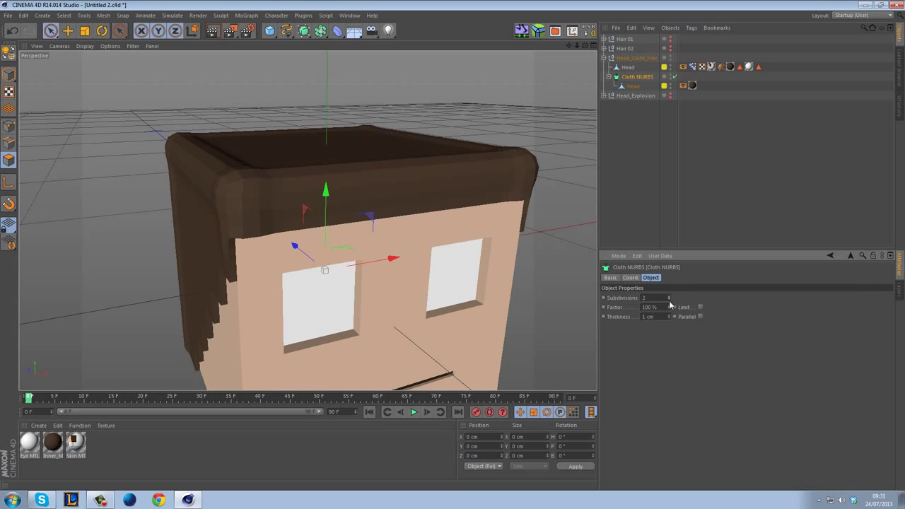
{"action": "left_click_drag", "start_coordinate": [671, 309], "coordinate": [670, 332]}
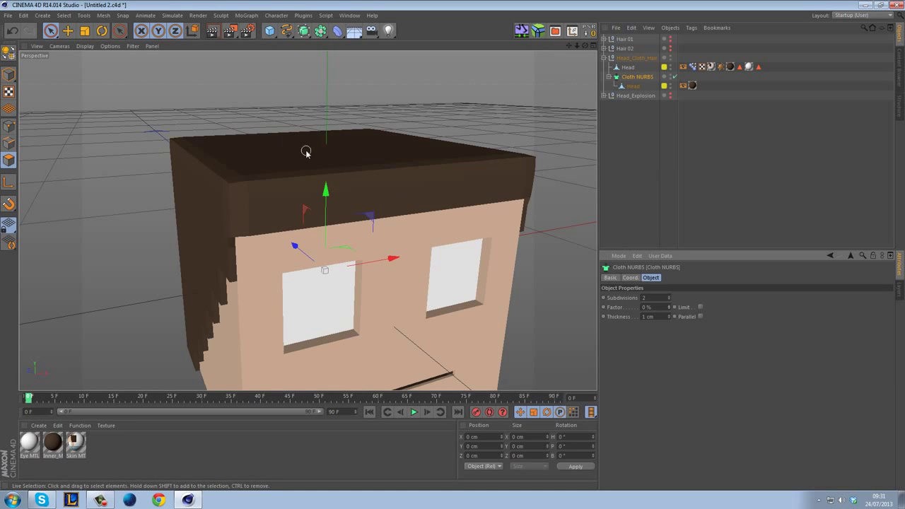
- Display the wireframe lines again and examine the subdivided Cloth NURBS mesh at the hair's front corner
{"action": "mouse_move", "coordinate": [503, 137]}
{"action": "left_mouse_down", "text": "alt"}
{"action": "mouse_move", "coordinate": [482, 164]}
{"action": "mouse_move", "coordinate": [468, 141]}
{"action": "left_mouse_up", "text": "alt"}
{"action": "left_click", "coordinate": [85, 46]}
{"action": "left_click", "coordinate": [99, 71]}
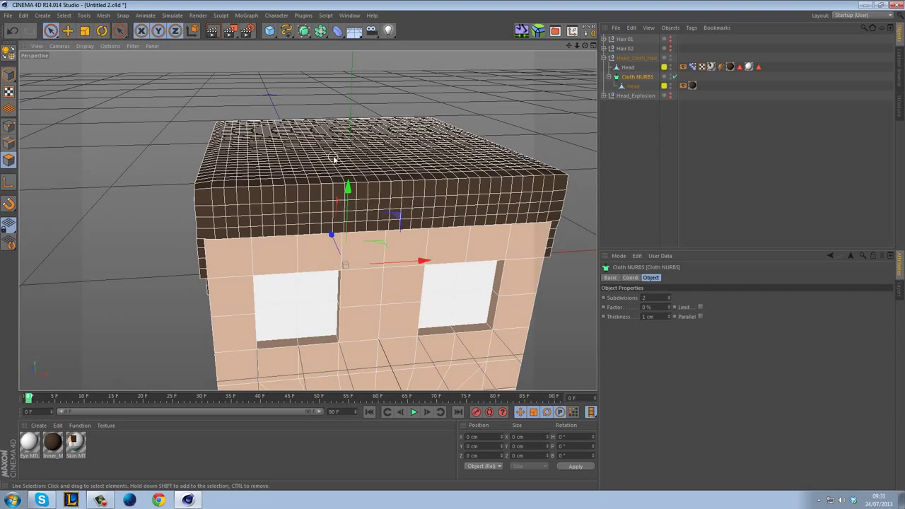
{"action": "left_click_drag", "start_coordinate": [312, 143], "coordinate": [325, 141], "text": "alt"}
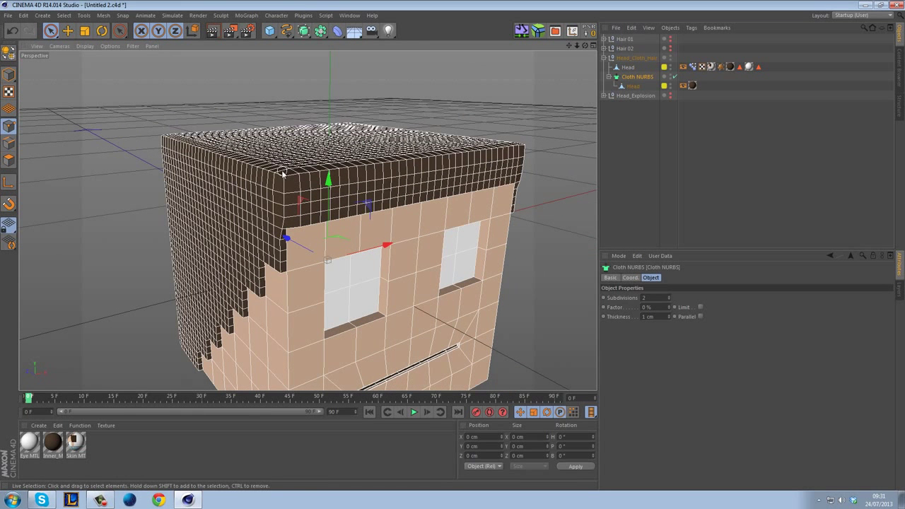
{"action": "left_click", "coordinate": [472, 446]}
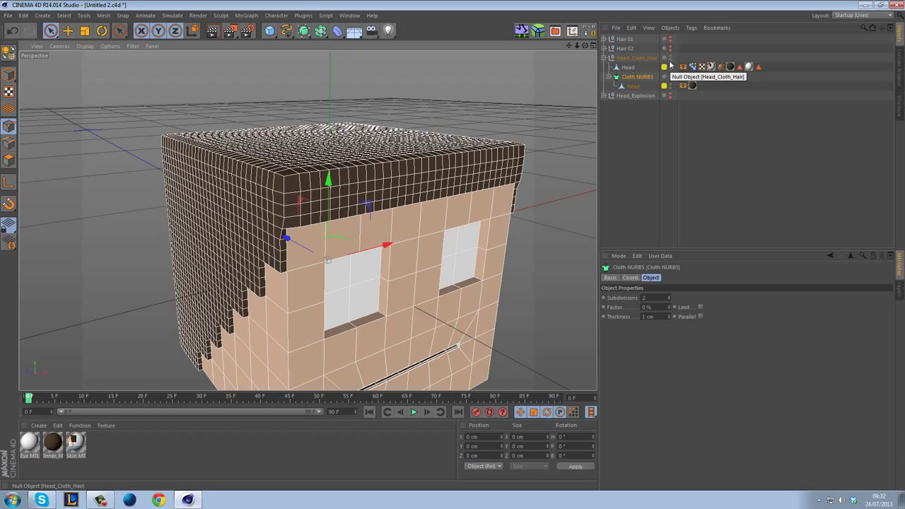
- Collapse and hide the Head_Cloth_Hair group, and expand and show the Hair 01 group
{"action": "left_click", "coordinate": [604, 58]}
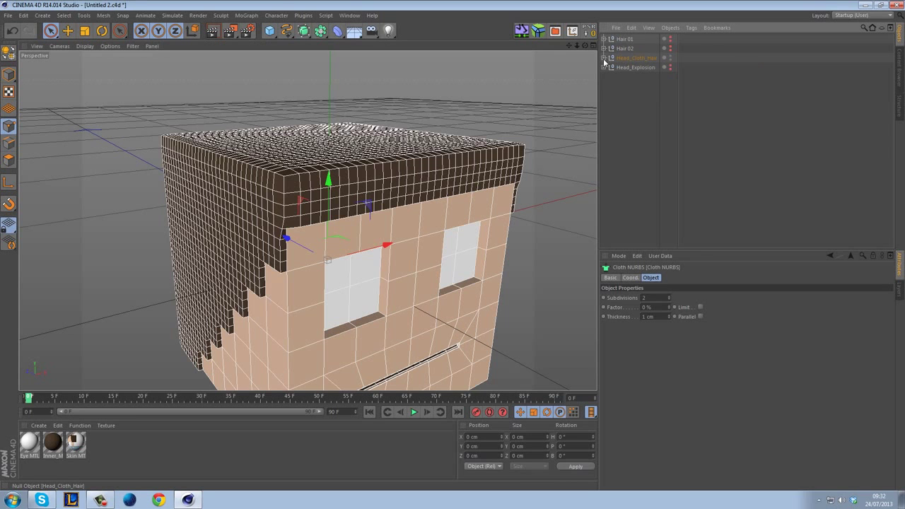
{"action": "left_click", "coordinate": [670, 56]}
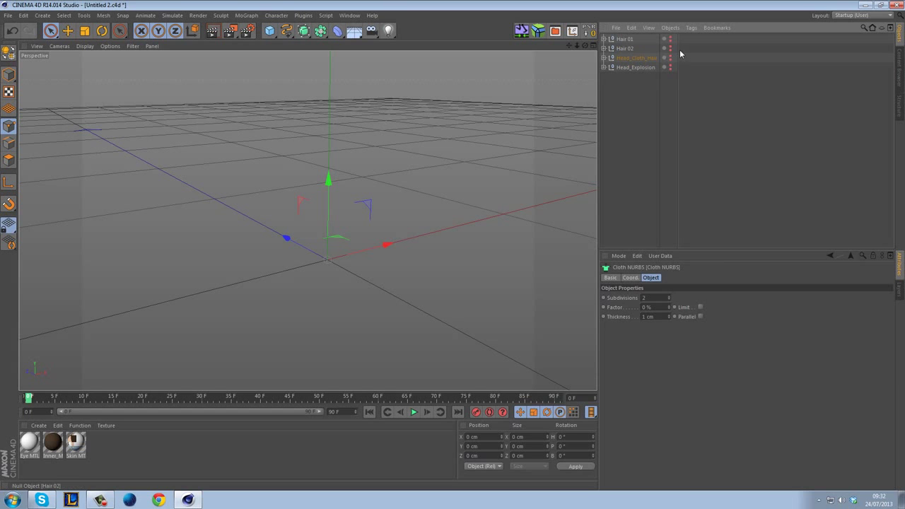
{"action": "left_click", "coordinate": [632, 114]}
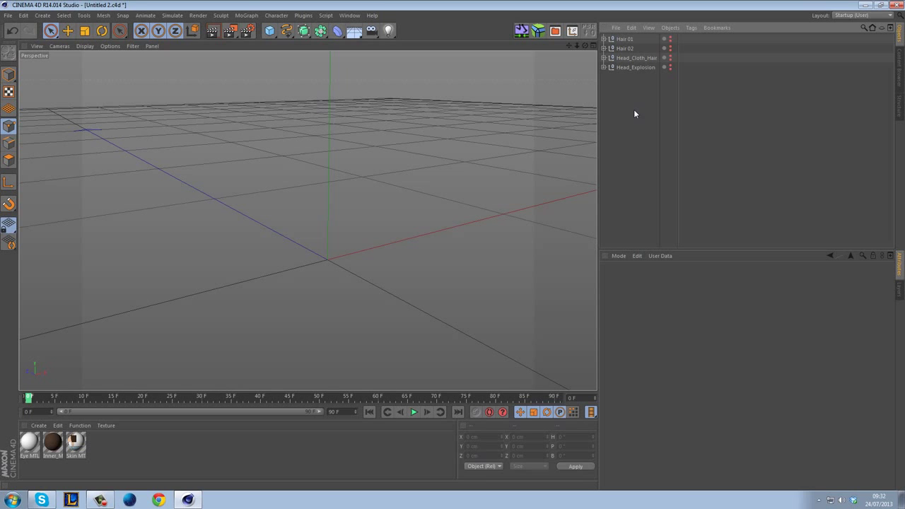
{"action": "left_click", "coordinate": [603, 39]}
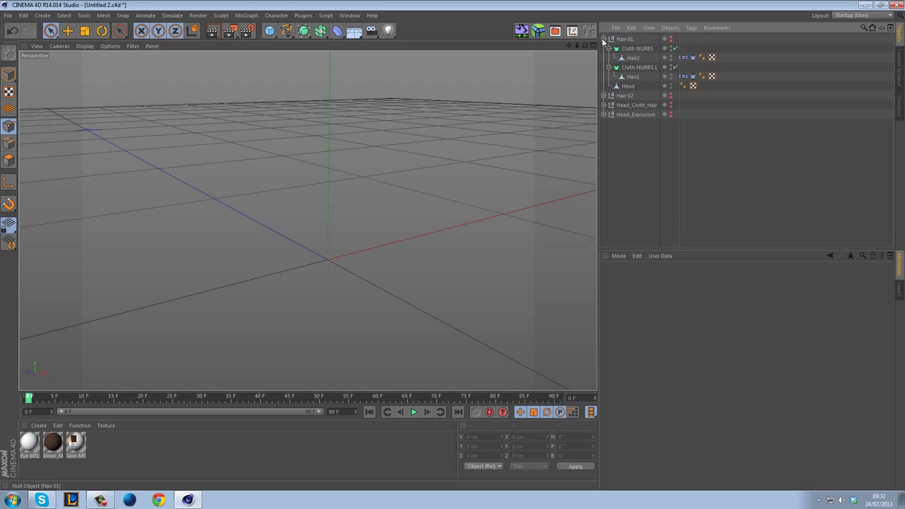
{"action": "left_click", "coordinate": [671, 38]}
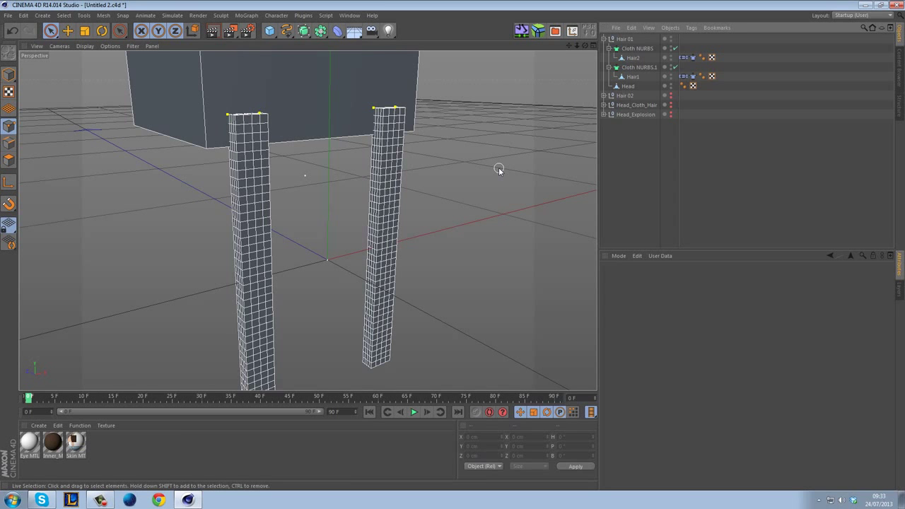
- Select the Cloth tags of Hair2 and Hair1 together and open their cache settings
{"action": "left_click", "coordinate": [694, 60]}
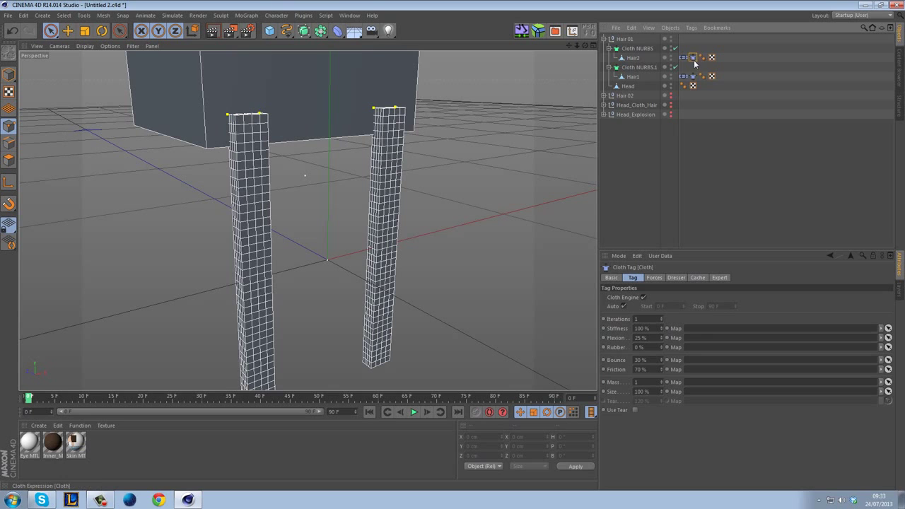
{"action": "left_click", "coordinate": [693, 77], "text": "ctrl"}
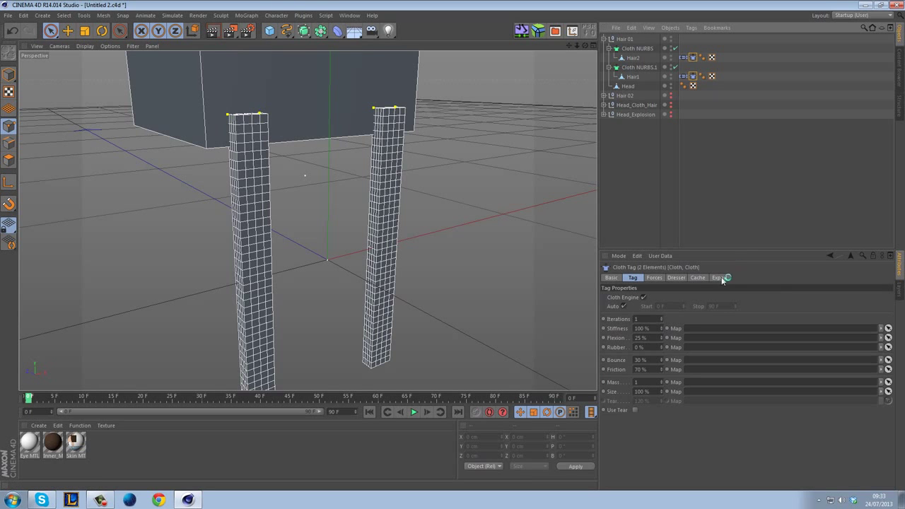
{"action": "left_click", "coordinate": [697, 278]}
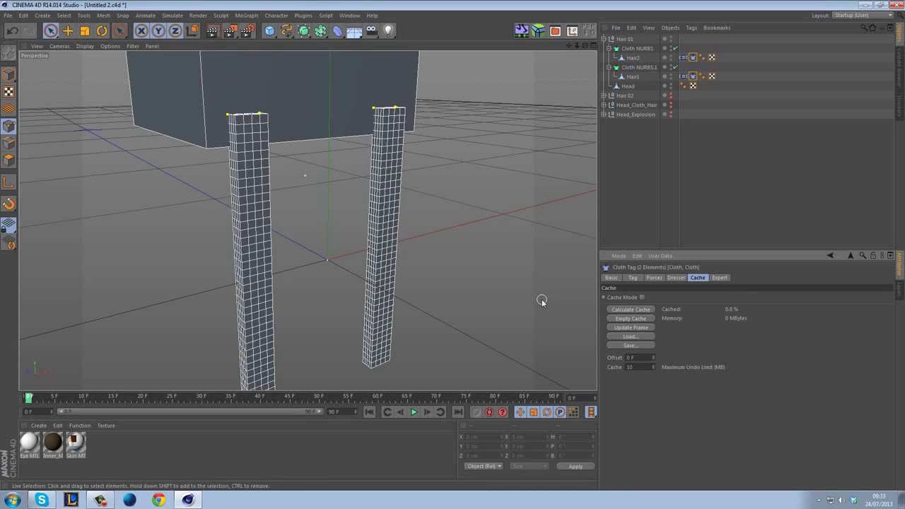
- Play the cloth simulation with the Hair 01 group selected, stop it and examine both hair strands
{"action": "left_click", "coordinate": [624, 39]}
{"action": "left_click", "coordinate": [415, 413]}
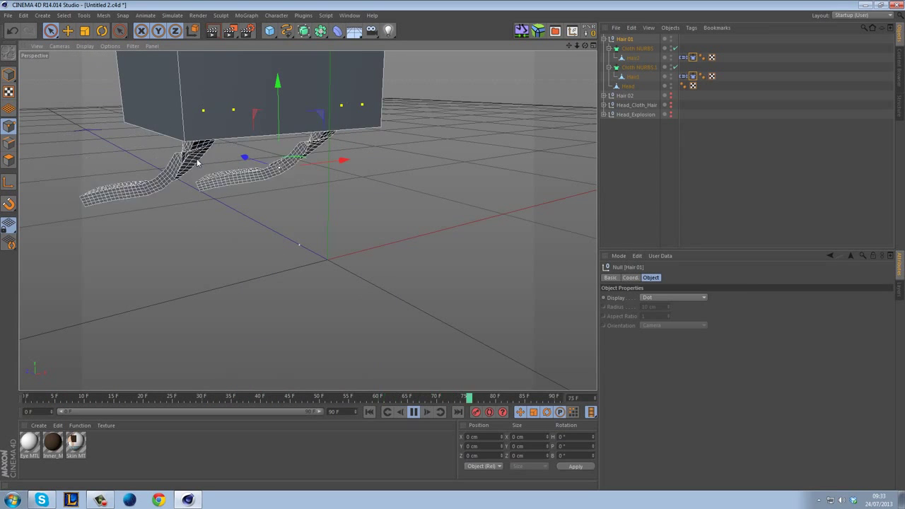
{"action": "left_click", "coordinate": [416, 412]}
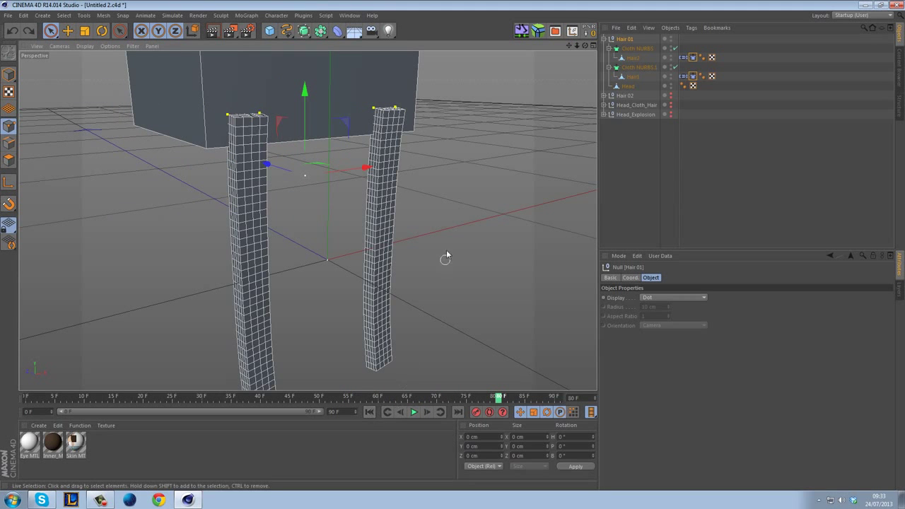
{"action": "left_click_drag", "start_coordinate": [447, 172], "coordinate": [504, 267], "text": "alt"}
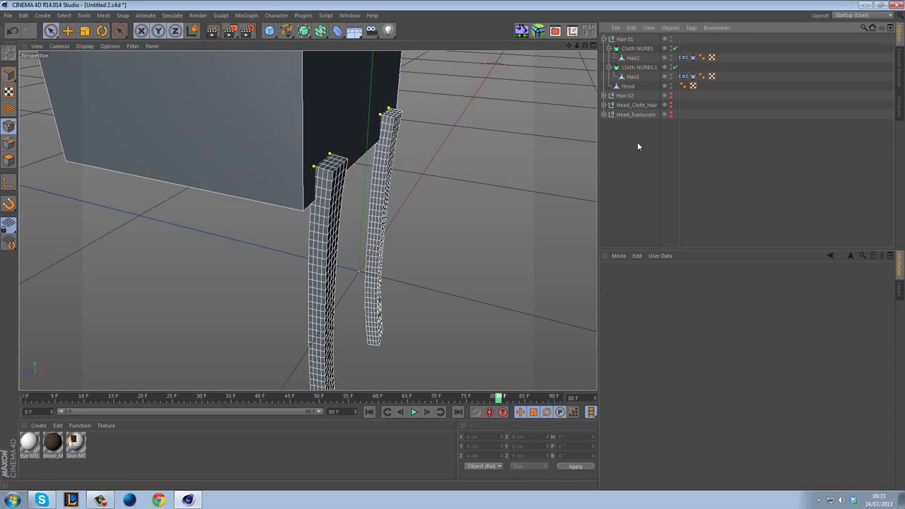
- Return the animation to frame 0 and delete the Cloth and Cloth Belt tags from Hair1
{"action": "left_click", "coordinate": [633, 75]}
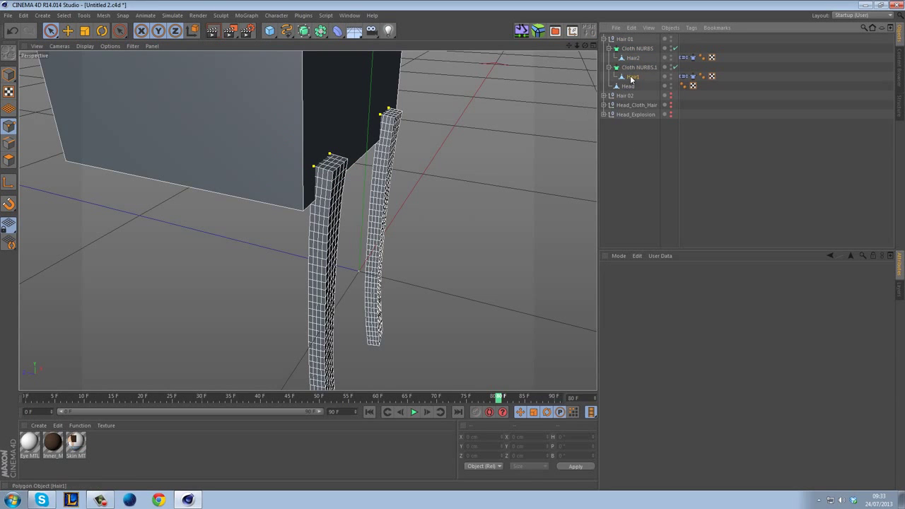
{"action": "left_click", "coordinate": [692, 78]}
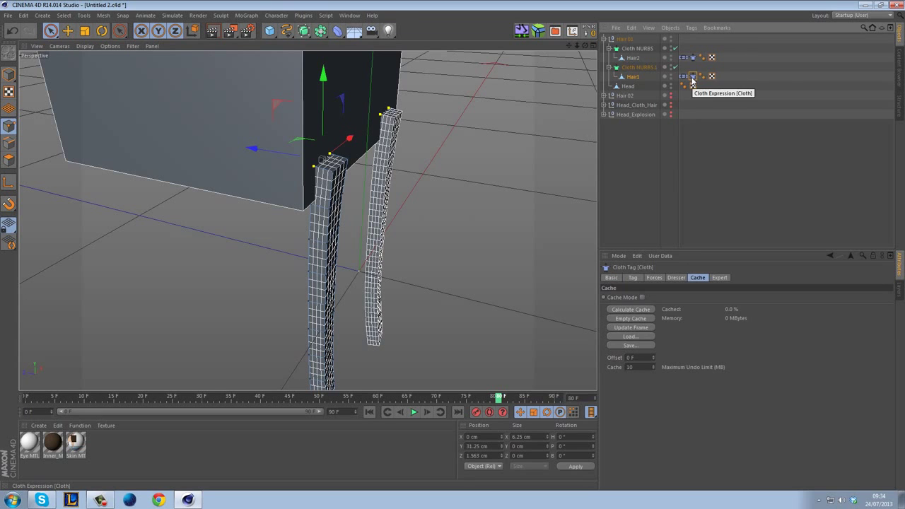
{"action": "key", "text": "Delete"}
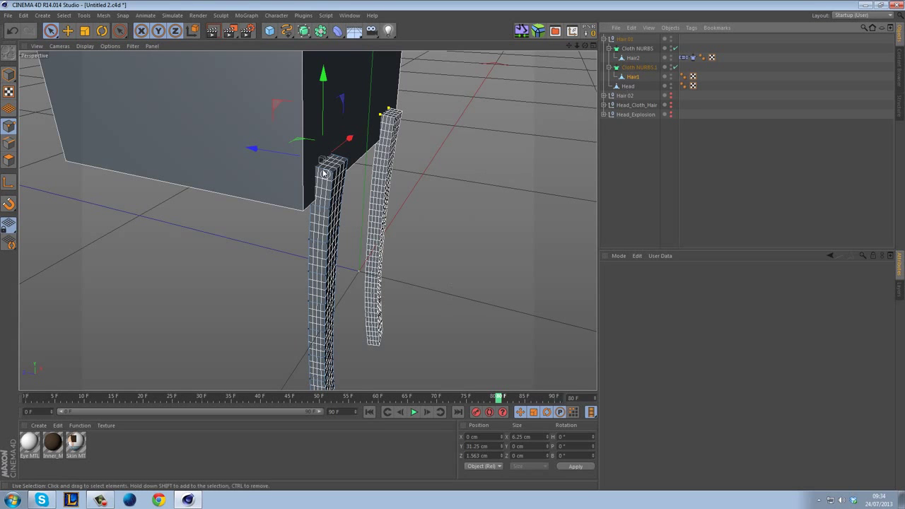
{"action": "left_click", "coordinate": [370, 414]}
{"action": "key", "text": "ctrl+z"}
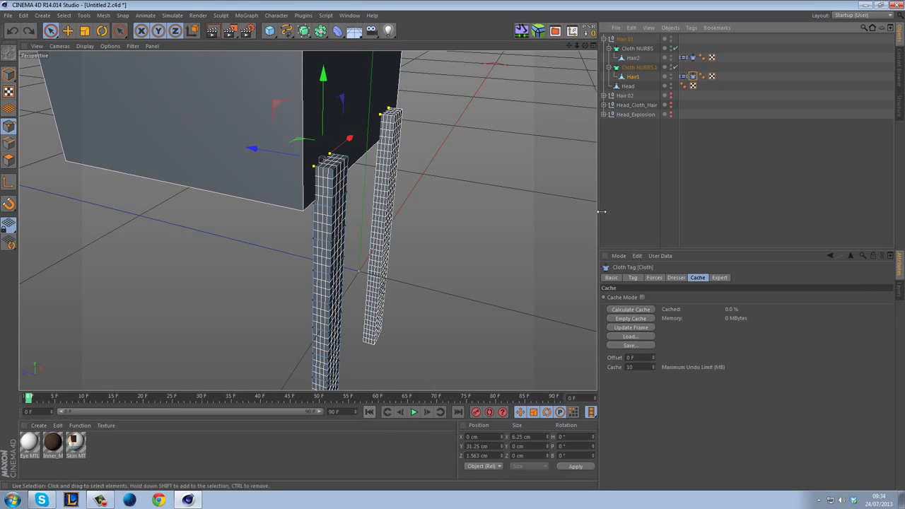
{"action": "left_click", "coordinate": [635, 159]}
{"action": "left_click", "coordinate": [697, 78]}
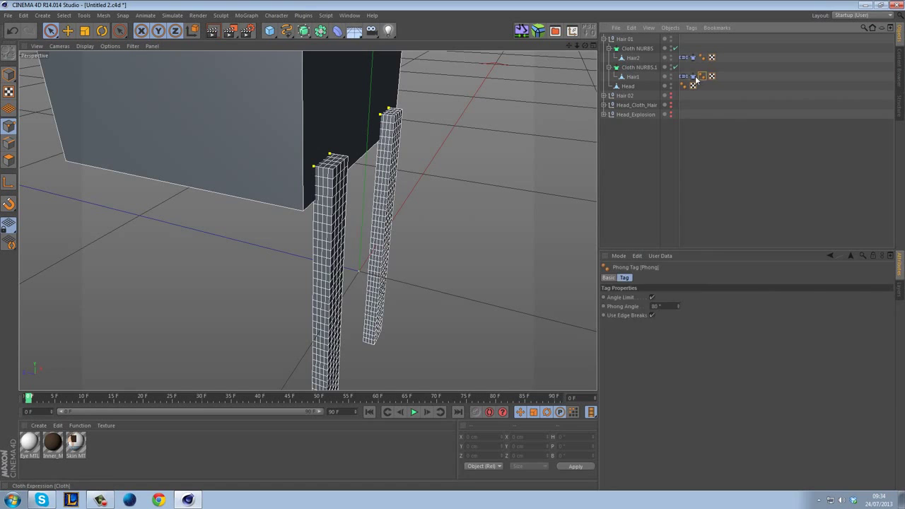
{"action": "key", "text": "Delete"}
{"action": "left_click", "coordinate": [684, 78]}
{"action": "key", "text": "Delete"}
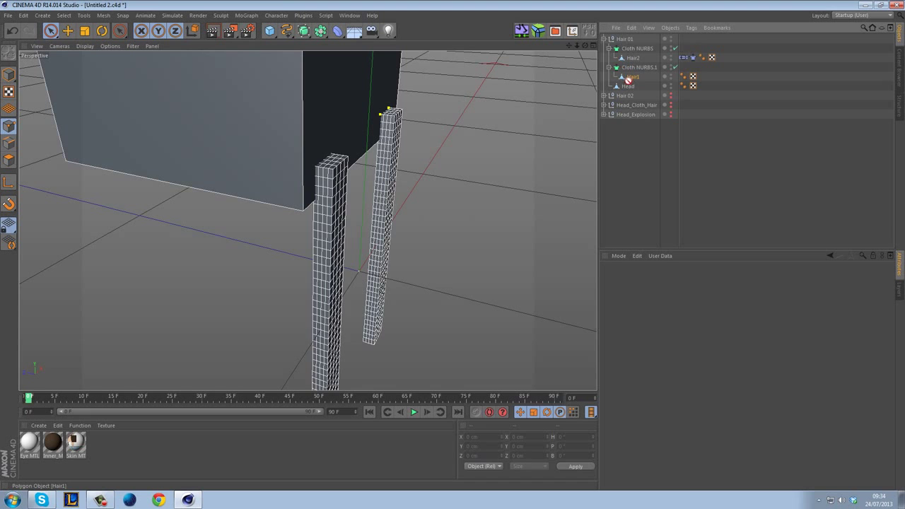
- Move Hair1 out of its Cloth NURBS and delete the emptied Cloth NURBS.1 object
{"action": "left_click_drag", "start_coordinate": [628, 81], "coordinate": [635, 71]}
{"action": "left_click", "coordinate": [639, 67]}
{"action": "key", "text": "Delete"}
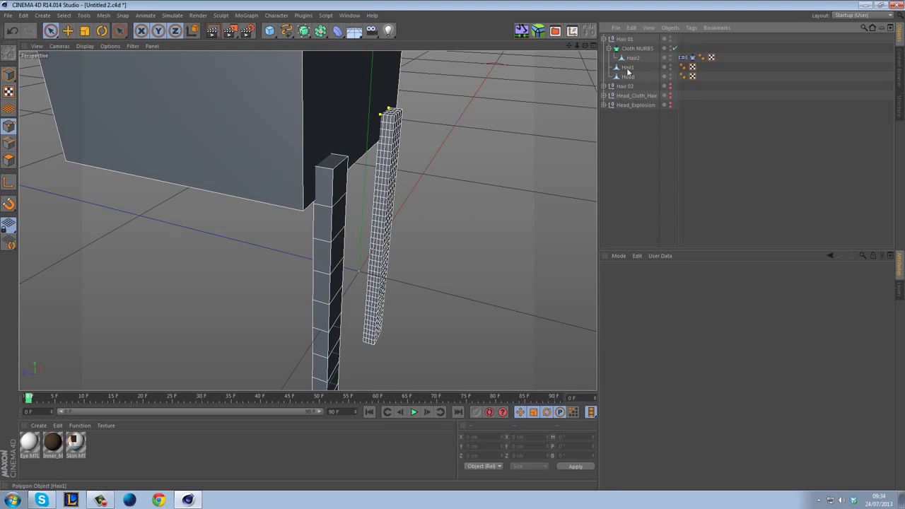
- Add a Cloth tag and a Cloth Belt tag to Hair1
{"action": "left_click", "coordinate": [627, 68]}
{"action": "left_click_drag", "start_coordinate": [495, 245], "coordinate": [394, 112], "text": "alt"}
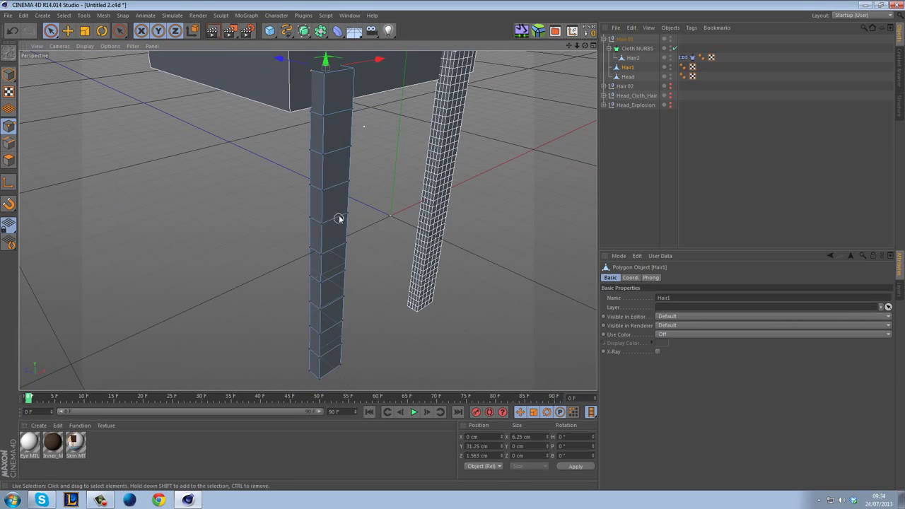
{"action": "left_click_drag", "start_coordinate": [375, 91], "coordinate": [433, 188], "text": "alt"}
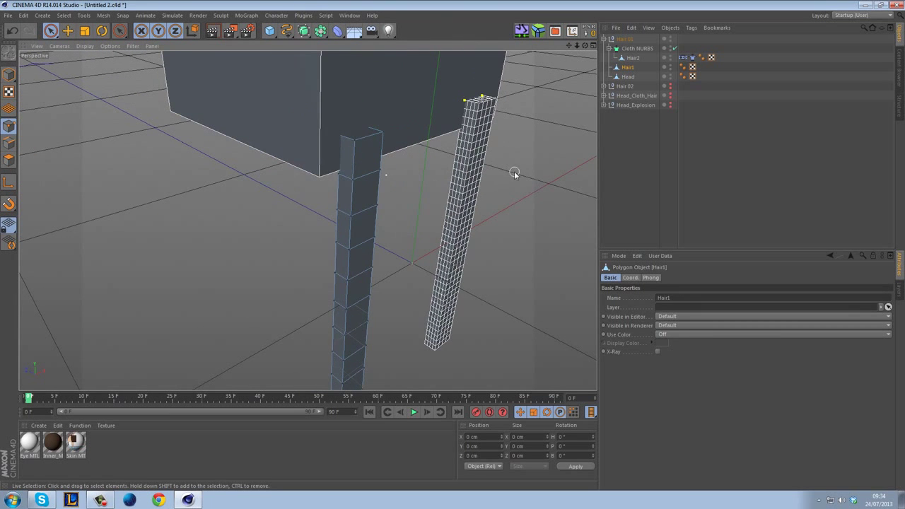
{"action": "middle_click_drag", "start_coordinate": [364, 110], "coordinate": [401, 178], "text": "alt"}
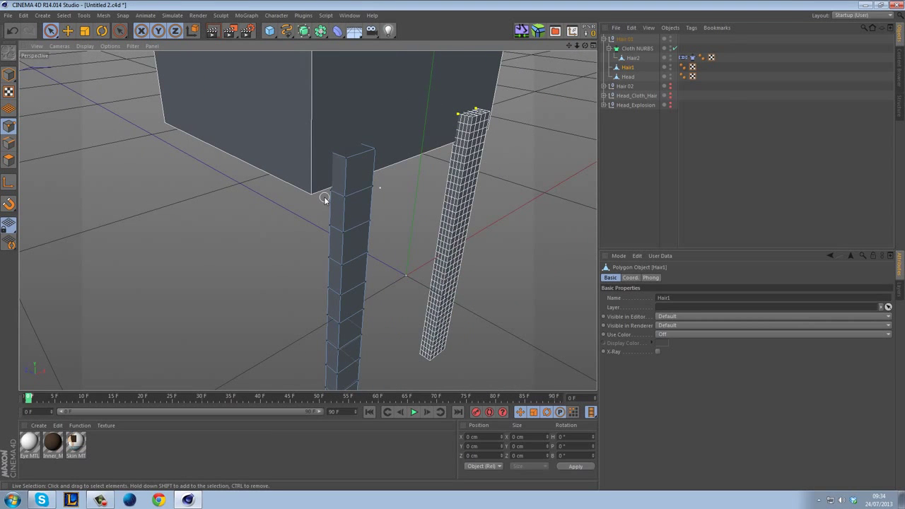
{"action": "right_click", "coordinate": [623, 72]}
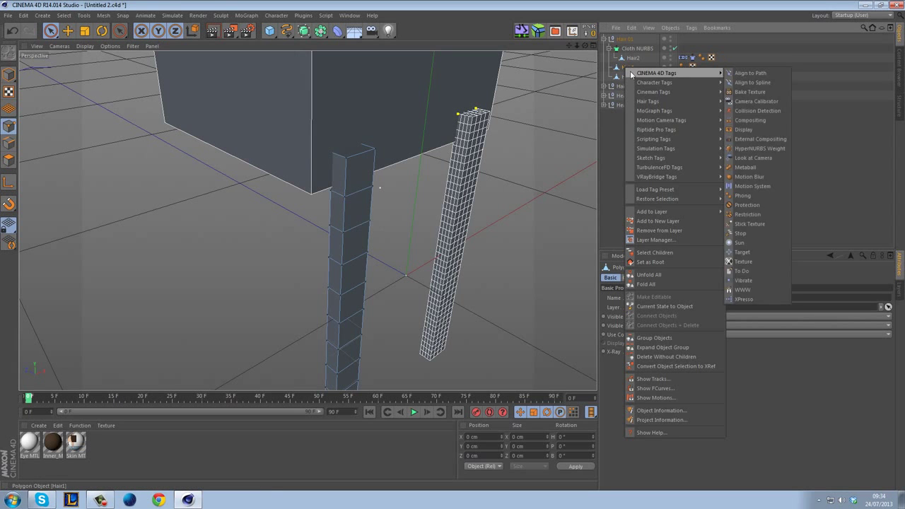
{"action": "mouse_move", "coordinate": [673, 136]}
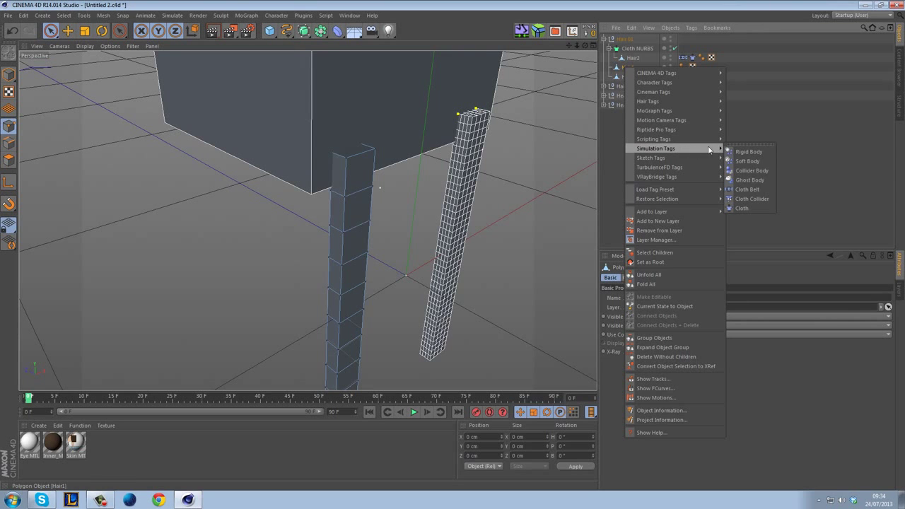
{"action": "left_click", "coordinate": [741, 208]}
{"action": "right_click", "coordinate": [631, 68]}
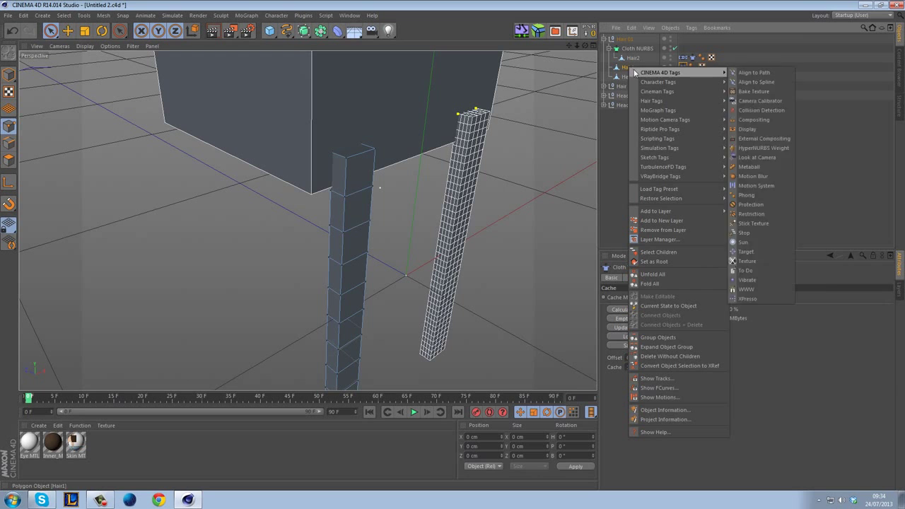
{"action": "mouse_move", "coordinate": [696, 148]}
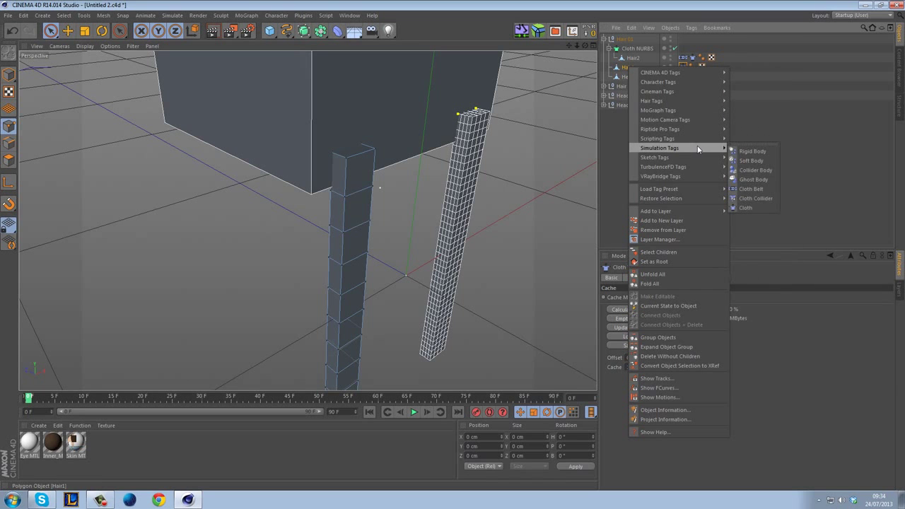
{"action": "left_click", "coordinate": [764, 189]}
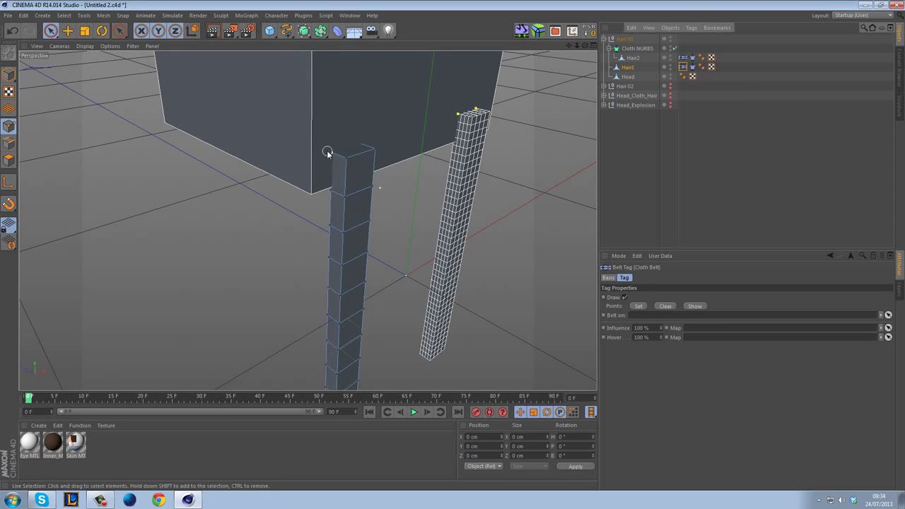
- Try to set Hair1's top points as belt points, and assign Head as the object the Cloth Belt attaches to
{"action": "left_click", "coordinate": [356, 144]}
{"action": "left_click", "coordinate": [358, 152]}
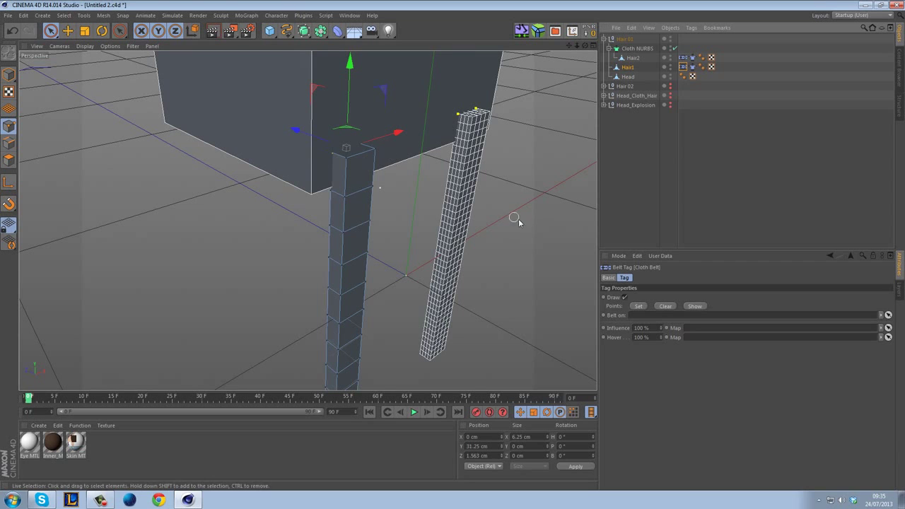
{"action": "left_click", "coordinate": [638, 307]}
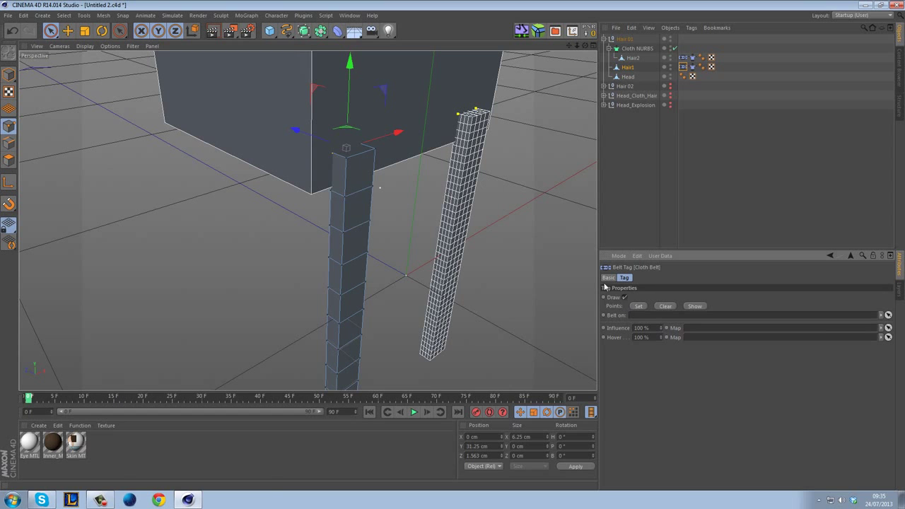
{"action": "left_click", "coordinate": [625, 77]}
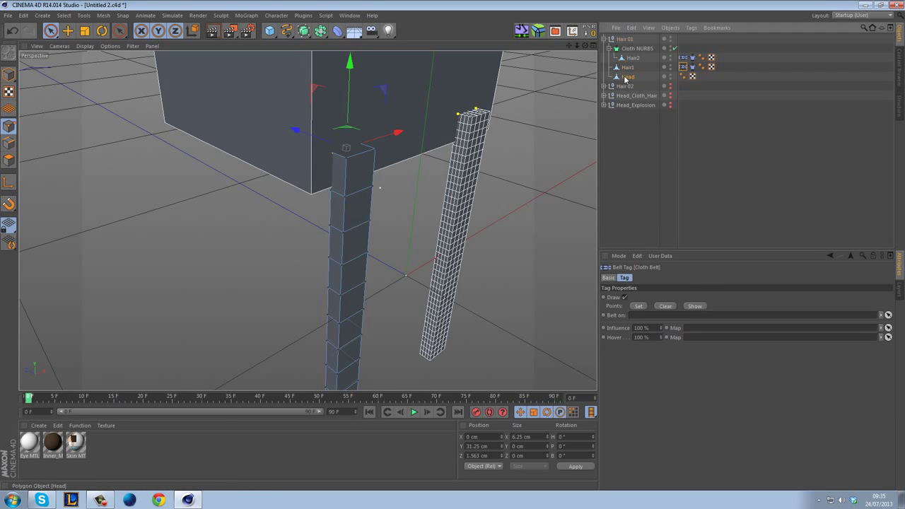
{"action": "left_click_drag", "start_coordinate": [662, 257], "coordinate": [638, 317]}
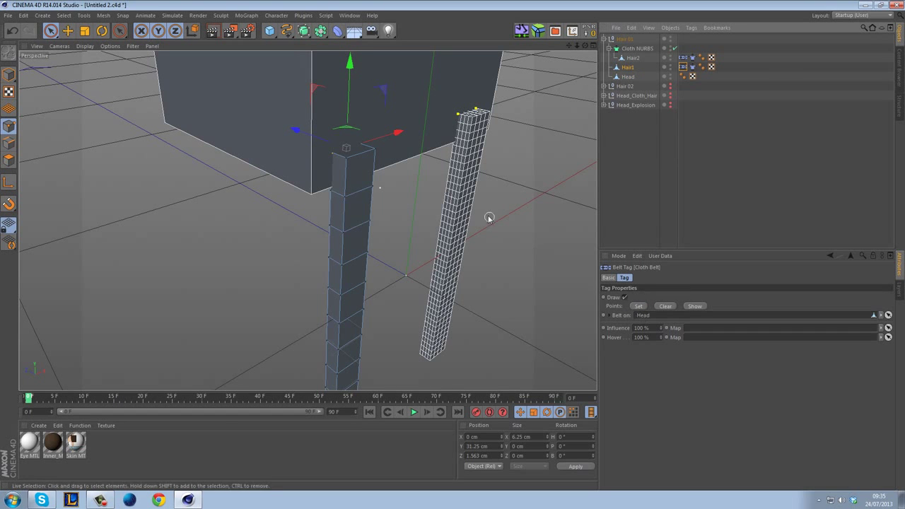
- Play the simulation to test Hair1's belt attachment, and return to the first frame
{"action": "left_click", "coordinate": [352, 225]}
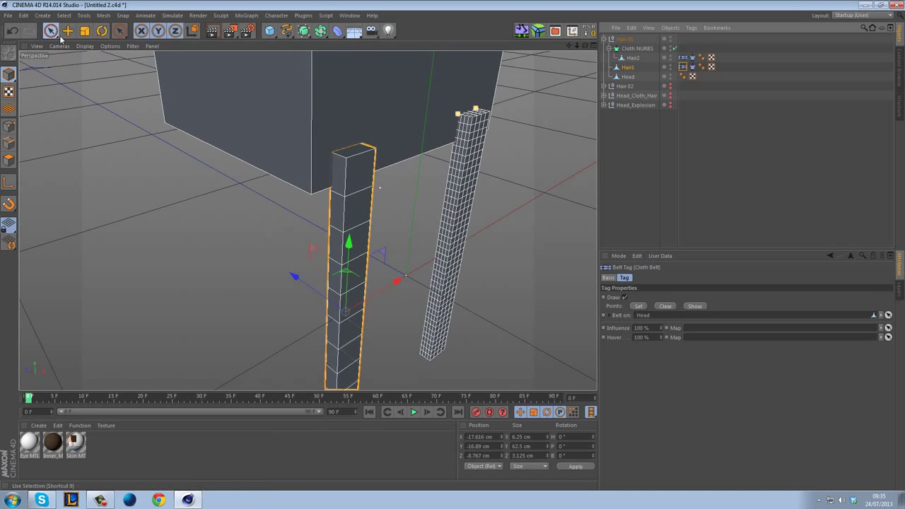
{"action": "left_click", "coordinate": [414, 411]}
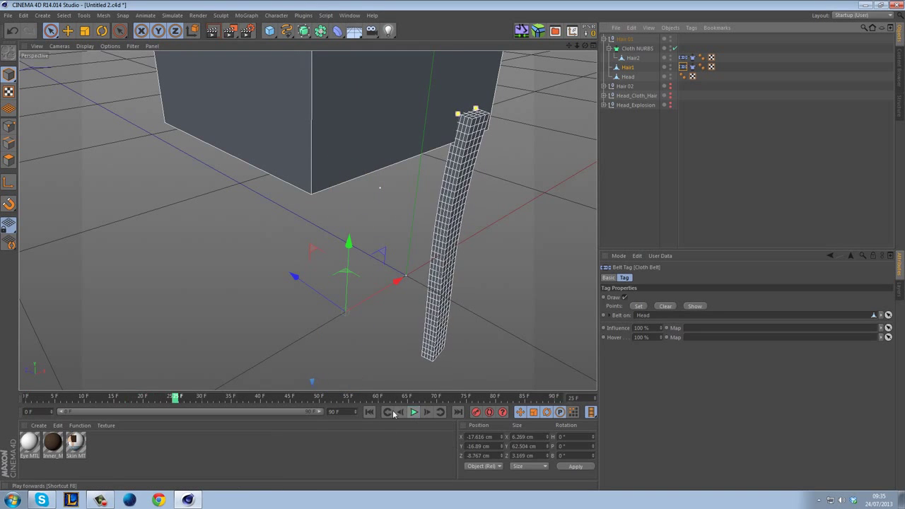
{"action": "left_click", "coordinate": [370, 411]}
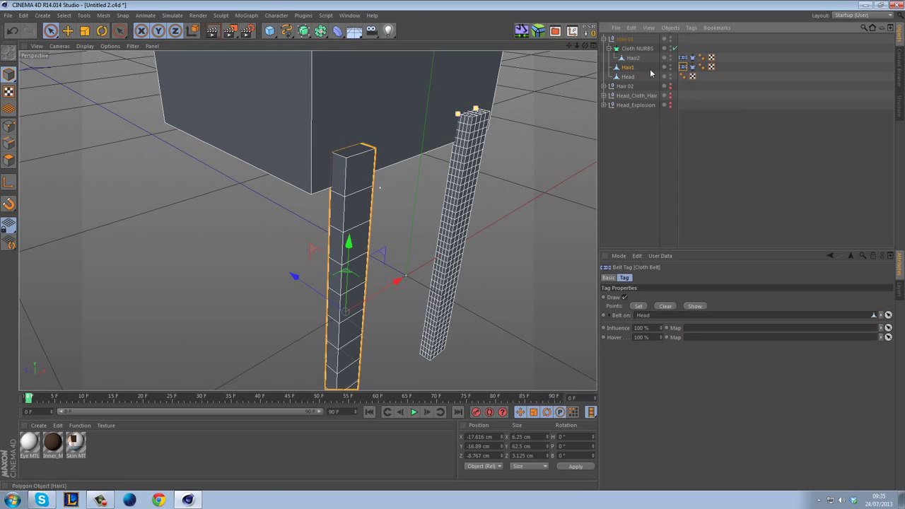
- In point mode, set the two rear top points of Hair1 as its Cloth Belt points
{"action": "left_click", "coordinate": [123, 127]}
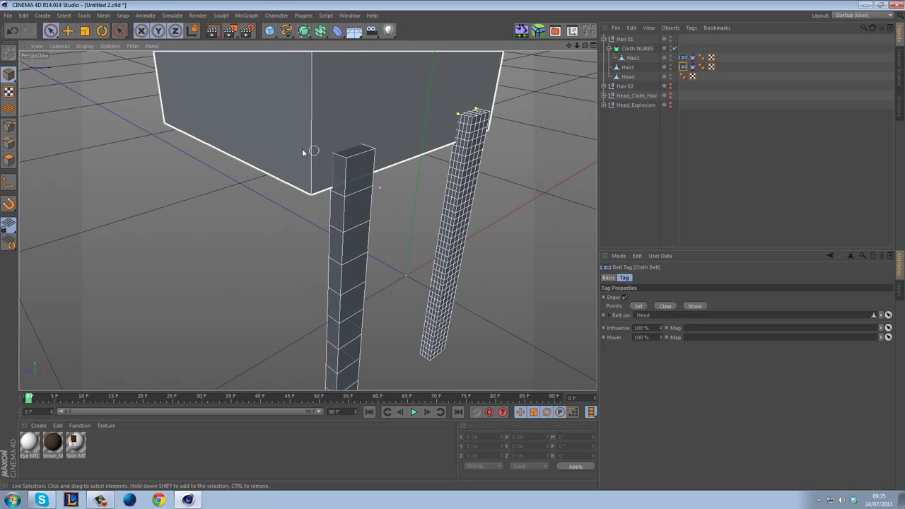
{"action": "left_click", "coordinate": [626, 68]}
{"action": "left_click", "coordinate": [8, 126]}
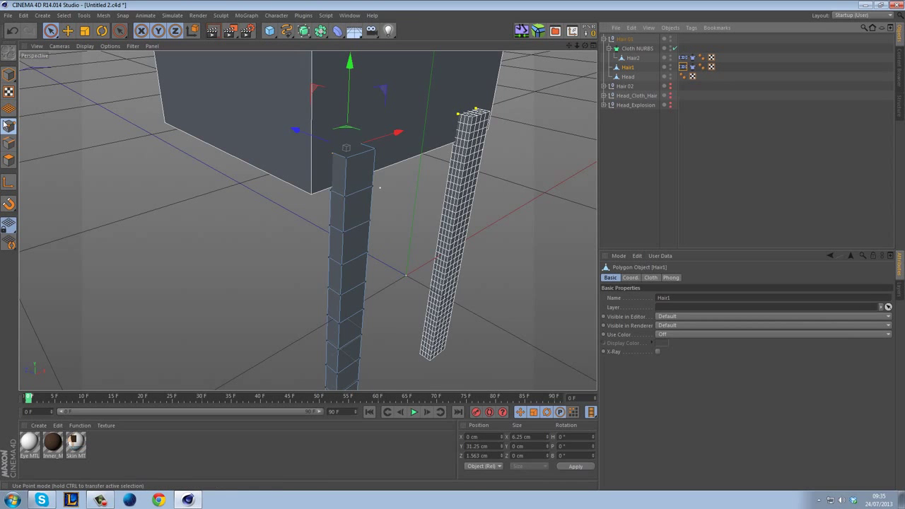
{"action": "left_click", "coordinate": [683, 66]}
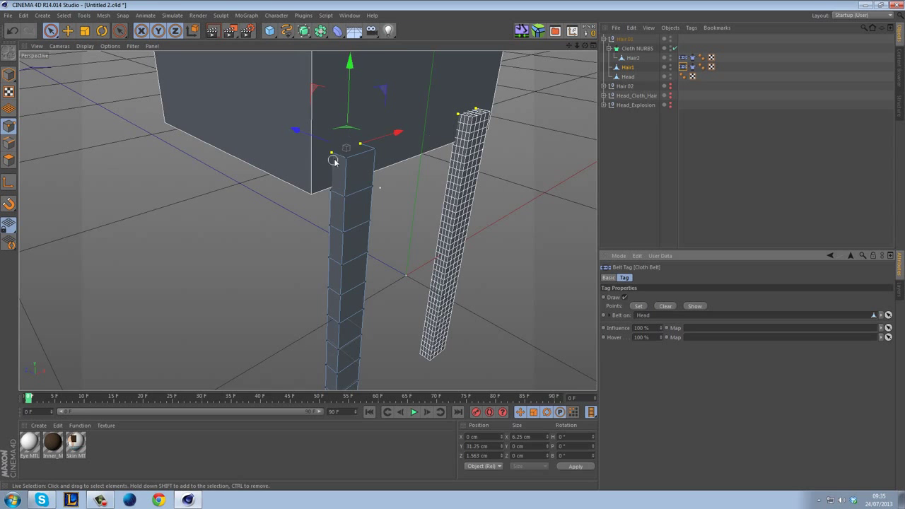
- Switch to model mode, play the simulation with the belted Hair1 and render the view to check the strands
{"action": "left_click", "coordinate": [9, 74]}
{"action": "left_click", "coordinate": [105, 125]}
{"action": "left_click", "coordinate": [414, 412]}
{"action": "middle_click_drag", "start_coordinate": [486, 321], "coordinate": [433, 234], "text": "alt"}
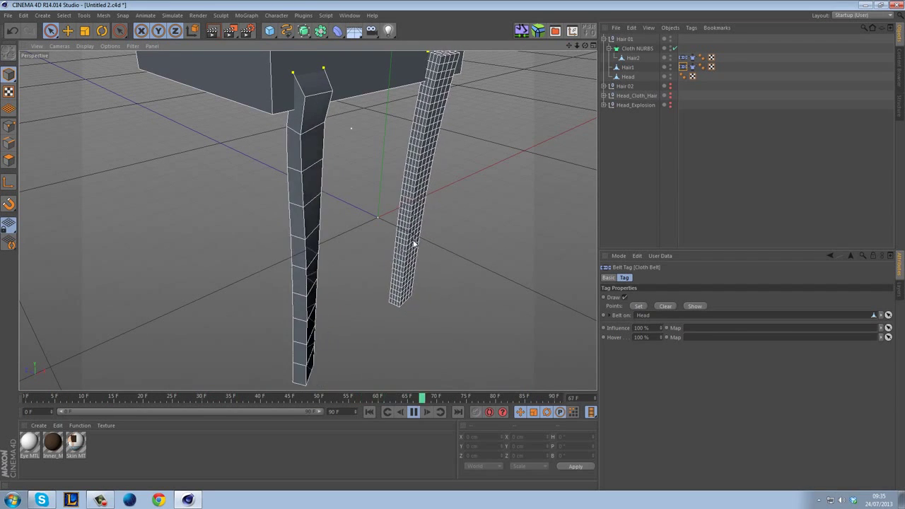
{"action": "left_click", "coordinate": [214, 32]}
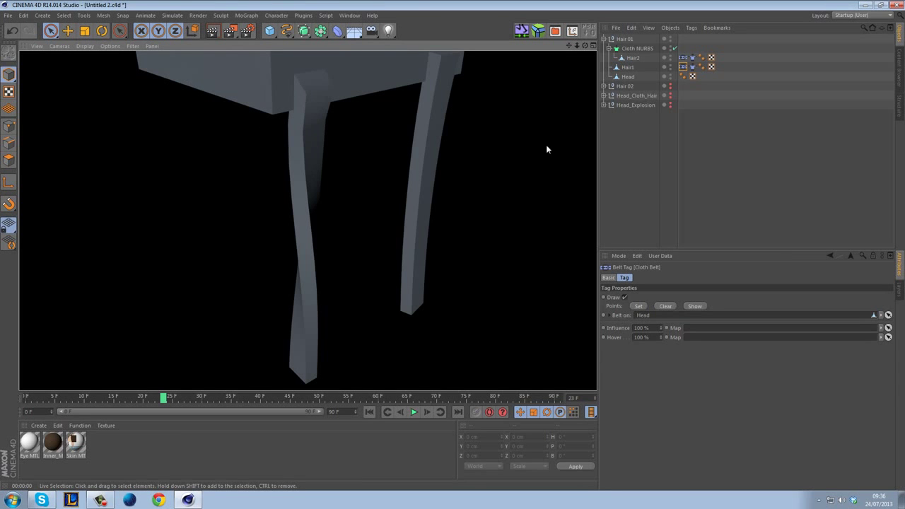
{"action": "left_click", "coordinate": [517, 176]}
- Place Hair1 inside a new Cloth NURBS with a 0 % factor and 2 subdivisions
{"action": "left_click", "coordinate": [633, 68]}
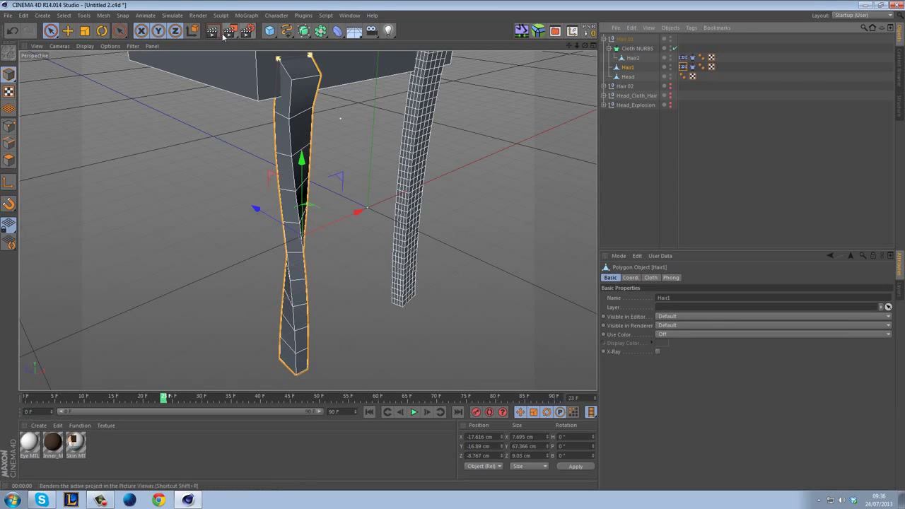
{"action": "left_click", "coordinate": [170, 16]}
{"action": "mouse_move", "coordinate": [177, 30]}
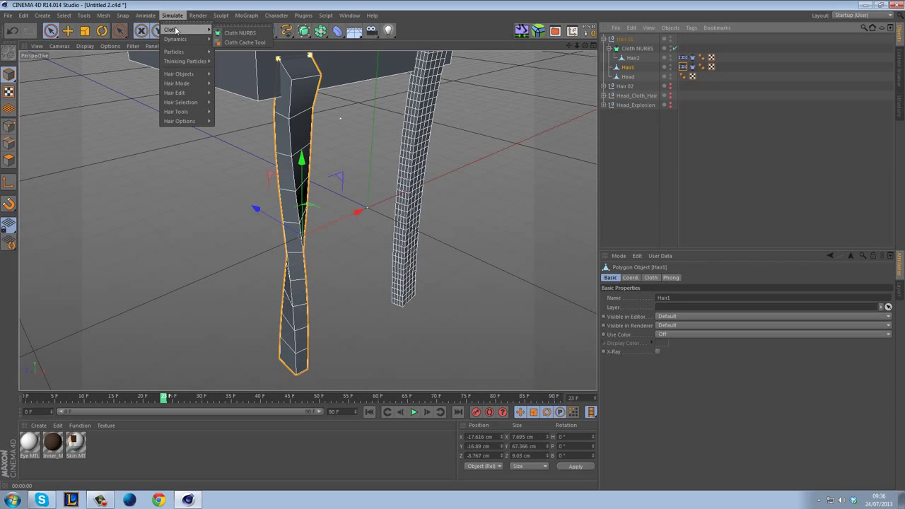
{"action": "left_click", "coordinate": [247, 33]}
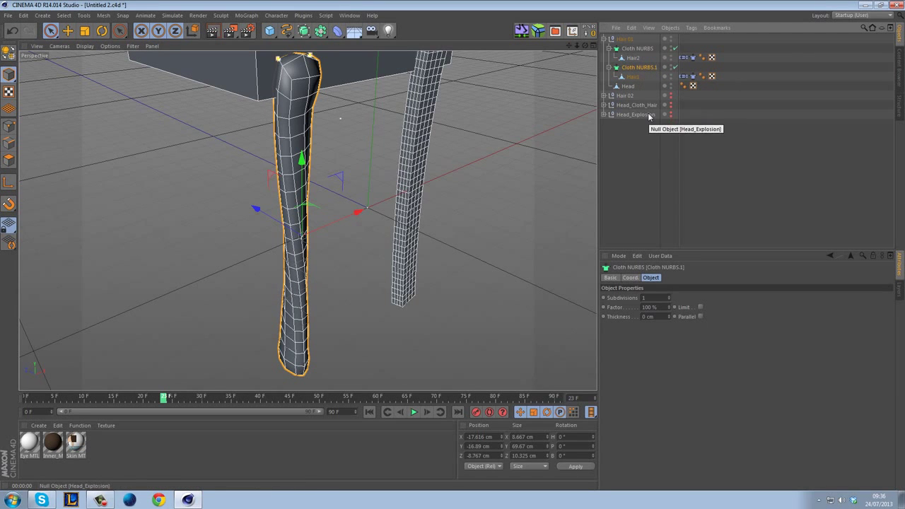
{"action": "mouse_move", "coordinate": [668, 310]}
{"action": "left_mouse_down"}
{"action": "mouse_move", "coordinate": [671, 354]}
{"action": "mouse_move", "coordinate": [670, 310]}
{"action": "left_mouse_up"}
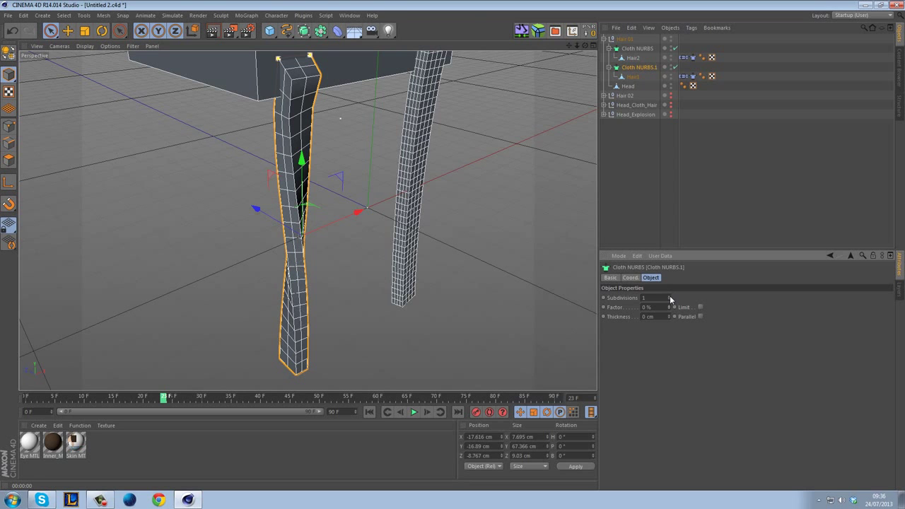
{"action": "left_click", "coordinate": [670, 297]}
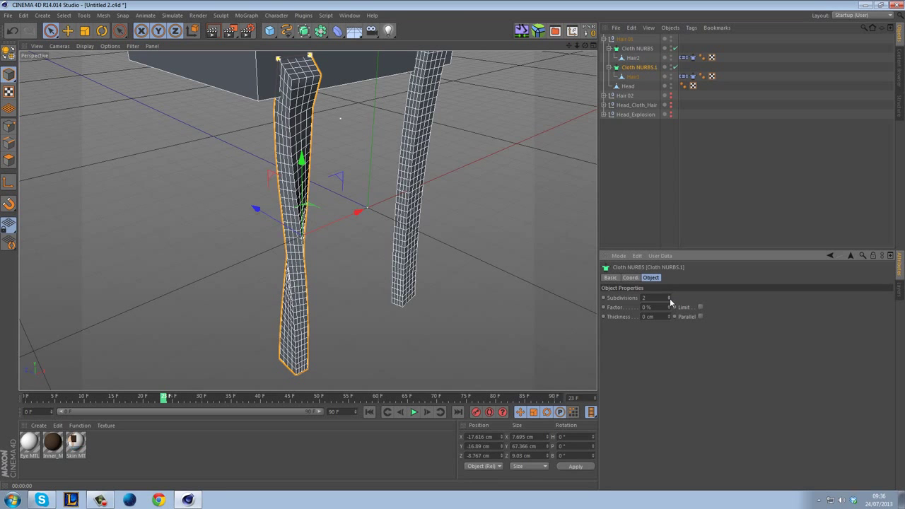
- Set the Cloth NURBS around Hair1 to 1 subdivision and play the simulation from the first frame
{"action": "left_click", "coordinate": [670, 300]}
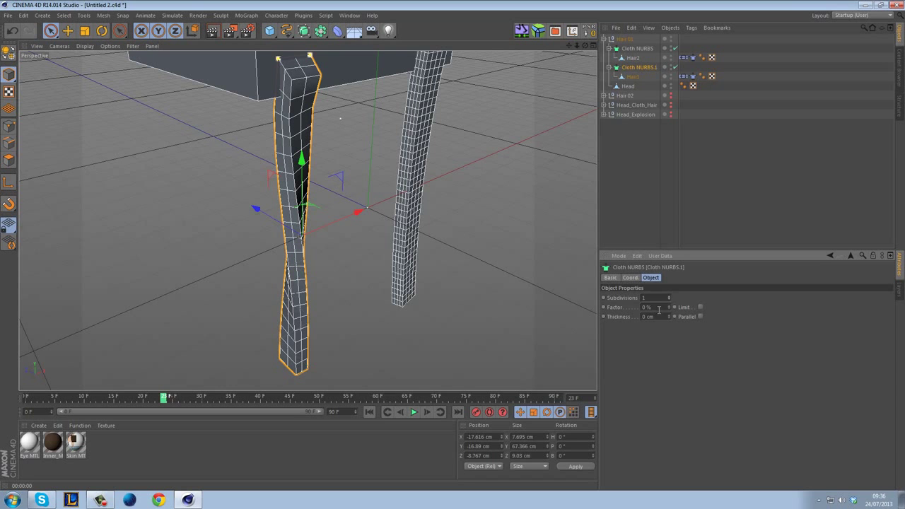
{"action": "mouse_move", "coordinate": [667, 317]}
{"action": "left_mouse_down"}
{"action": "mouse_move", "coordinate": [668, 301]}
{"action": "mouse_move", "coordinate": [668, 317]}
{"action": "left_mouse_up"}
{"action": "left_click", "coordinate": [518, 231]}
{"action": "left_click", "coordinate": [369, 413]}
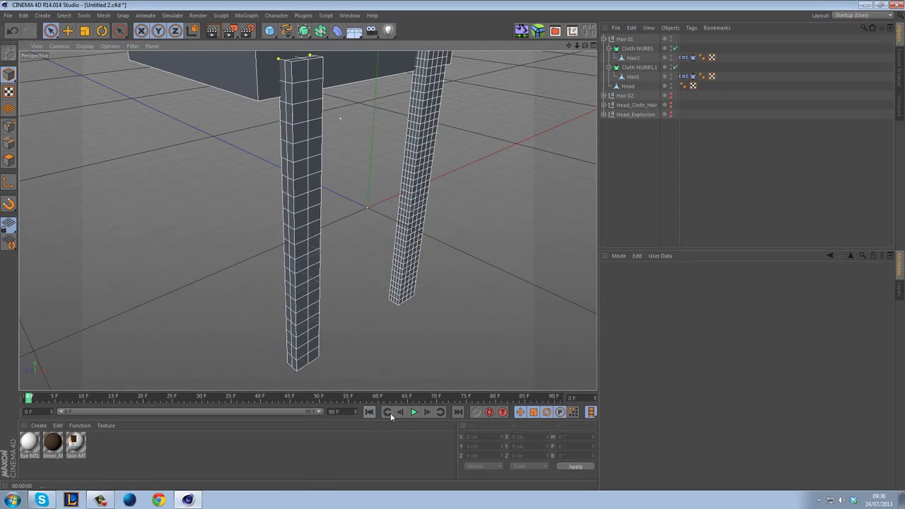
{"action": "left_click", "coordinate": [414, 412]}
{"action": "left_click_drag", "start_coordinate": [464, 156], "coordinate": [480, 188], "text": "alt"}
{"action": "left_click_drag", "start_coordinate": [501, 224], "coordinate": [489, 222], "text": "alt"}
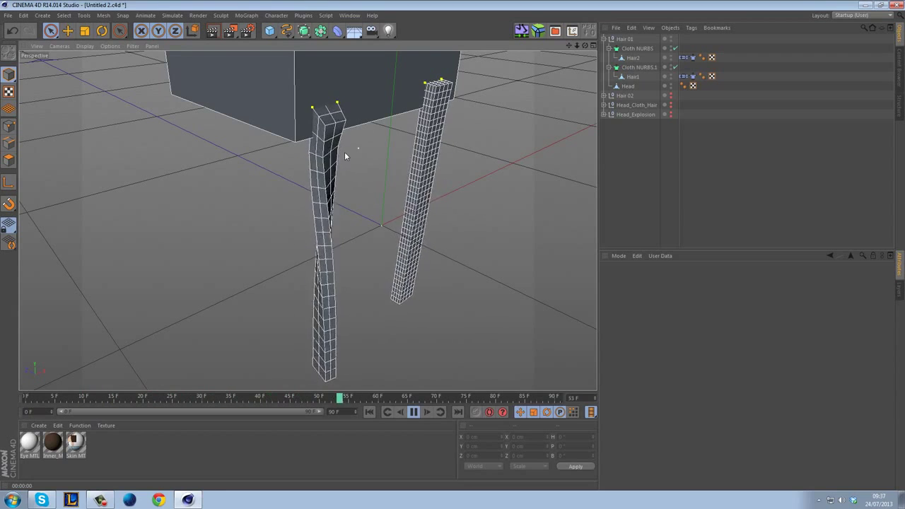
- Set the gravity of Hair1's Cloth tag to -0.5
{"action": "left_click", "coordinate": [693, 77]}
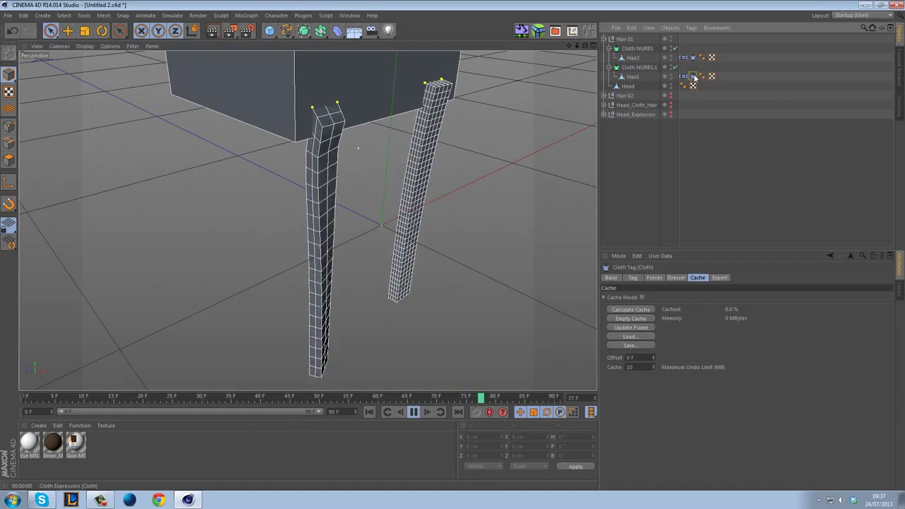
{"action": "left_click", "coordinate": [654, 277]}
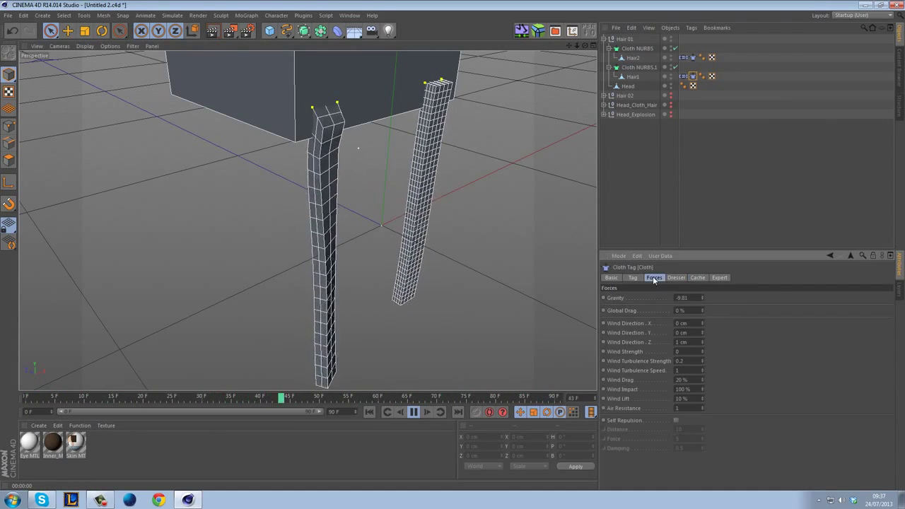
{"action": "left_click", "coordinate": [677, 298]}
{"action": "type", "text": "-0.5"}
{"action": "key", "text": "Return"}
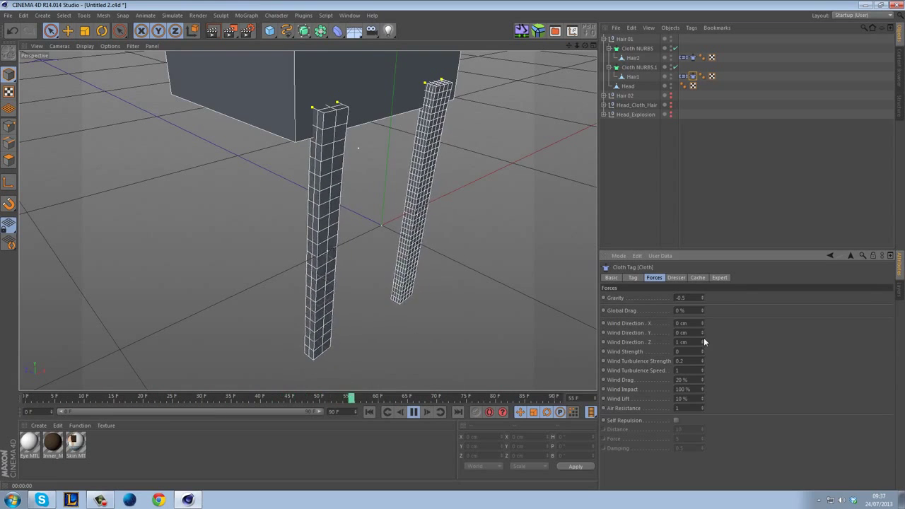
- For the Cloth tags of both Hair1 and Hair2, set Wind Direction Z to 2 cm and Wind Strength to 0.7
{"action": "left_click", "coordinate": [693, 57], "text": "ctrl"}
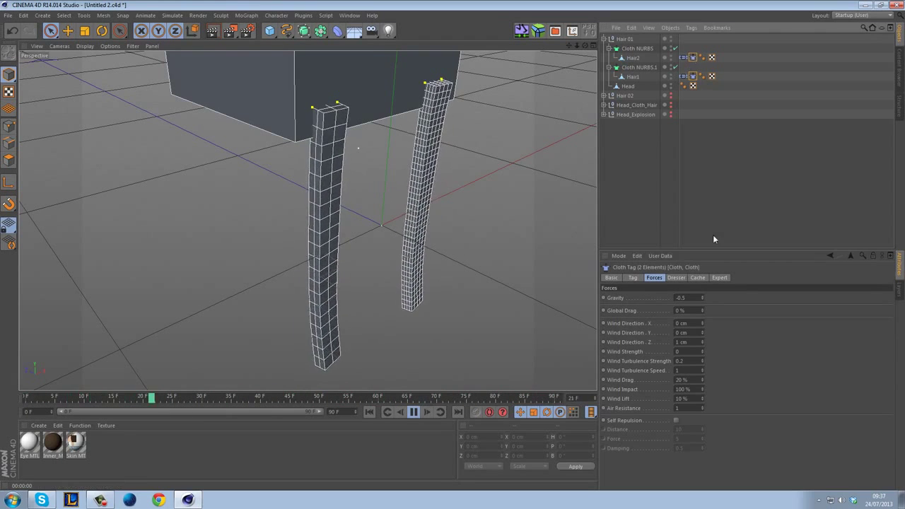
{"action": "left_click", "coordinate": [703, 341]}
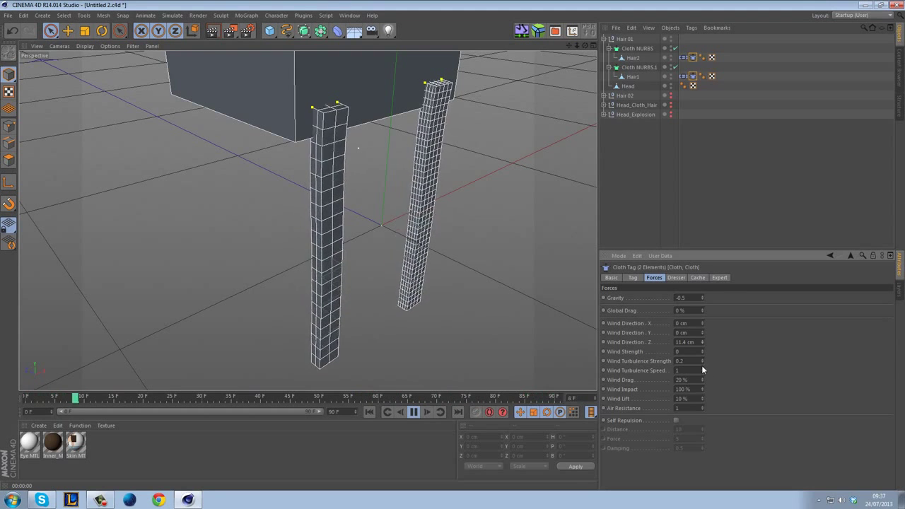
{"action": "left_click_drag", "start_coordinate": [702, 352], "coordinate": [702, 351]}
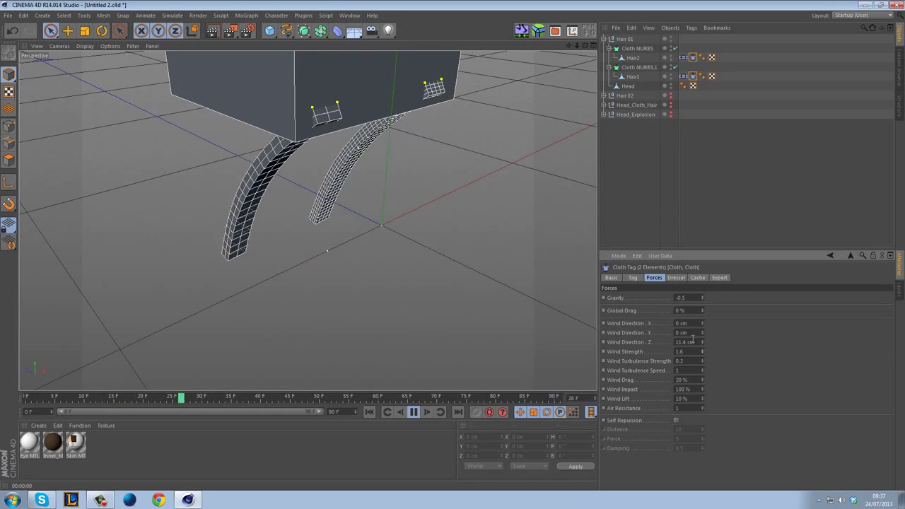
{"action": "type", "text": "2"}
{"action": "key", "text": "Return"}
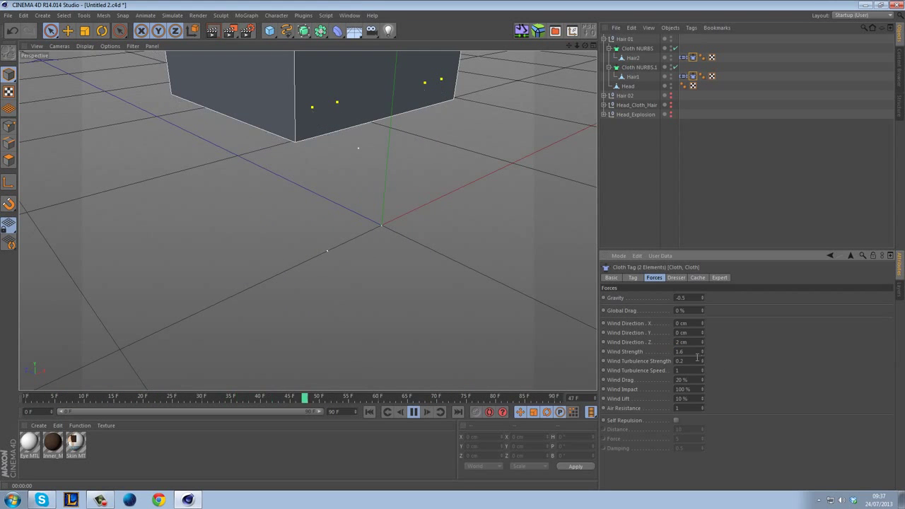
{"action": "type", "text": "0.7"}
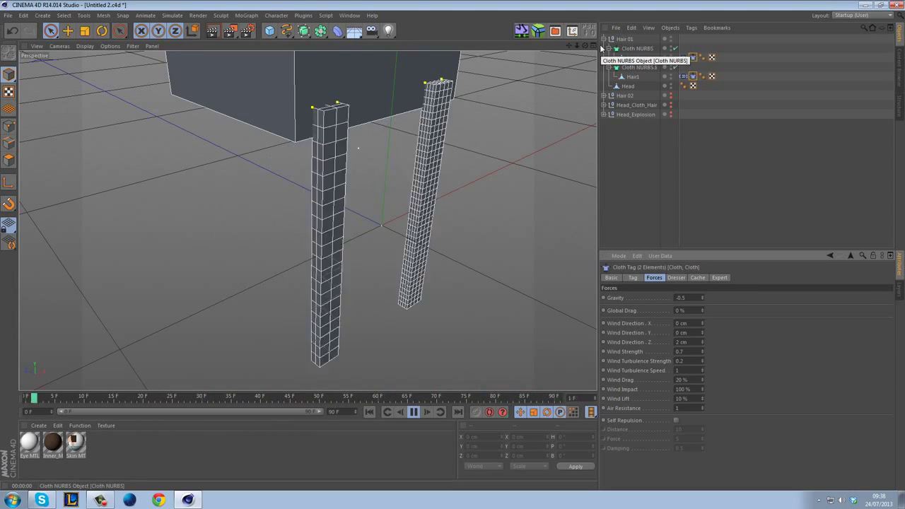
- Add a cube measuring 20 cm in X, Y and Z
{"action": "left_click", "coordinate": [272, 32]}
{"action": "double_click", "coordinate": [638, 298]}
{"action": "type", "text": "20"}
{"action": "key", "text": "Tab"}
{"action": "type", "text": "20"}
{"action": "key", "text": "Tab"}
{"action": "type", "text": "20"}
{"action": "key", "text": "Return"}
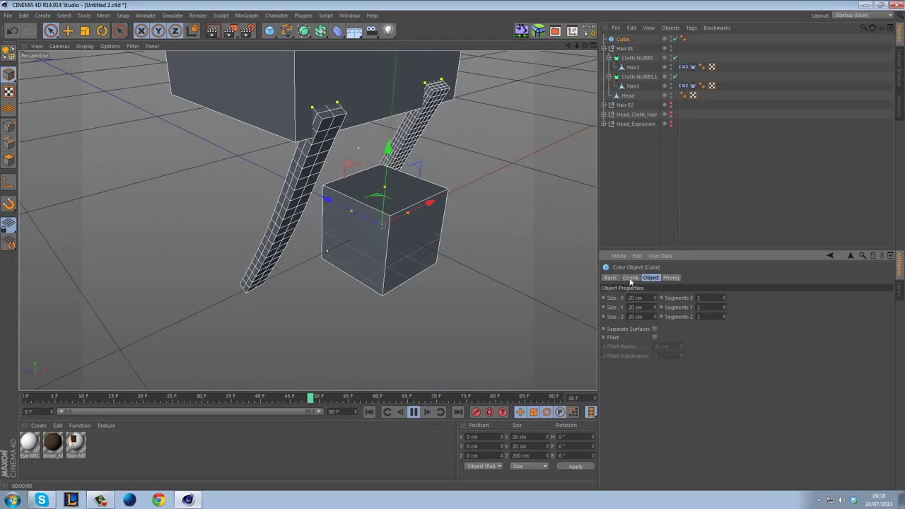
- Stretch the cube to about 77 cm in X and 22.5 cm in Z, and move it to about 21 cm on Z
{"action": "left_click_drag", "start_coordinate": [350, 211], "coordinate": [347, 219]}
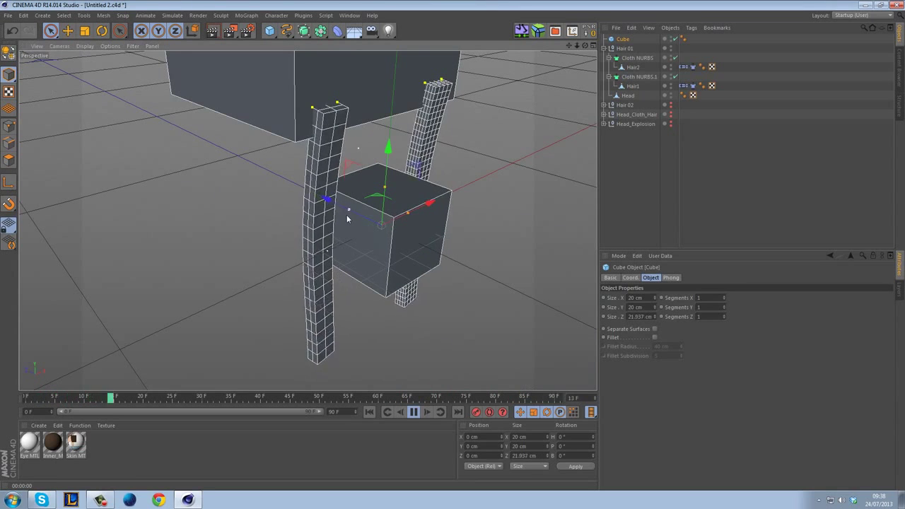
{"action": "left_click_drag", "start_coordinate": [407, 212], "coordinate": [473, 194]}
{"action": "left_click_drag", "start_coordinate": [357, 213], "coordinate": [311, 192]}
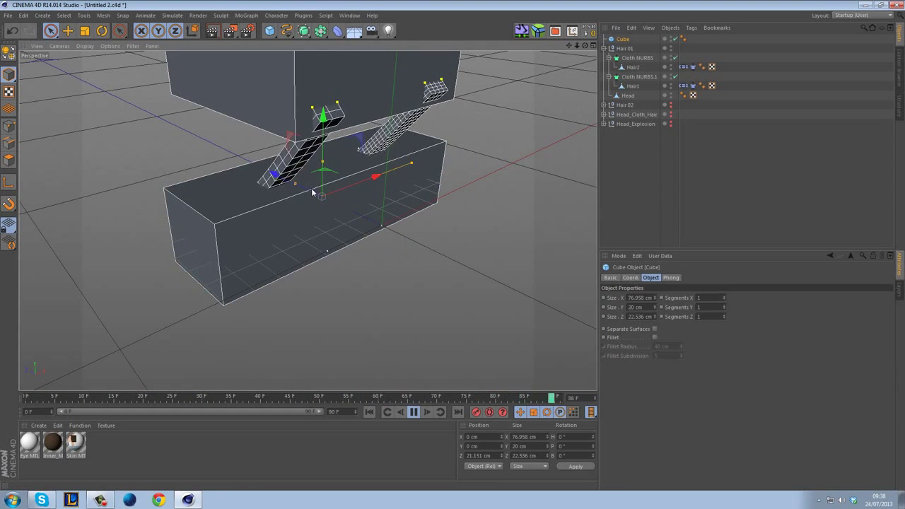
- Make the cube editable and, with playback stopped at the first frame, give it a Cloth Collider tag
{"action": "key", "text": "c"}
{"action": "right_click", "coordinate": [625, 40]}
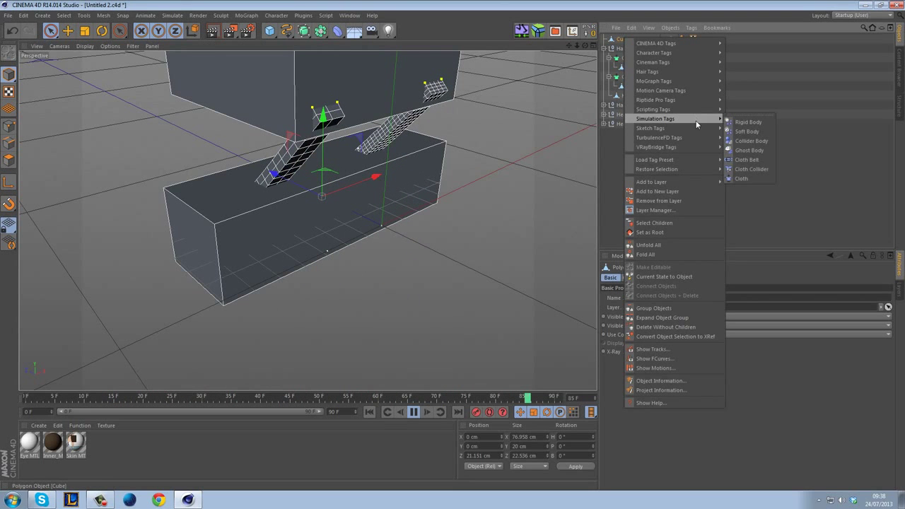
{"action": "left_click", "coordinate": [770, 172]}
{"action": "left_click", "coordinate": [414, 411]}
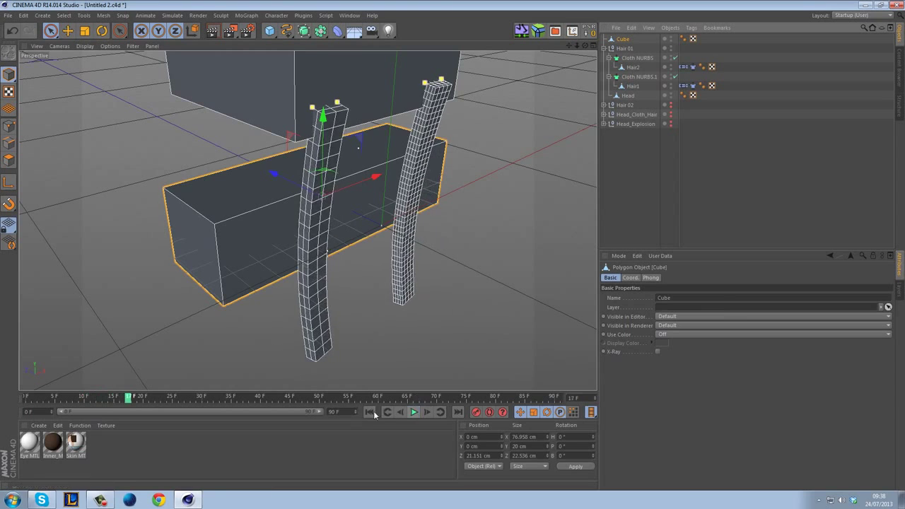
{"action": "left_click", "coordinate": [369, 412]}
{"action": "right_click", "coordinate": [625, 44]}
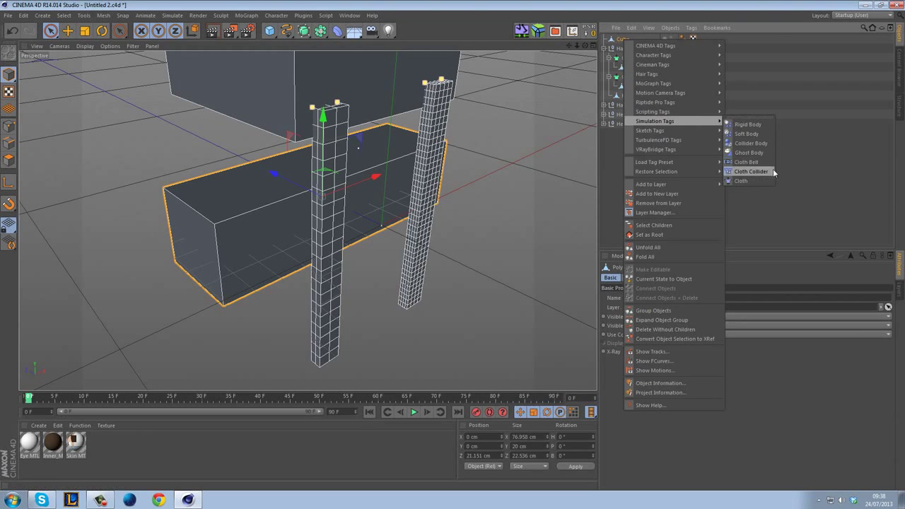
{"action": "left_click", "coordinate": [771, 172]}
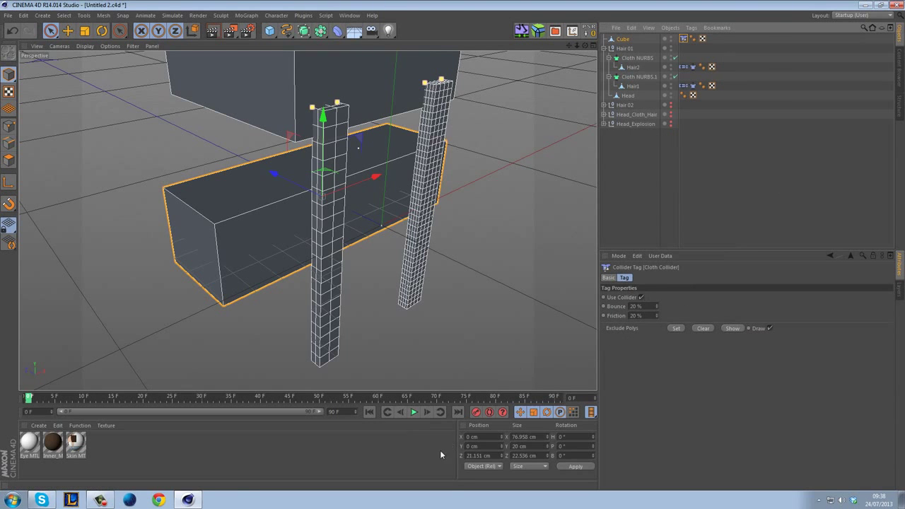
- Play the simulation to test the strands' collision with the cube, and return to the first frame
{"action": "left_click", "coordinate": [415, 412]}
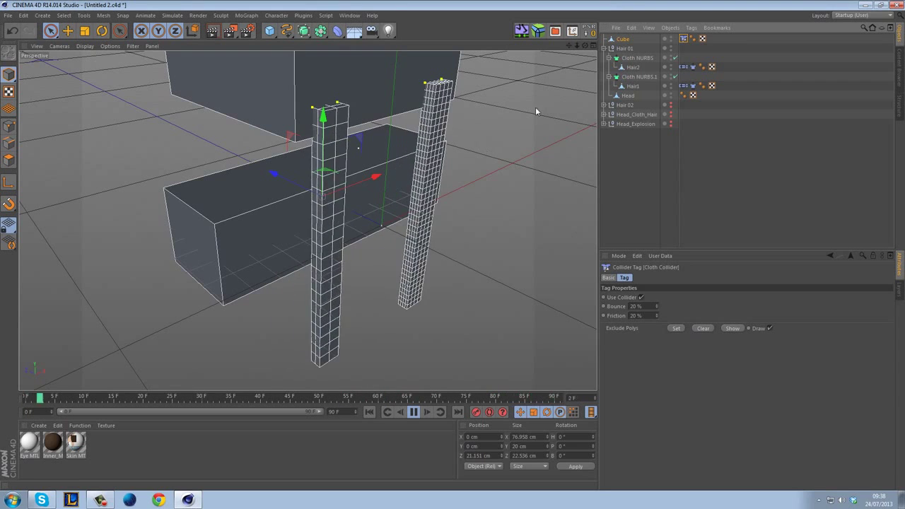
{"action": "left_click", "coordinate": [621, 147]}
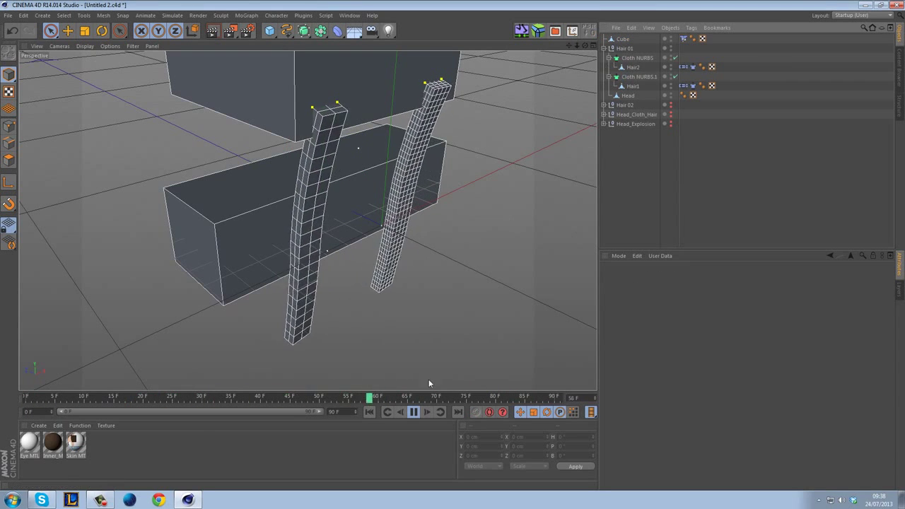
{"action": "left_click", "coordinate": [410, 413]}
{"action": "left_click", "coordinate": [369, 413]}
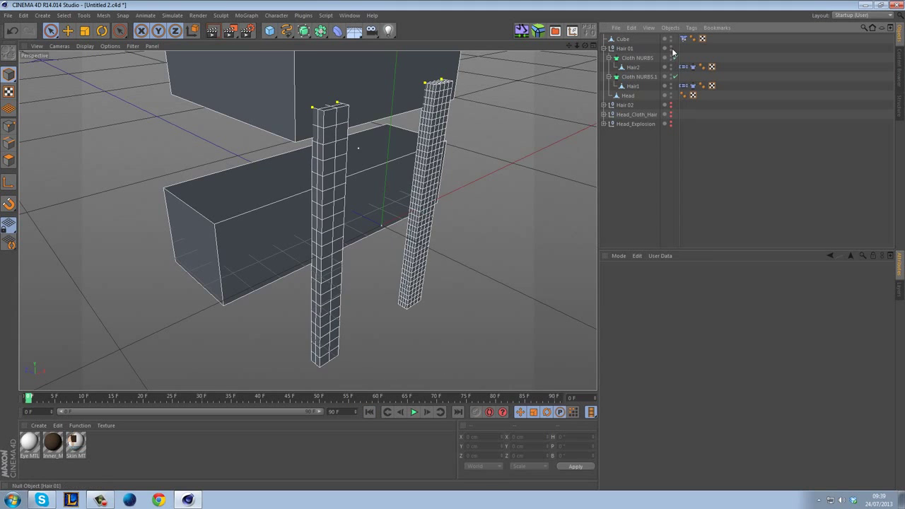
- Hide the Cube and the Hair 01 group, and make the Hair 02 group visible with its hierarchy unfolded
{"action": "left_click", "coordinate": [671, 46]}
{"action": "left_click", "coordinate": [671, 40]}
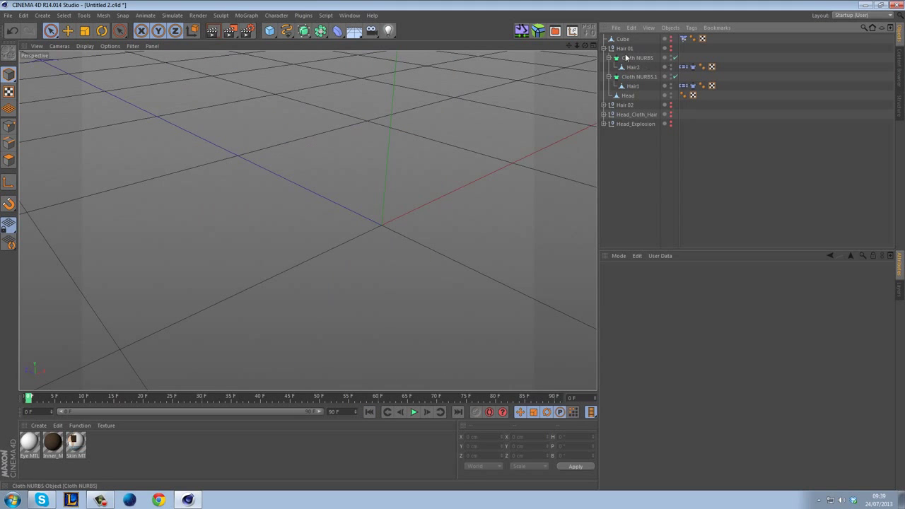
{"action": "left_click", "coordinate": [603, 48]}
{"action": "left_click", "coordinate": [624, 59]}
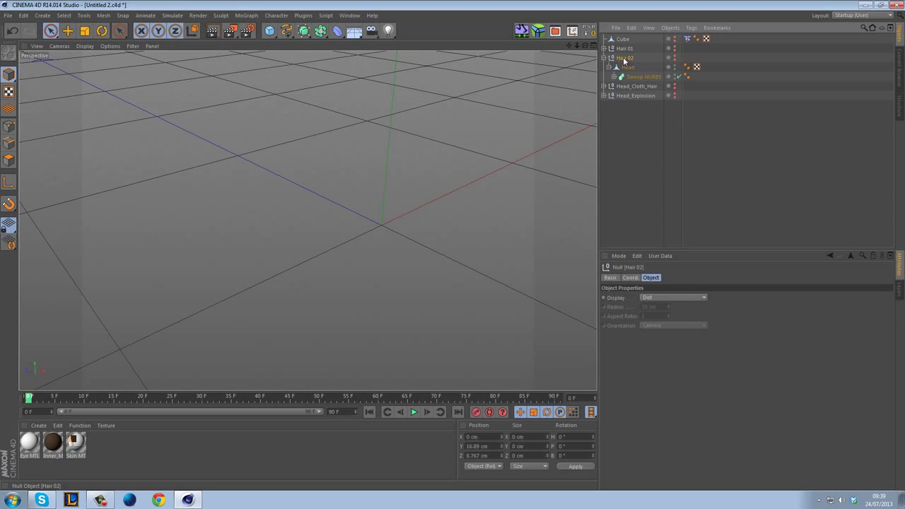
{"action": "left_click", "coordinate": [674, 59]}
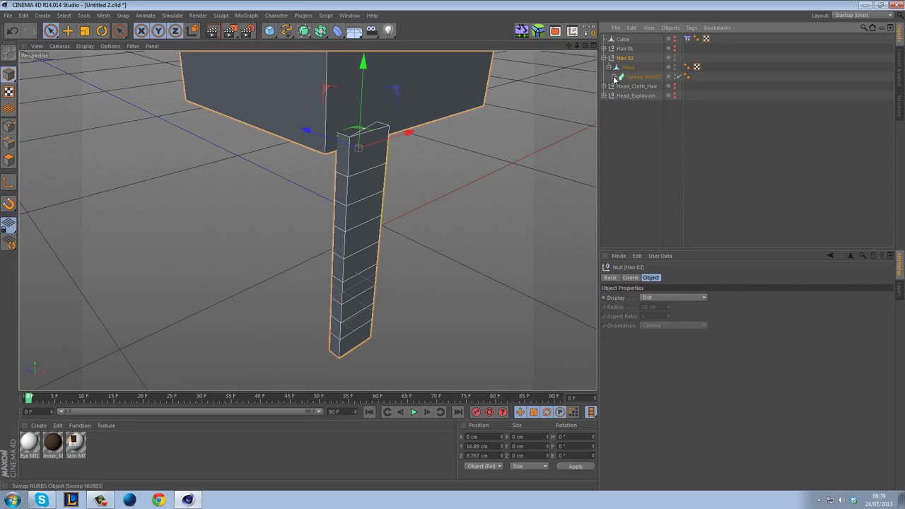
- Open the Spline Dynamics tag of Hair 02's spline and briefly play its simulation
{"action": "left_click", "coordinate": [687, 95]}
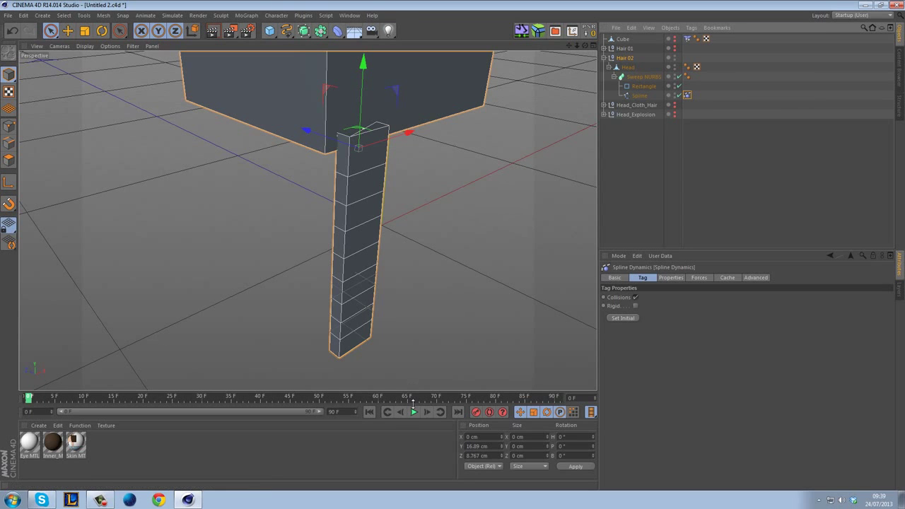
{"action": "left_click", "coordinate": [414, 412]}
{"action": "left_click", "coordinate": [415, 412]}
- Duplicate Hair 02's dynamic spline outside the group and move the copy across the head to about 17 cm on X
{"action": "left_click", "coordinate": [637, 97]}
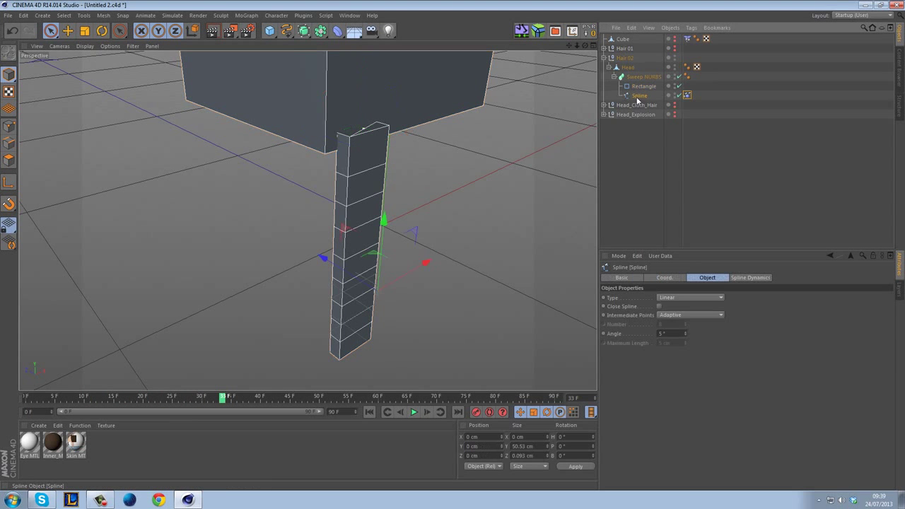
{"action": "left_click_drag", "start_coordinate": [531, 129], "coordinate": [379, 195], "text": "alt"}
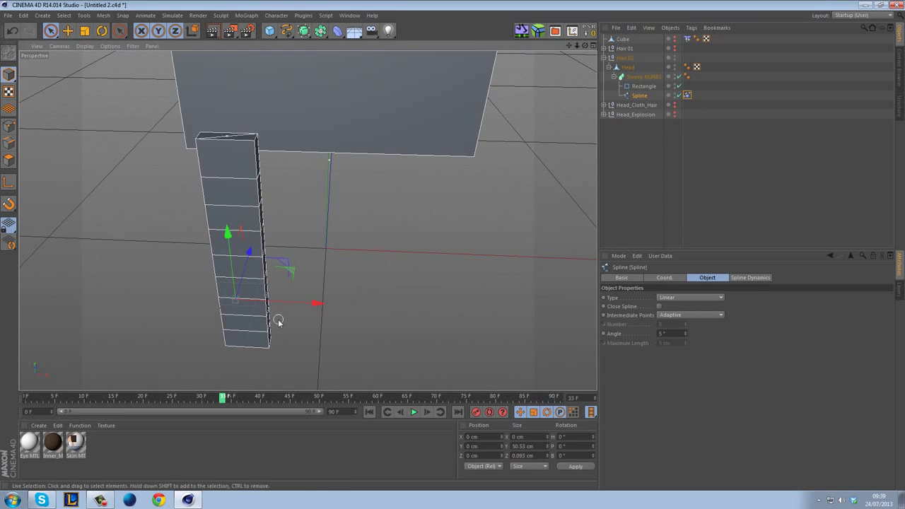
{"action": "left_click_drag", "start_coordinate": [305, 305], "coordinate": [380, 310]}
{"action": "key", "text": "ctrl+z"}
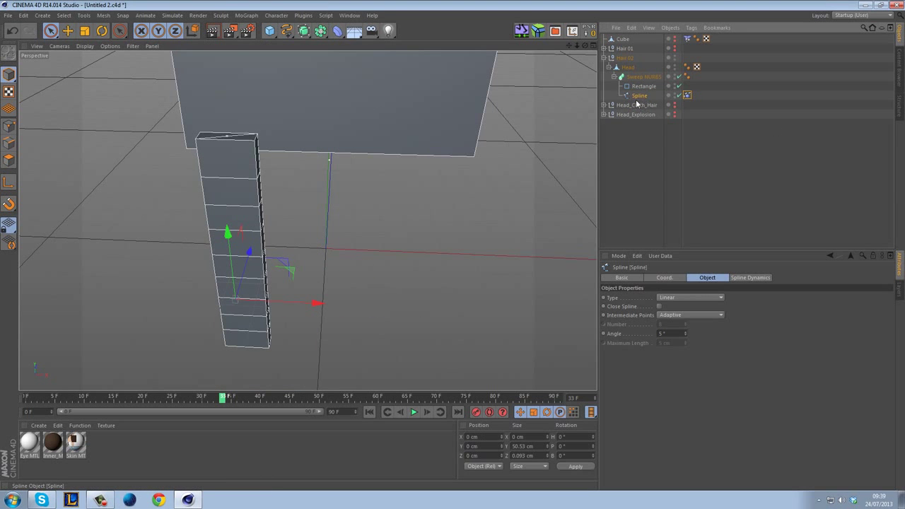
{"action": "key", "text": "ctrl+y"}
{"action": "left_click_drag", "start_coordinate": [639, 114], "coordinate": [626, 108]}
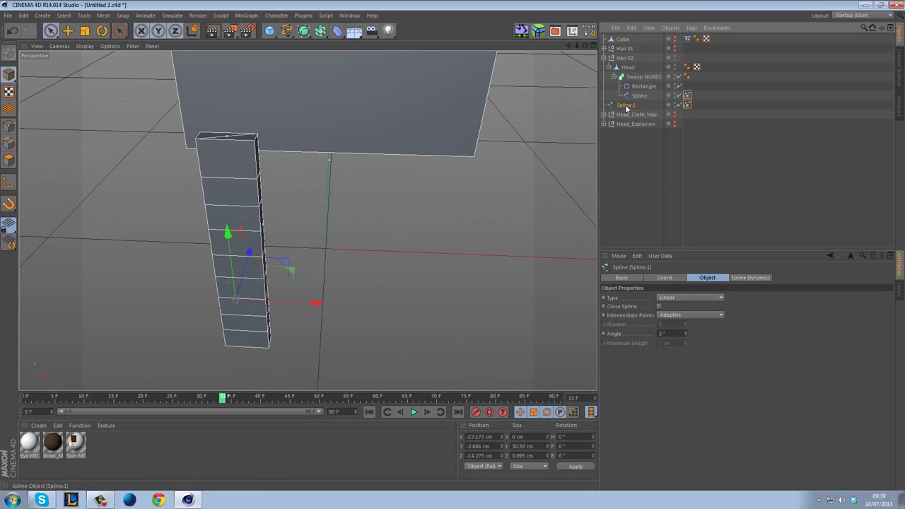
{"action": "left_click_drag", "start_coordinate": [504, 278], "coordinate": [497, 276]}
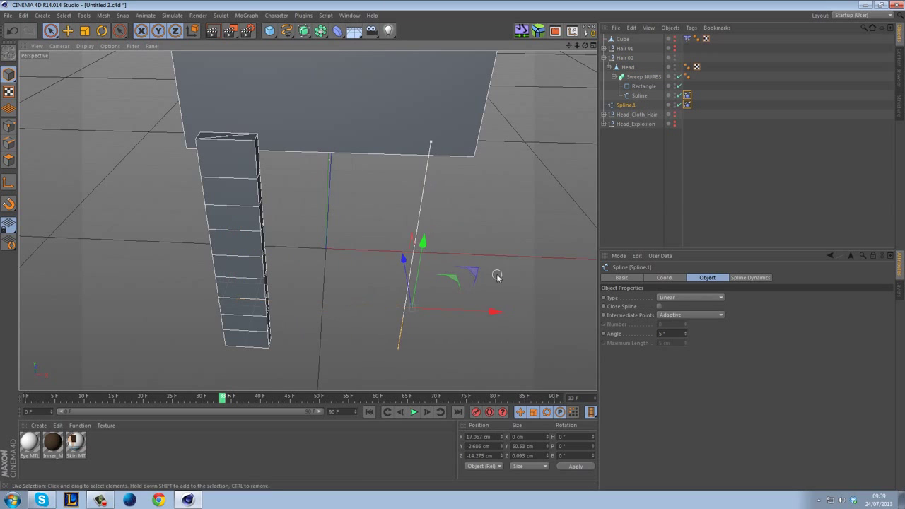
- Add an n-Side spline and a Sweep NURBS, then nest the copied spline and the n-Side profile inside the sweep
{"action": "left_click", "coordinate": [287, 32]}
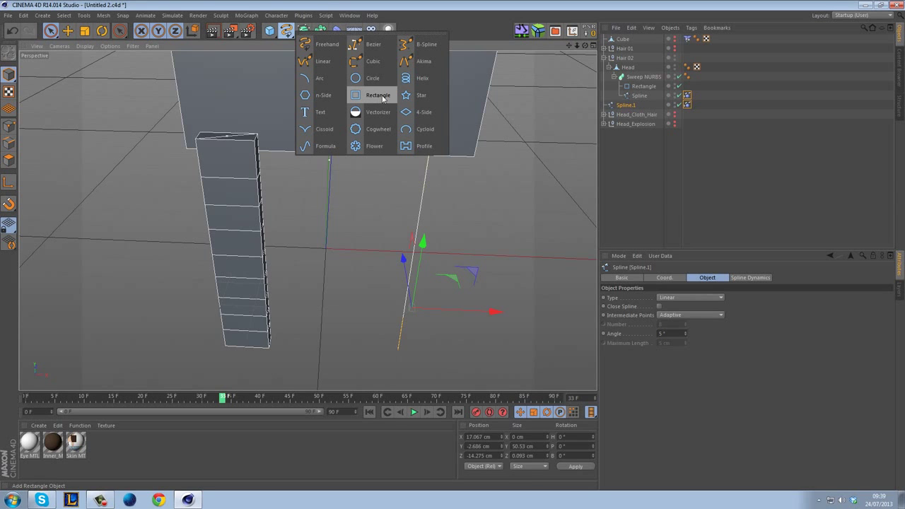
{"action": "left_click", "coordinate": [324, 97]}
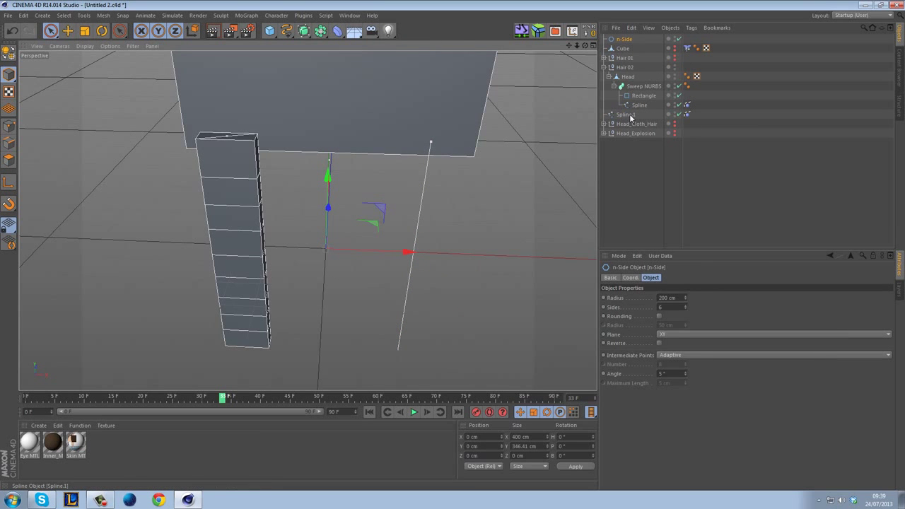
{"action": "left_click", "coordinate": [304, 31]}
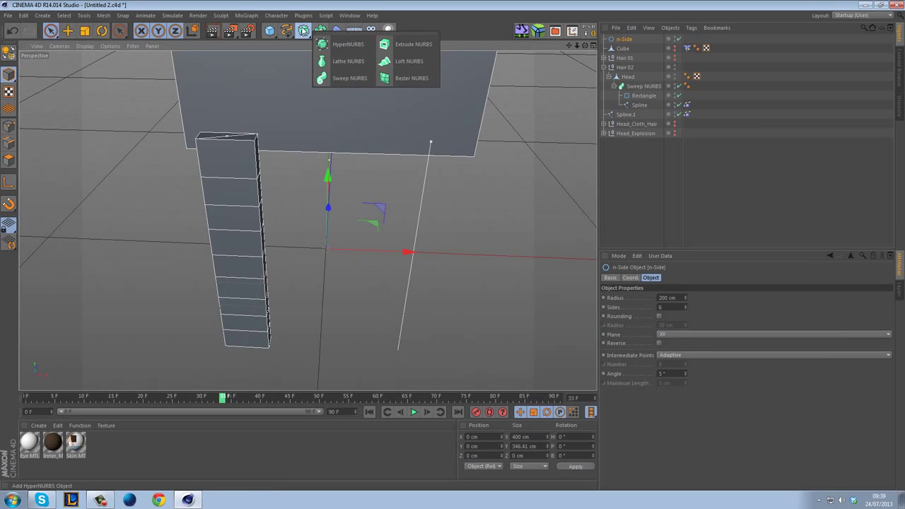
{"action": "left_click", "coordinate": [341, 79]}
{"action": "left_click", "coordinate": [630, 126]}
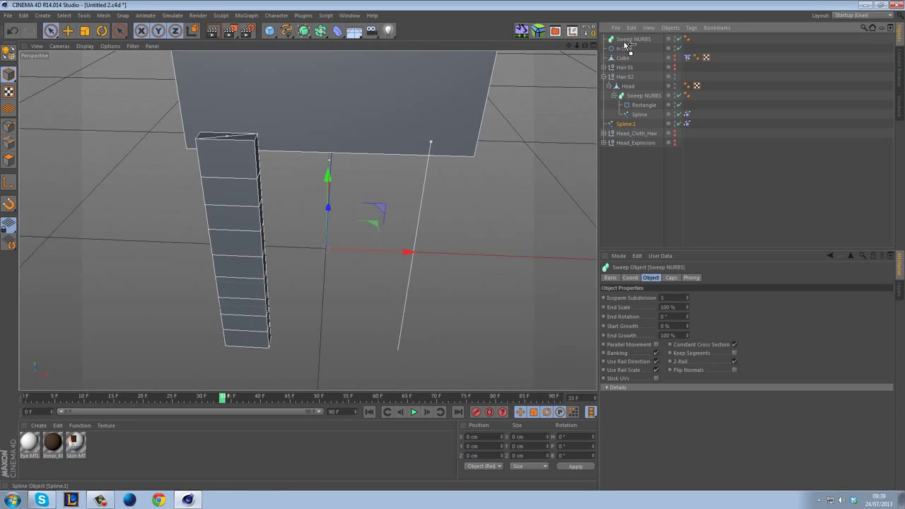
{"action": "left_click_drag", "start_coordinate": [627, 41], "coordinate": [628, 42]}
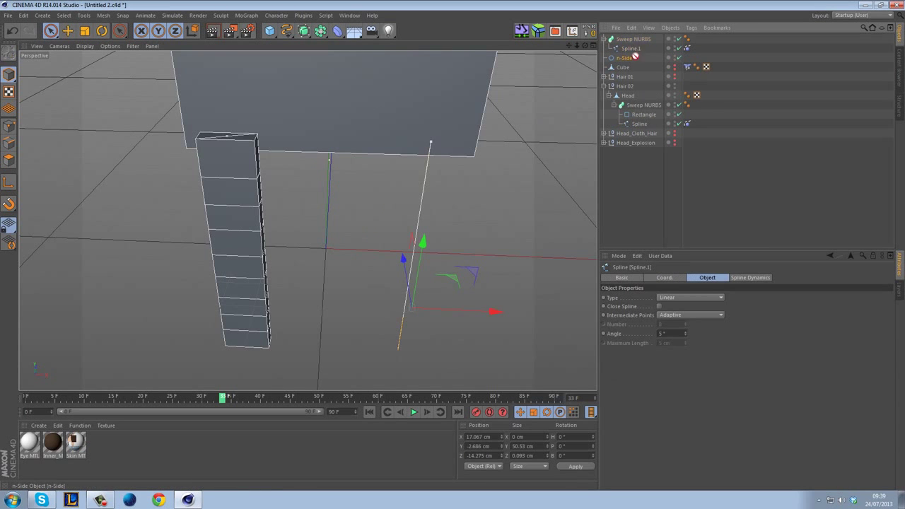
{"action": "left_click_drag", "start_coordinate": [636, 48], "coordinate": [636, 47]}
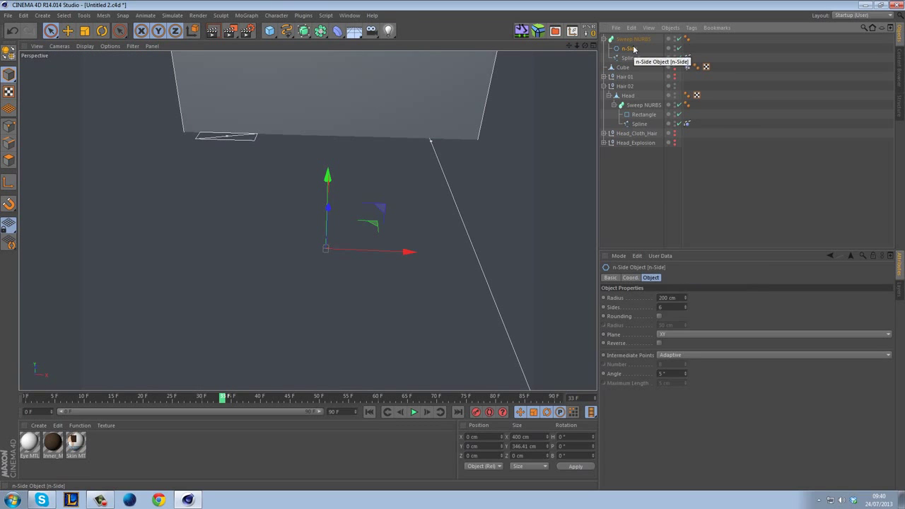
- Set the n-Side profile's radius to 2 cm and its number of sides to 14
{"action": "left_click_drag", "start_coordinate": [685, 300], "coordinate": [719, 318]}
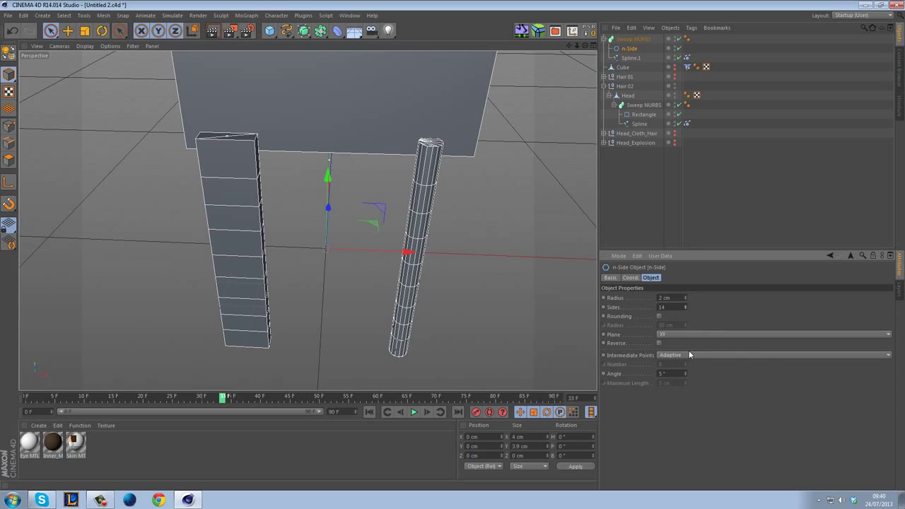
{"action": "left_click", "coordinate": [626, 150]}
- Move the new Sweep NURBS under the Head object in the Hair 02 group and unfold its children
{"action": "left_click", "coordinate": [604, 40]}
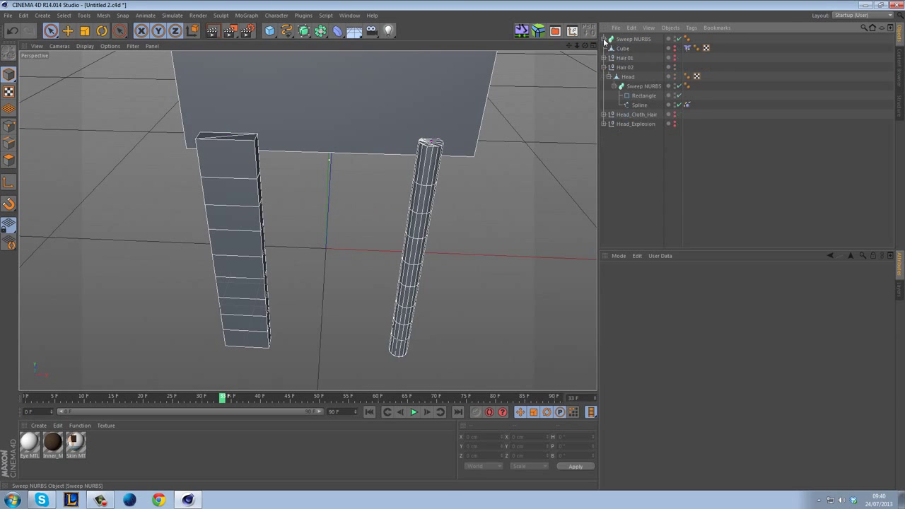
{"action": "left_click", "coordinate": [610, 40]}
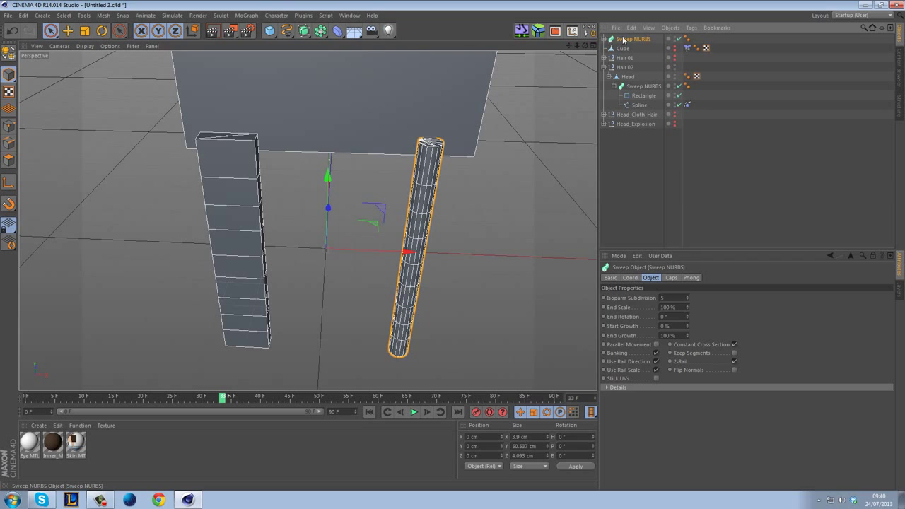
{"action": "left_click_drag", "start_coordinate": [632, 79], "coordinate": [630, 78]}
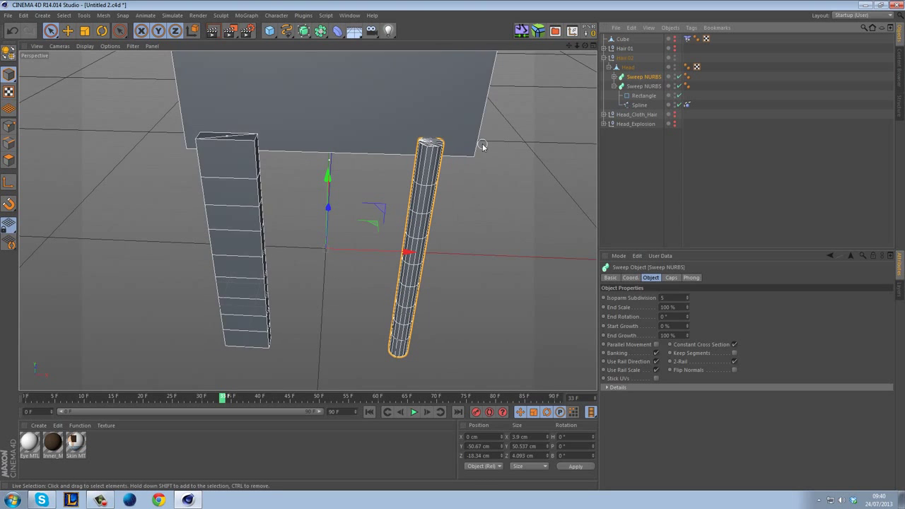
{"action": "left_click", "coordinate": [613, 77]}
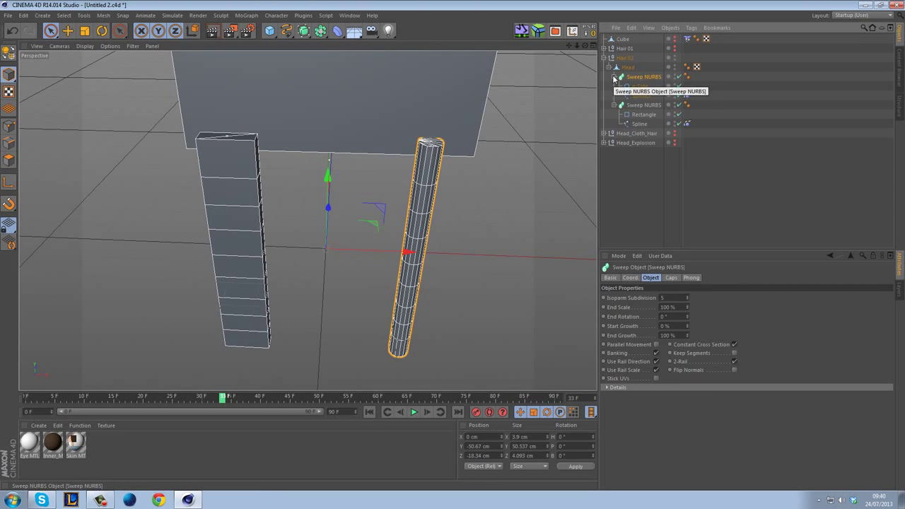
{"action": "left_click", "coordinate": [628, 152]}
- Shift the round strand's sweep to about -53.3 cm on Y and -16.4 cm on Z, against the head's underside
{"action": "left_click_drag", "start_coordinate": [455, 205], "coordinate": [466, 163], "text": "alt"}
{"action": "left_click", "coordinate": [634, 78]}
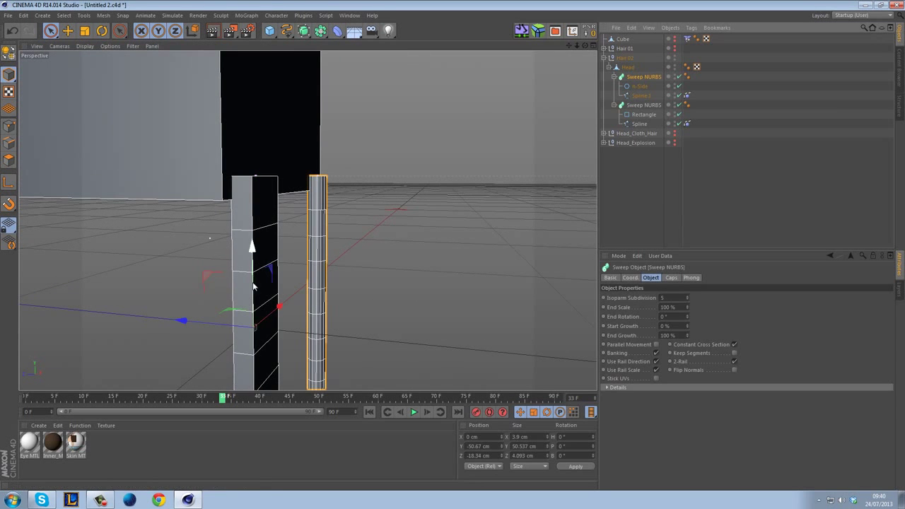
{"action": "left_click_drag", "start_coordinate": [253, 276], "coordinate": [251, 289]}
{"action": "left_click_drag", "start_coordinate": [205, 335], "coordinate": [200, 336]}
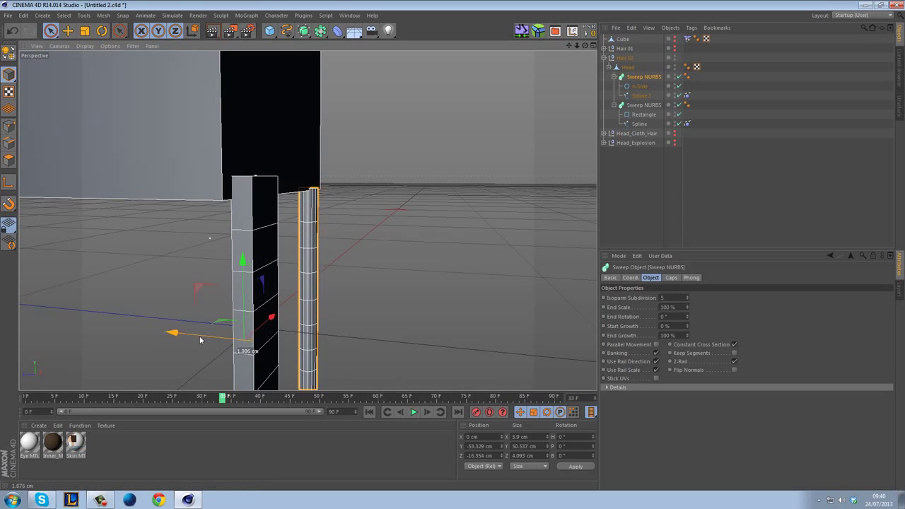
{"action": "left_click_drag", "start_coordinate": [239, 268], "coordinate": [237, 275]}
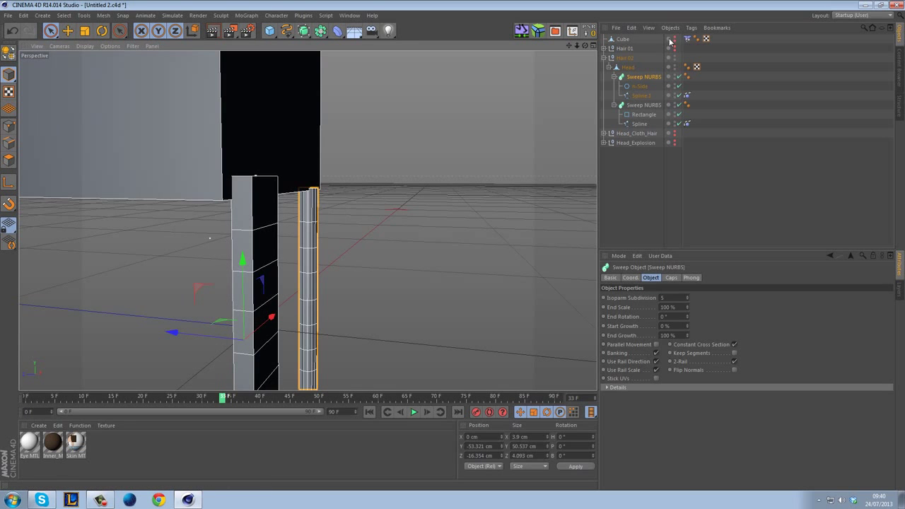
- Replace the Spline Dynamics tag on Spline.1 with a newly added Spline Dynamics hair tag
{"action": "left_click", "coordinate": [644, 96]}
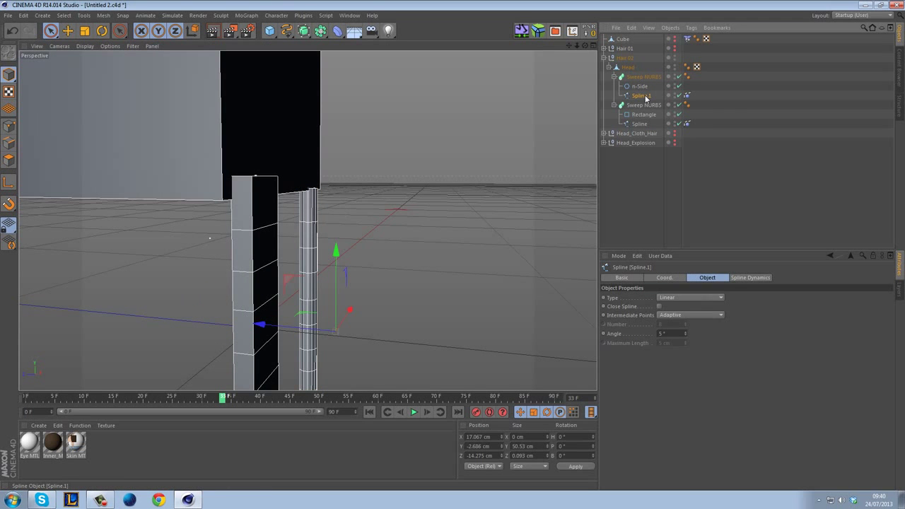
{"action": "left_click", "coordinate": [687, 95]}
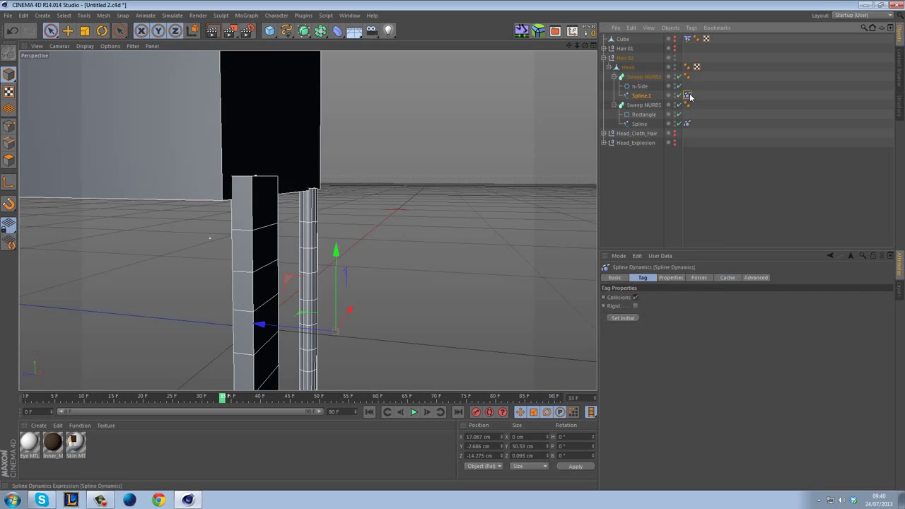
{"action": "key", "text": "Delete"}
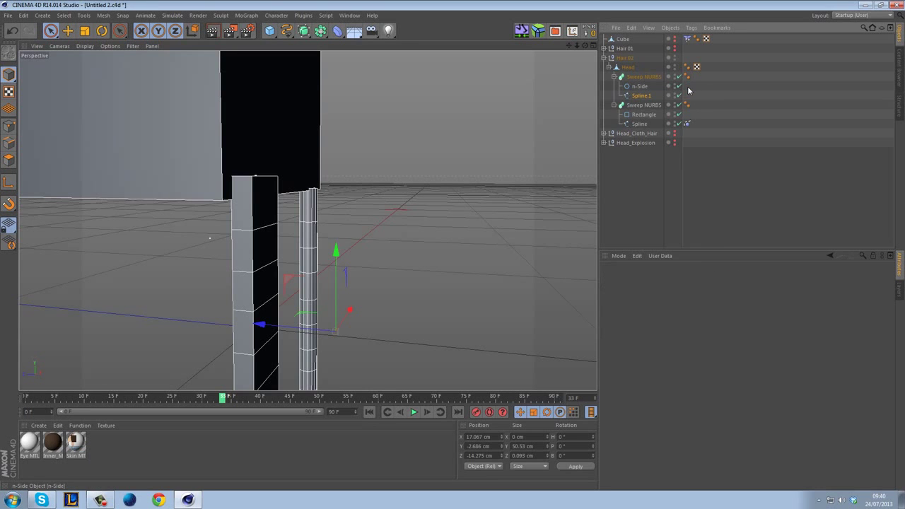
{"action": "right_click", "coordinate": [639, 98]}
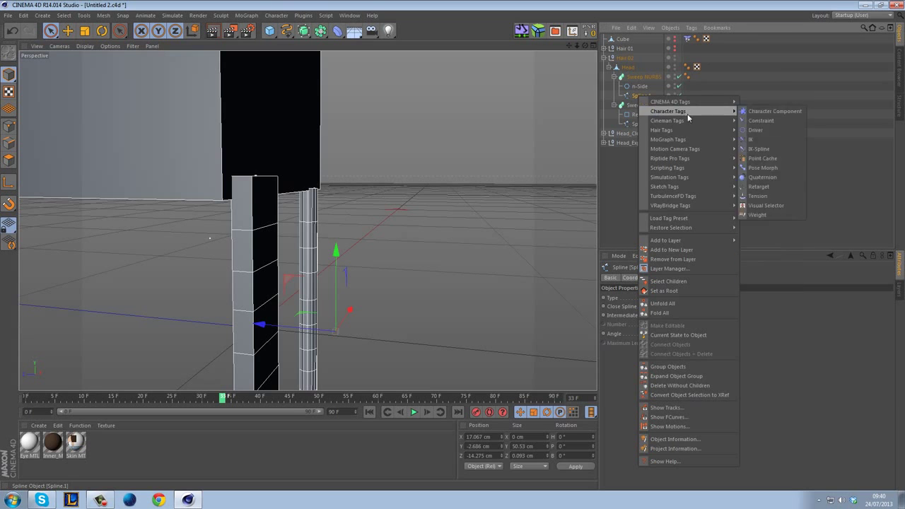
{"action": "mouse_move", "coordinate": [688, 131]}
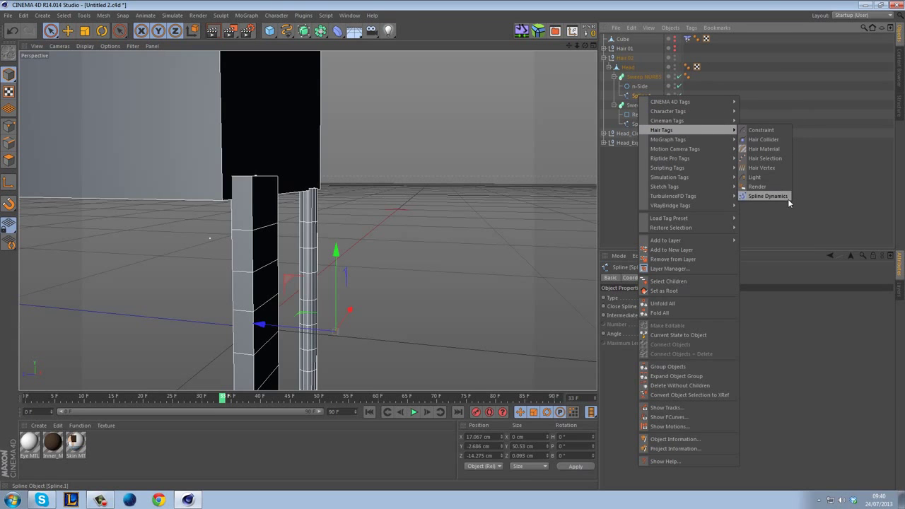
{"action": "left_click", "coordinate": [778, 196]}
{"action": "left_click", "coordinate": [640, 96]}
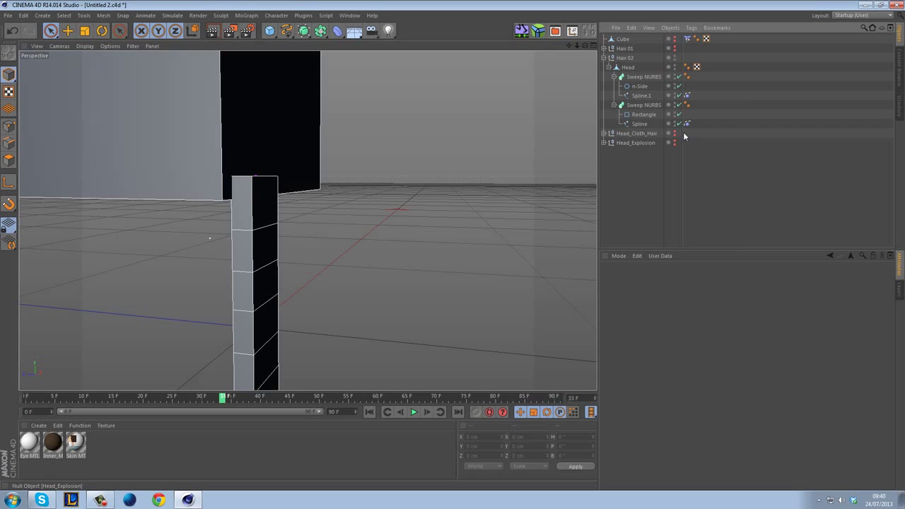
{"action": "right_click", "coordinate": [640, 97]}
{"action": "mouse_move", "coordinate": [673, 111]}
{"action": "mouse_move", "coordinate": [693, 132]}
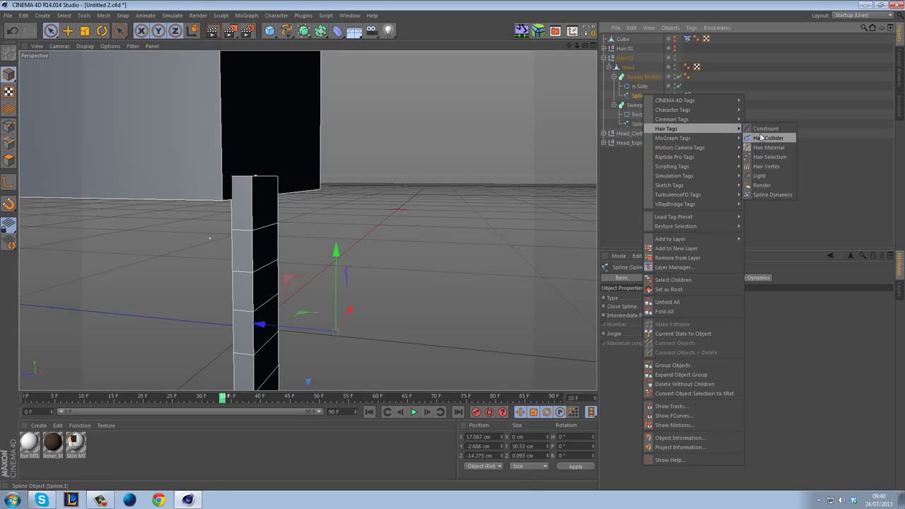
{"action": "left_click", "coordinate": [622, 177]}
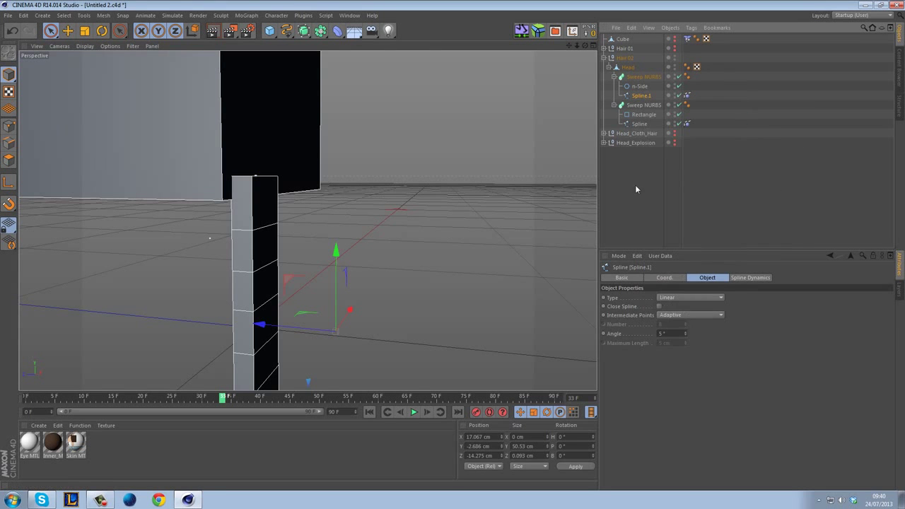
- Delete the Cube's Cloth Collider tag and make the Cube visible
{"action": "left_click", "coordinate": [609, 40]}
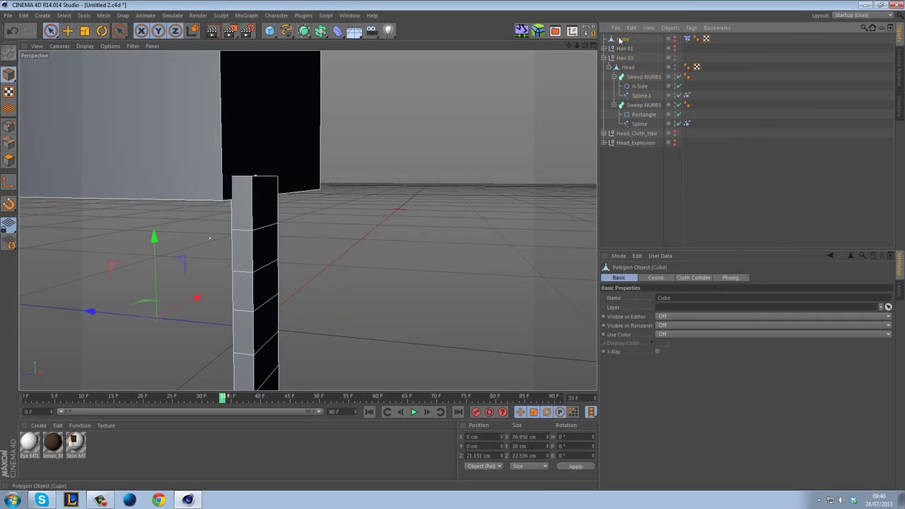
{"action": "left_click", "coordinate": [687, 39]}
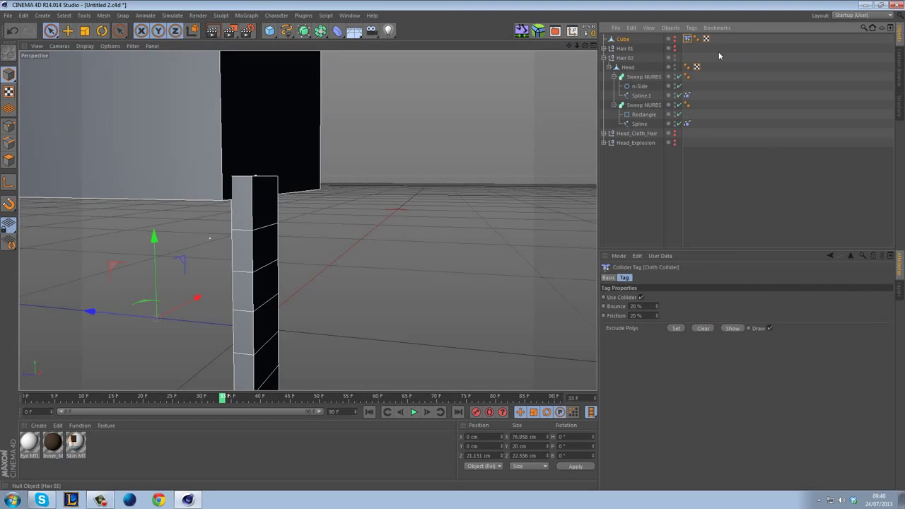
{"action": "key", "text": "Delete"}
{"action": "left_click", "coordinate": [675, 41]}
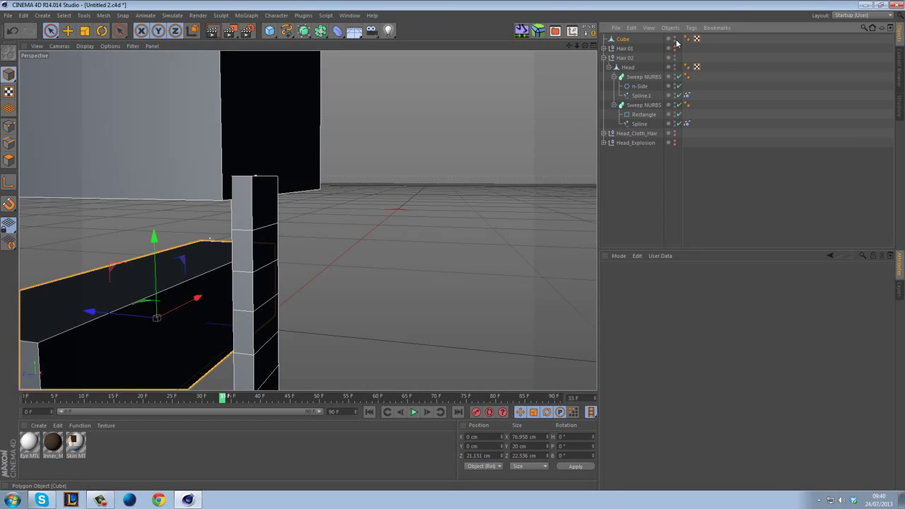
- Add a Hair Collider tag to the Cube
{"action": "right_click", "coordinate": [617, 41]}
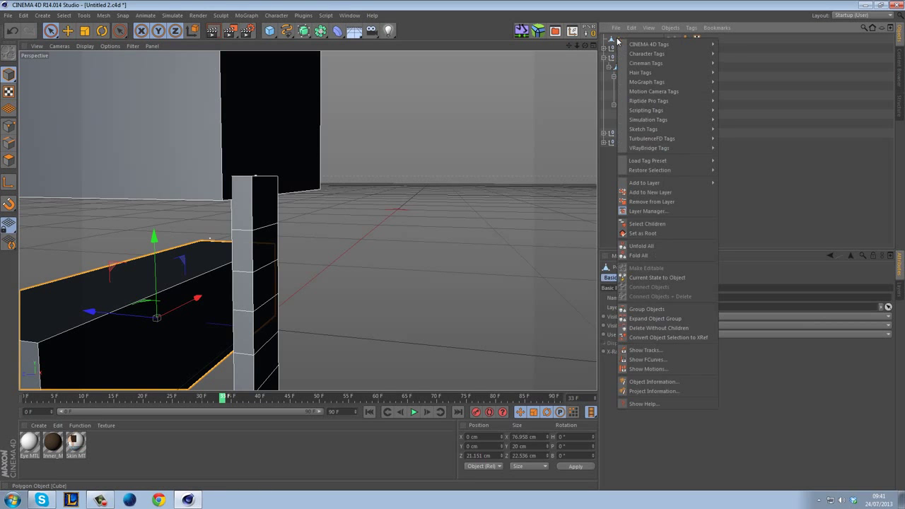
{"action": "left_click", "coordinate": [589, 5]}
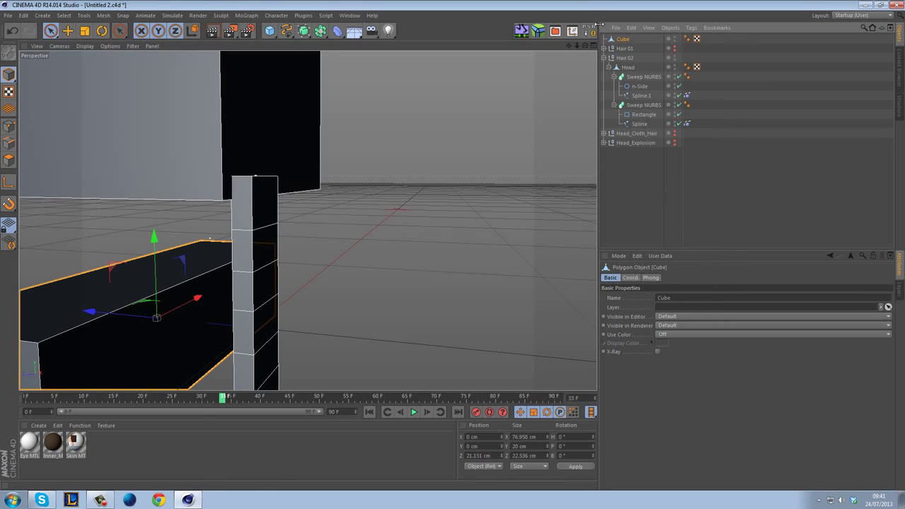
{"action": "right_click", "coordinate": [622, 42]}
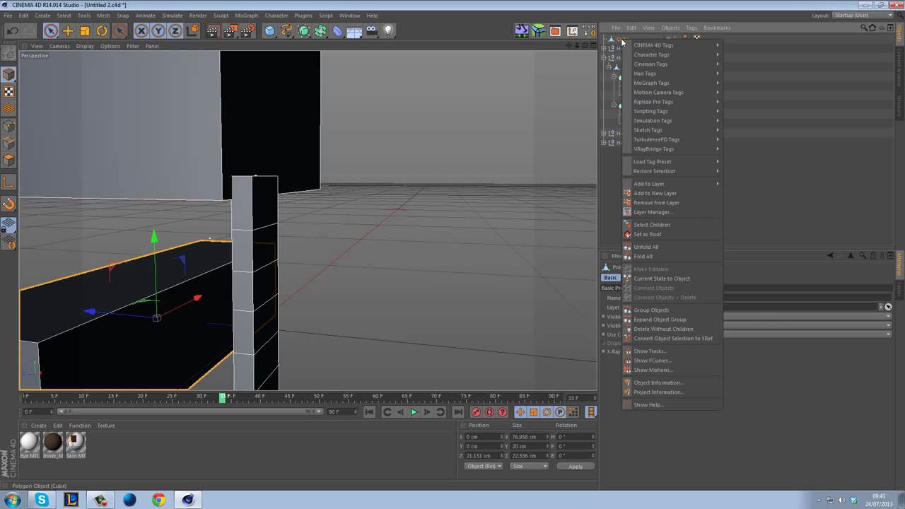
{"action": "mouse_move", "coordinate": [715, 74]}
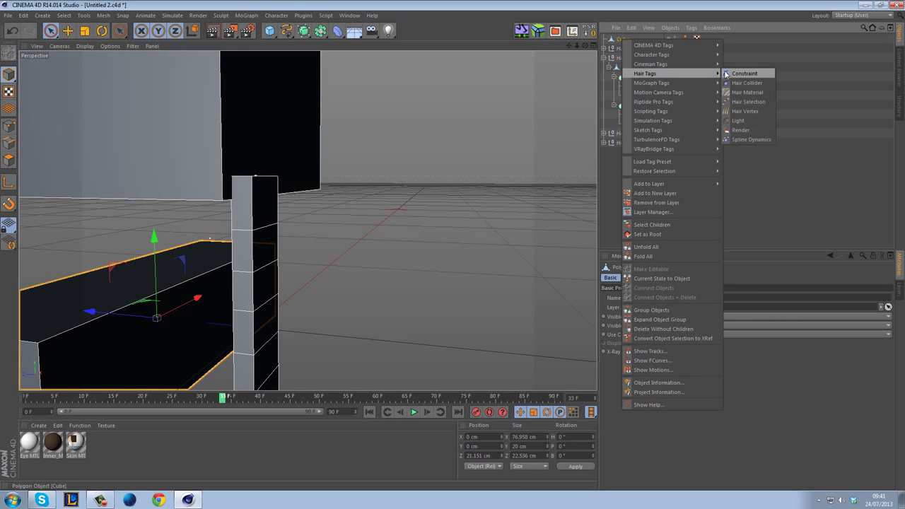
{"action": "left_click", "coordinate": [747, 84]}
{"action": "left_click", "coordinate": [642, 167]}
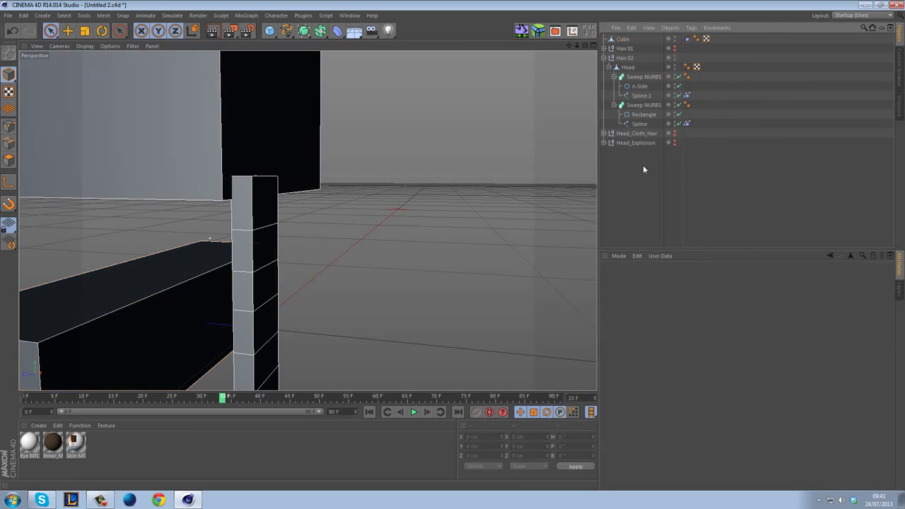
- Play the simulation briefly to check the round strand, and return to the first frame
{"action": "left_click", "coordinate": [637, 77]}
{"action": "left_click_drag", "start_coordinate": [452, 141], "coordinate": [362, 112], "text": "alt"}
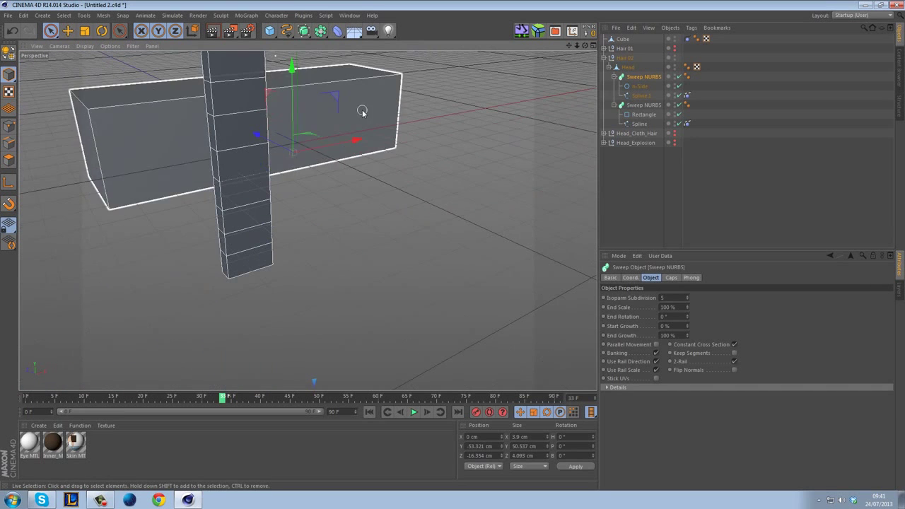
{"action": "left_click", "coordinate": [414, 412]}
{"action": "left_click", "coordinate": [368, 413]}
{"action": "left_click_drag", "start_coordinate": [393, 388], "coordinate": [487, 246], "text": "alt"}
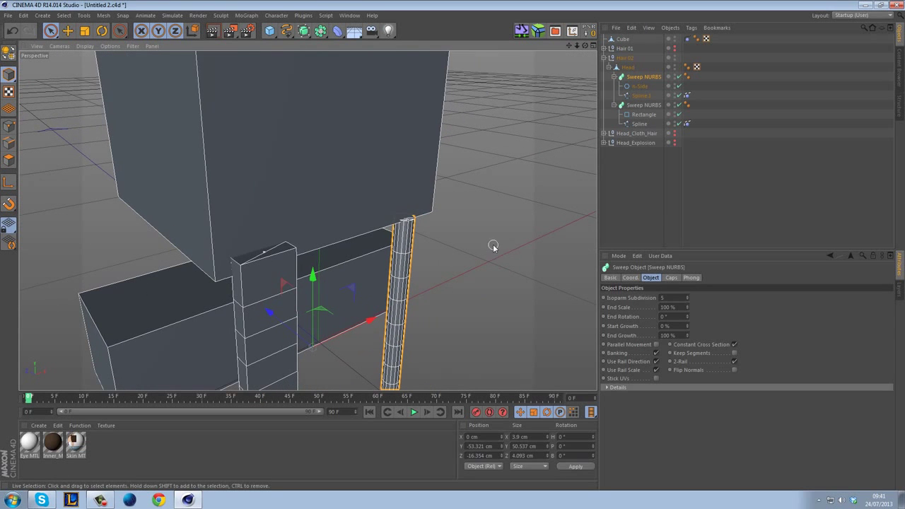
- Fix the top point of Spline.1 as an anchor in its Spline Dynamics tag
{"action": "left_click", "coordinate": [686, 96]}
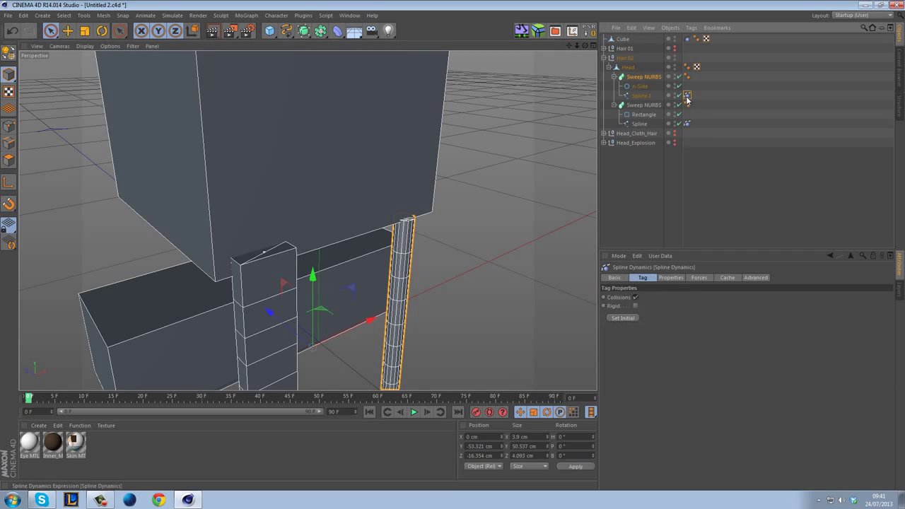
{"action": "left_click", "coordinate": [670, 278]}
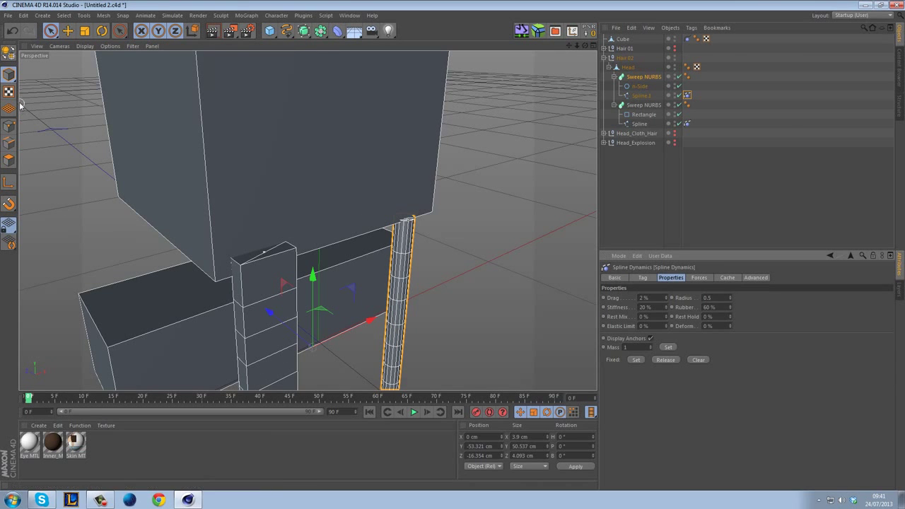
{"action": "left_click", "coordinate": [641, 96]}
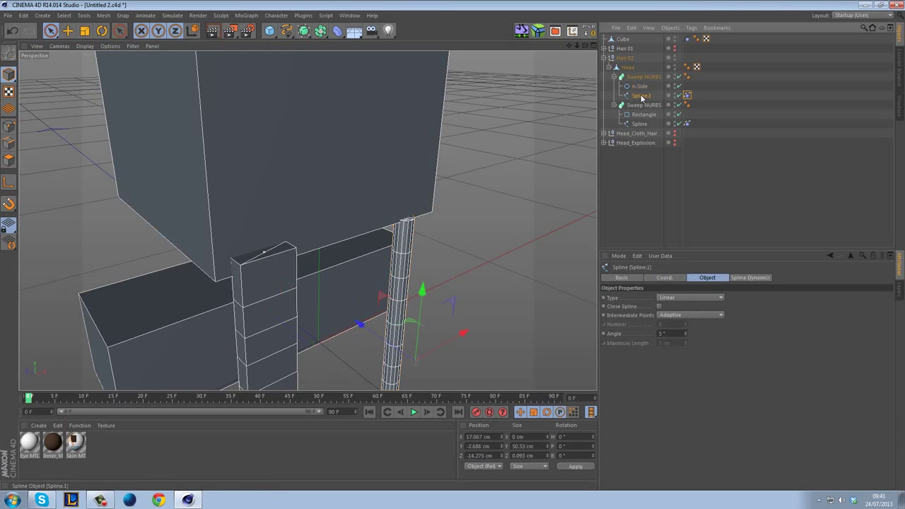
{"action": "left_click", "coordinate": [8, 126]}
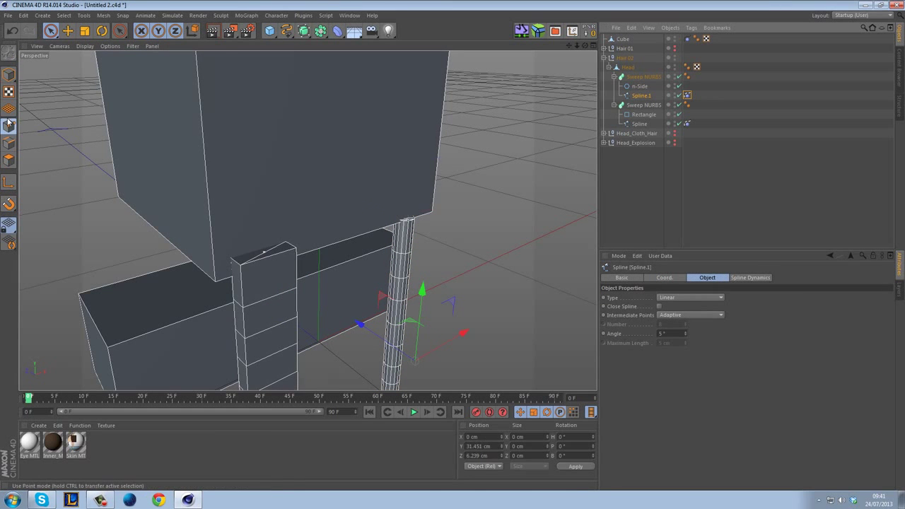
{"action": "left_click", "coordinate": [433, 232]}
{"action": "left_click", "coordinate": [403, 218]}
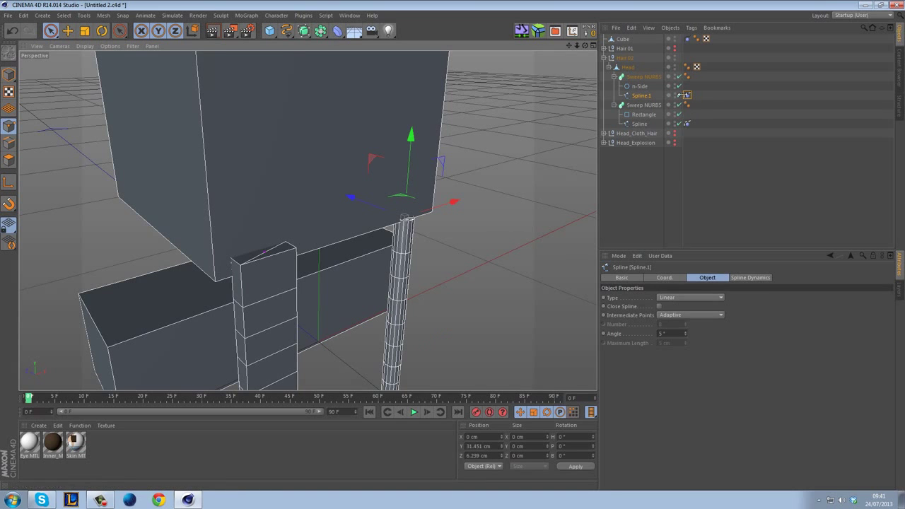
{"action": "left_click", "coordinate": [686, 95]}
{"action": "left_click", "coordinate": [636, 360]}
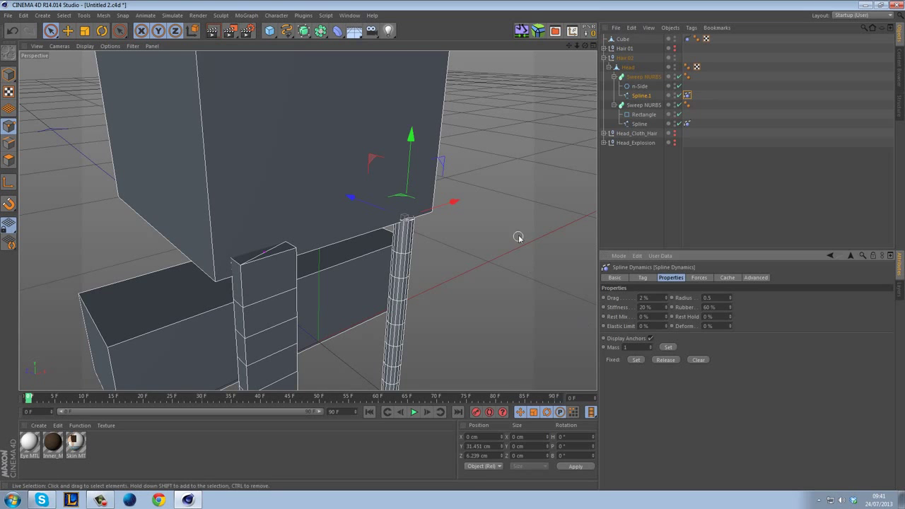
- Play the hair simulation and extend the project's timeline to 900 frames
{"action": "left_click", "coordinate": [413, 412]}
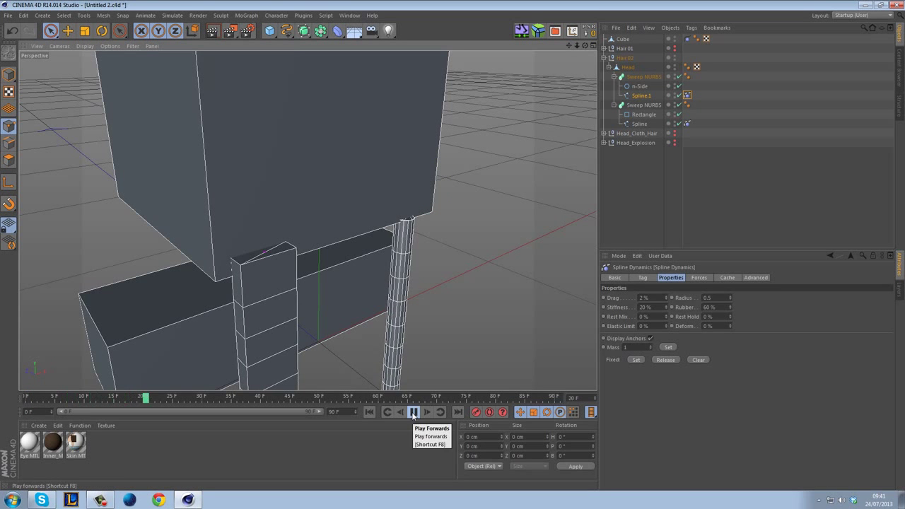
{"action": "scroll", "coordinate": [480, 305], "scroll_direction": "down", "scroll_amount": 5}
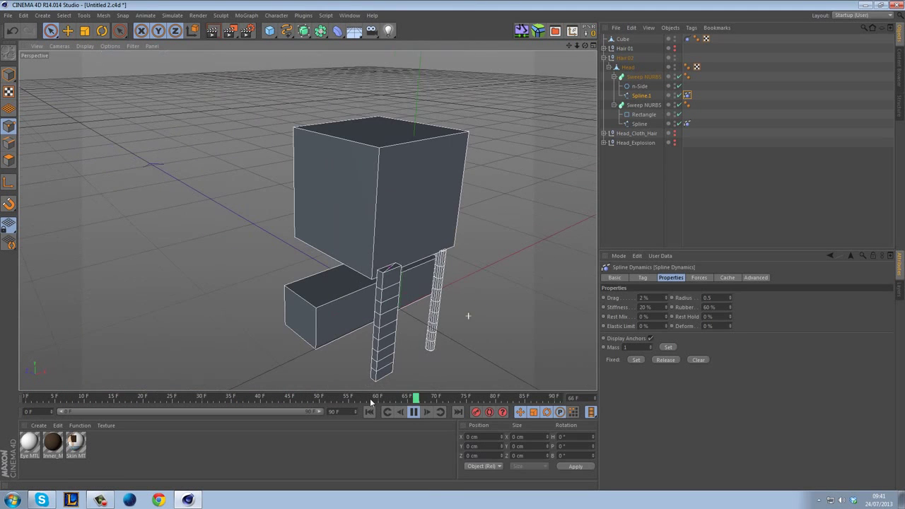
{"action": "double_click", "coordinate": [334, 412]}
{"action": "type", "text": "900"}
{"action": "key", "text": "Return"}
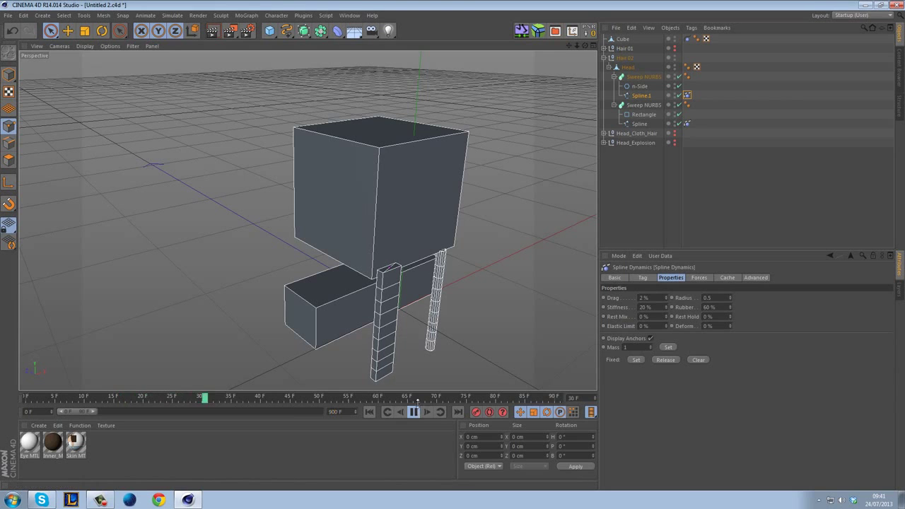
{"action": "scroll", "coordinate": [506, 337], "scroll_direction": "down", "scroll_amount": 1}
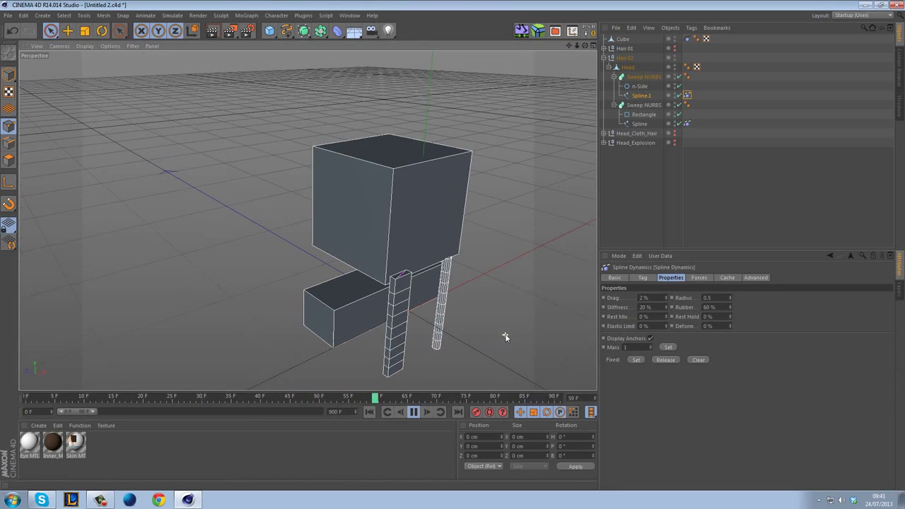
- Move the Head to about -6.9 cm in Z during playback to test how both strands follow
{"action": "left_click", "coordinate": [628, 68]}
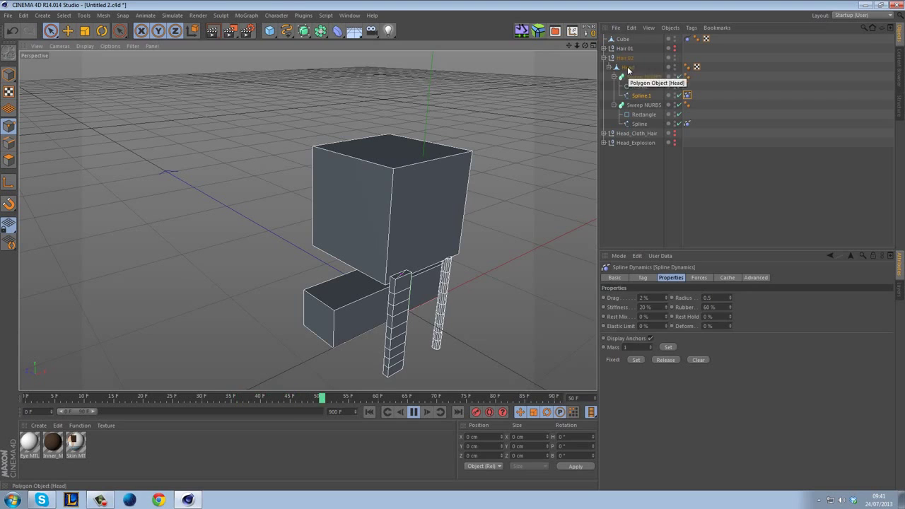
{"action": "left_click", "coordinate": [68, 31]}
{"action": "left_click_drag", "start_coordinate": [362, 192], "coordinate": [392, 199]}
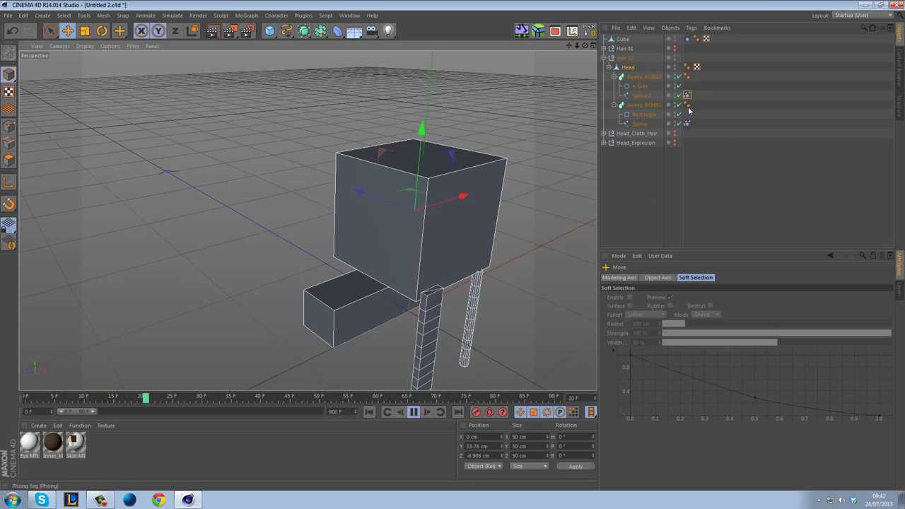
- Stop and rewind the playback, and set the Rectangle's intermediate points to Subdivided with an 8° angle and 2.01 cm maximum length
{"action": "left_click", "coordinate": [640, 115]}
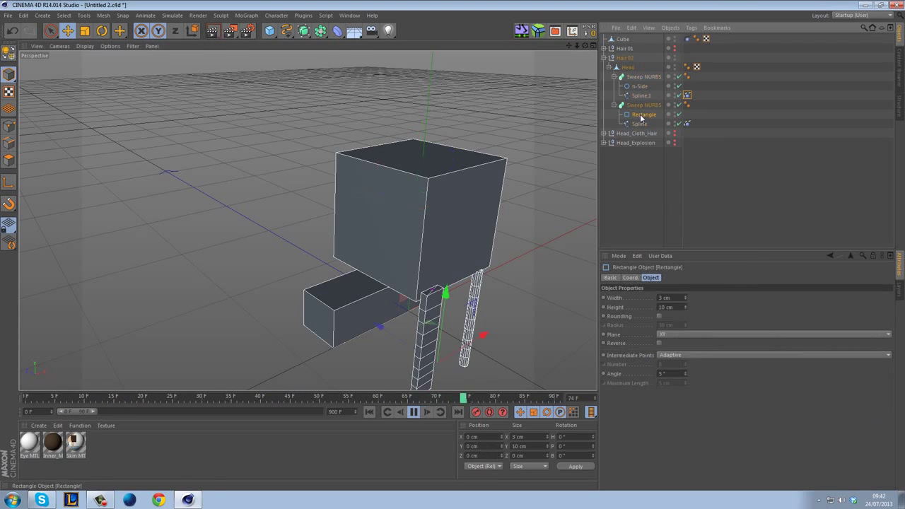
{"action": "left_click", "coordinate": [413, 411]}
{"action": "left_click", "coordinate": [368, 411]}
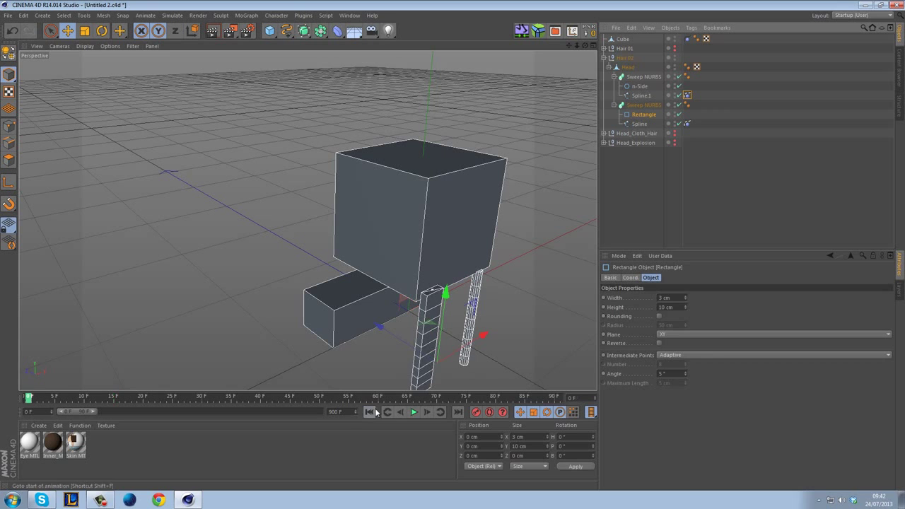
{"action": "left_click", "coordinate": [674, 355]}
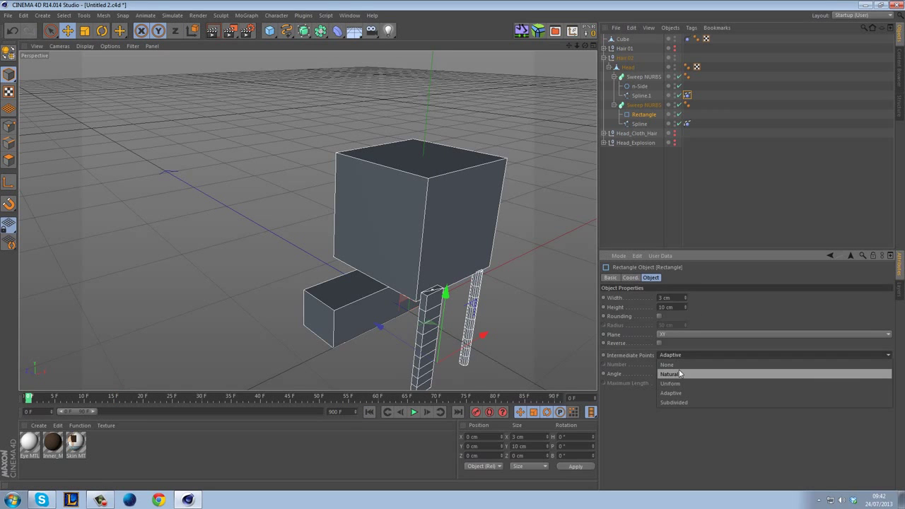
{"action": "left_click", "coordinate": [679, 374]}
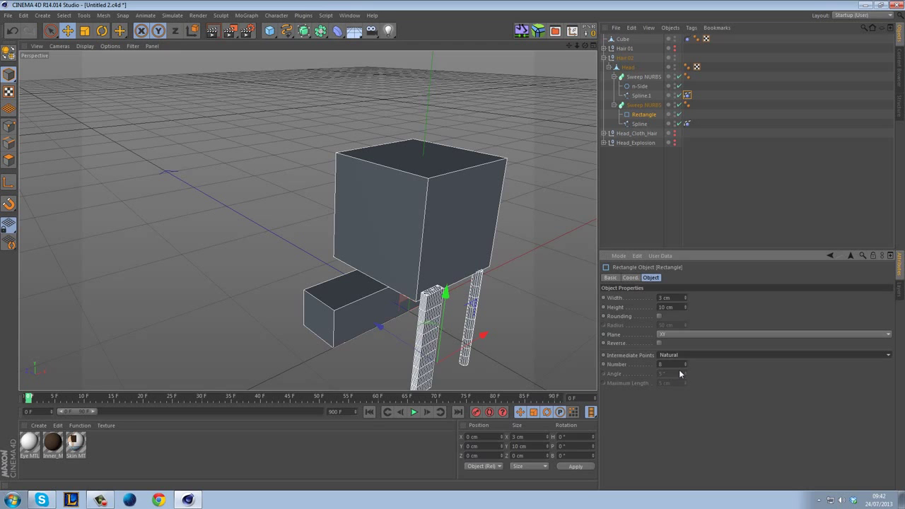
{"action": "scroll", "coordinate": [673, 357], "scroll_direction": "down", "scroll_amount": 1}
{"action": "scroll", "coordinate": [675, 355], "scroll_direction": "down", "scroll_amount": 2}
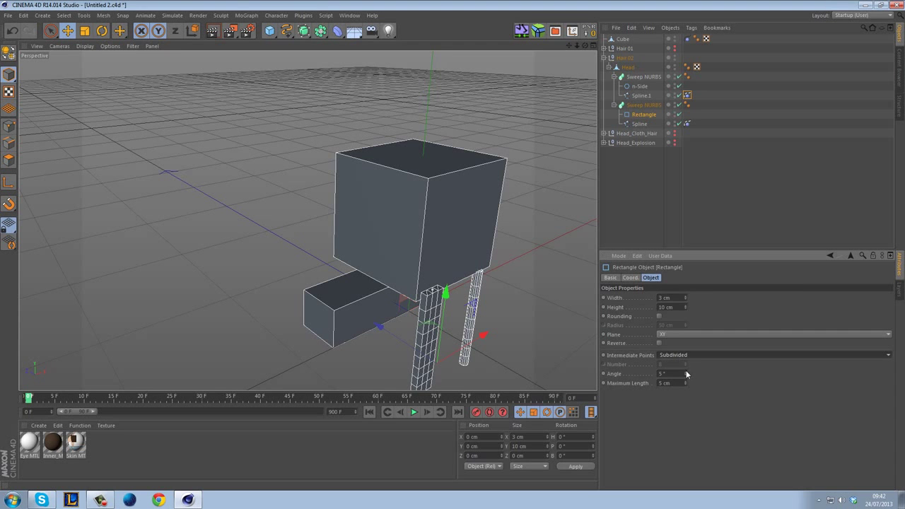
{"action": "left_click", "coordinate": [686, 374]}
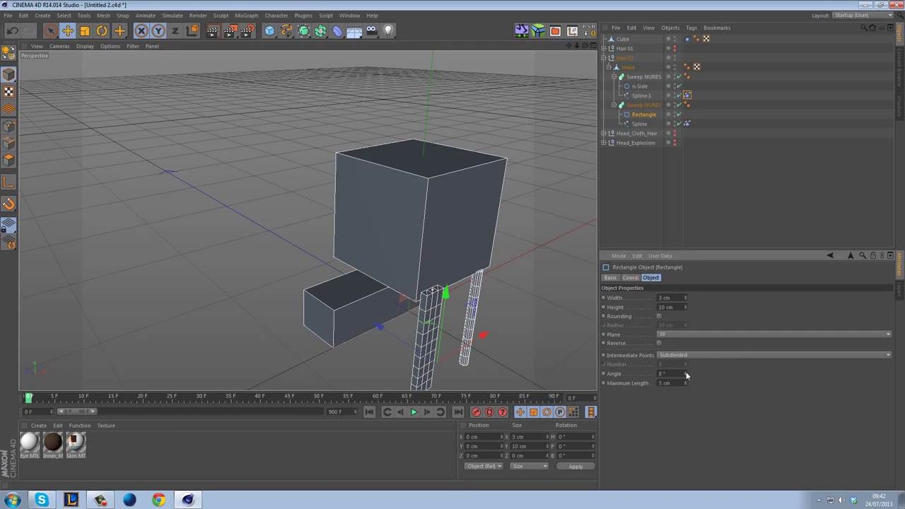
{"action": "left_click_drag", "start_coordinate": [686, 388], "coordinate": [686, 403]}
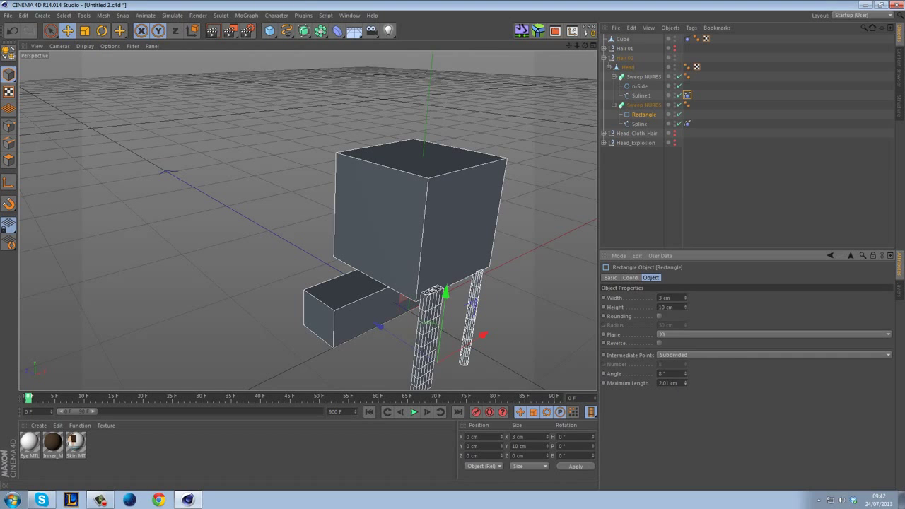
- Play the simulation again and move the Head to about -17.6 cm in Z to test the subdivided strand
{"action": "left_click", "coordinate": [414, 411]}
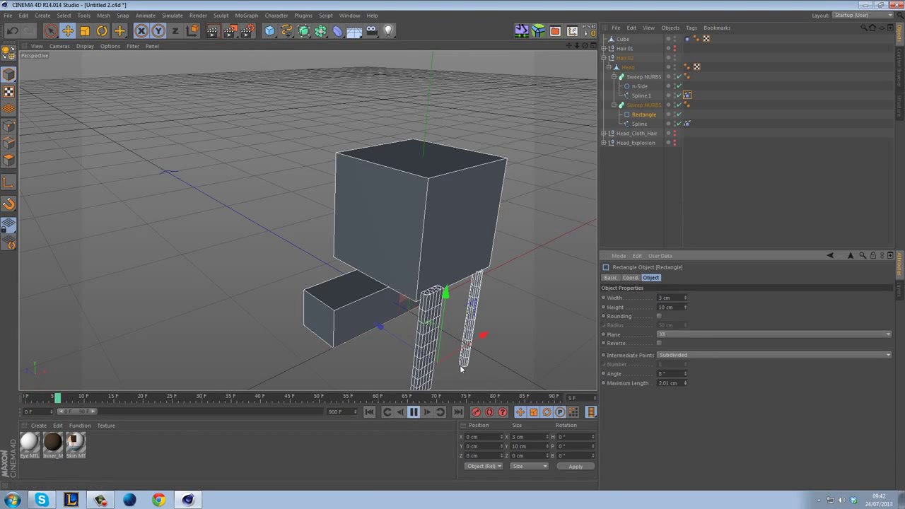
{"action": "left_click", "coordinate": [413, 198]}
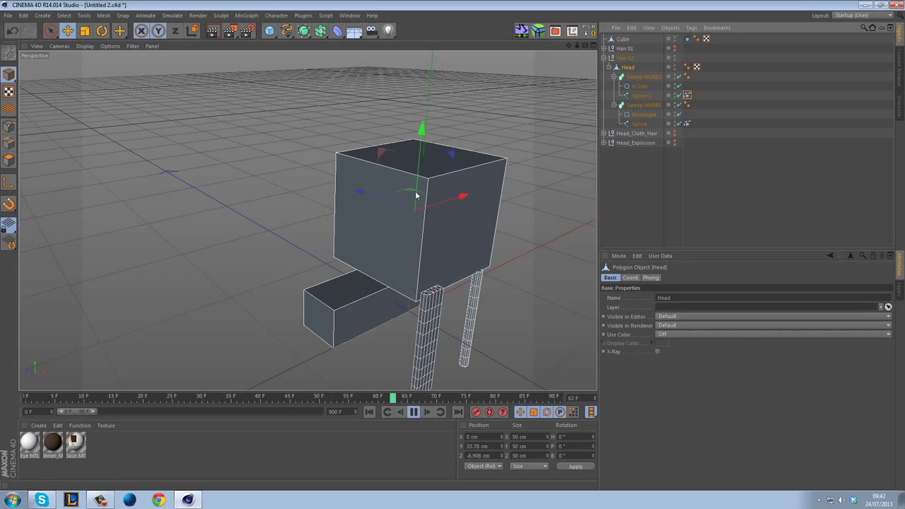
{"action": "left_click_drag", "start_coordinate": [391, 199], "coordinate": [421, 184]}
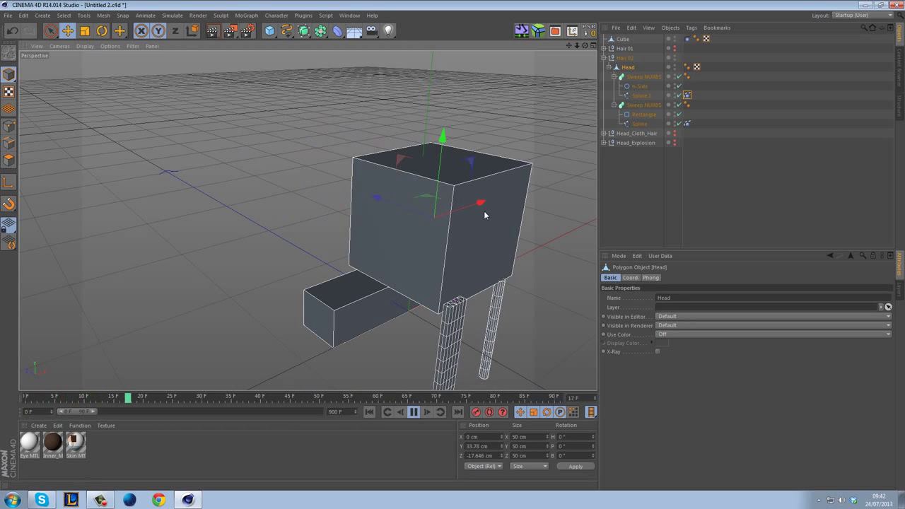